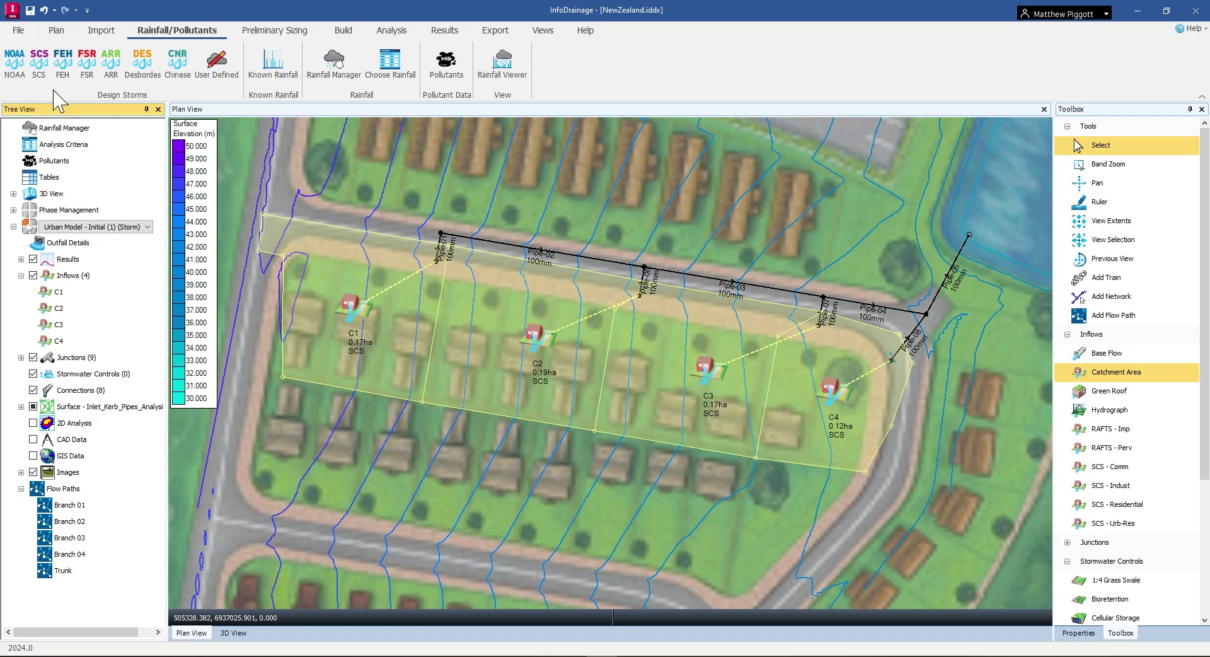
Bring up the Rainfall Manager with the 720-minute 10% AEP Primary storm and reposition it
left_click(349, 58)
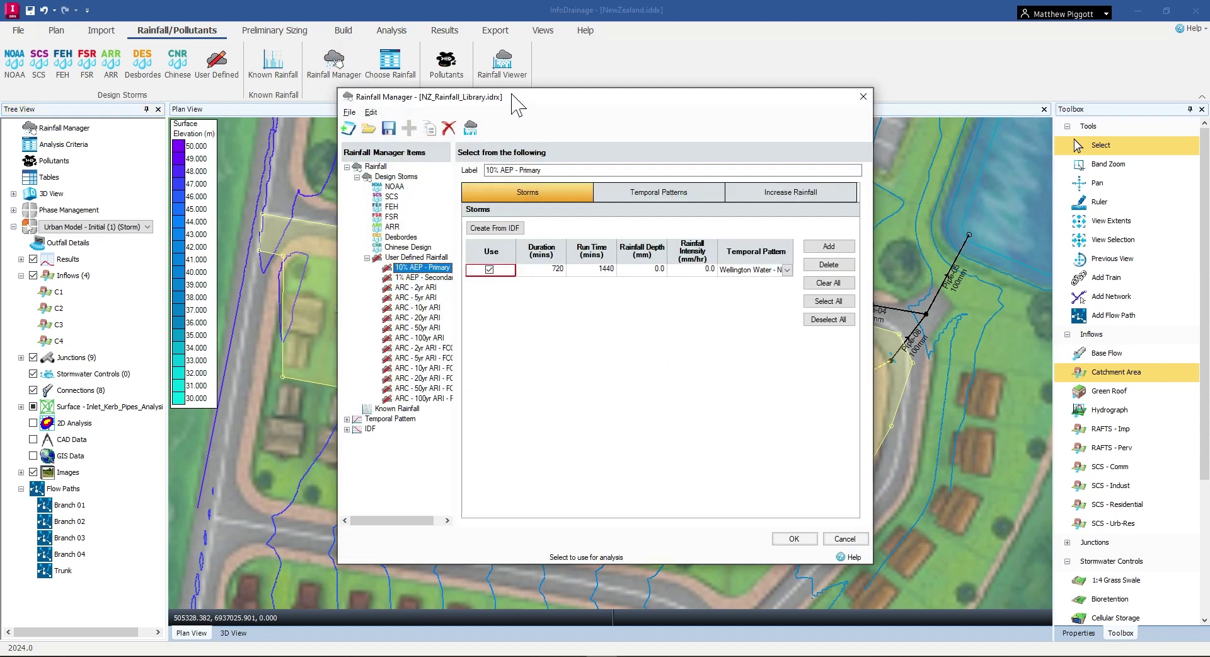
left_click_drag(511, 93, 404, 127)
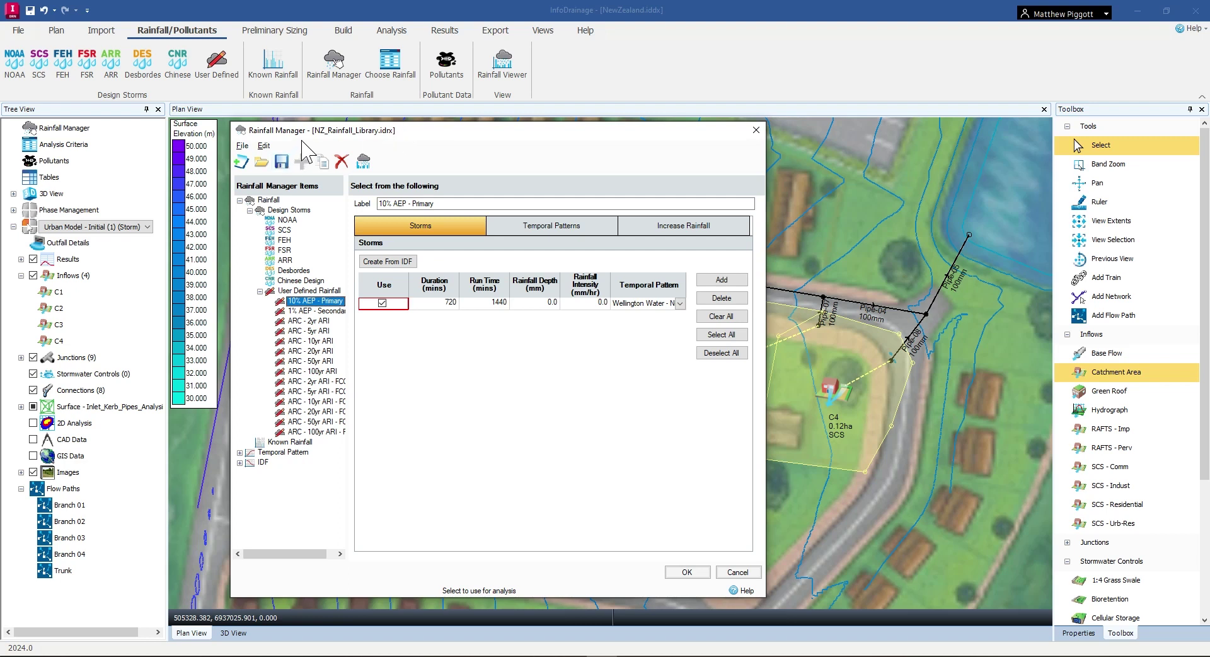
Dismiss the library file browser and expand the IDF > Table IDF entries
left_click(265, 165)
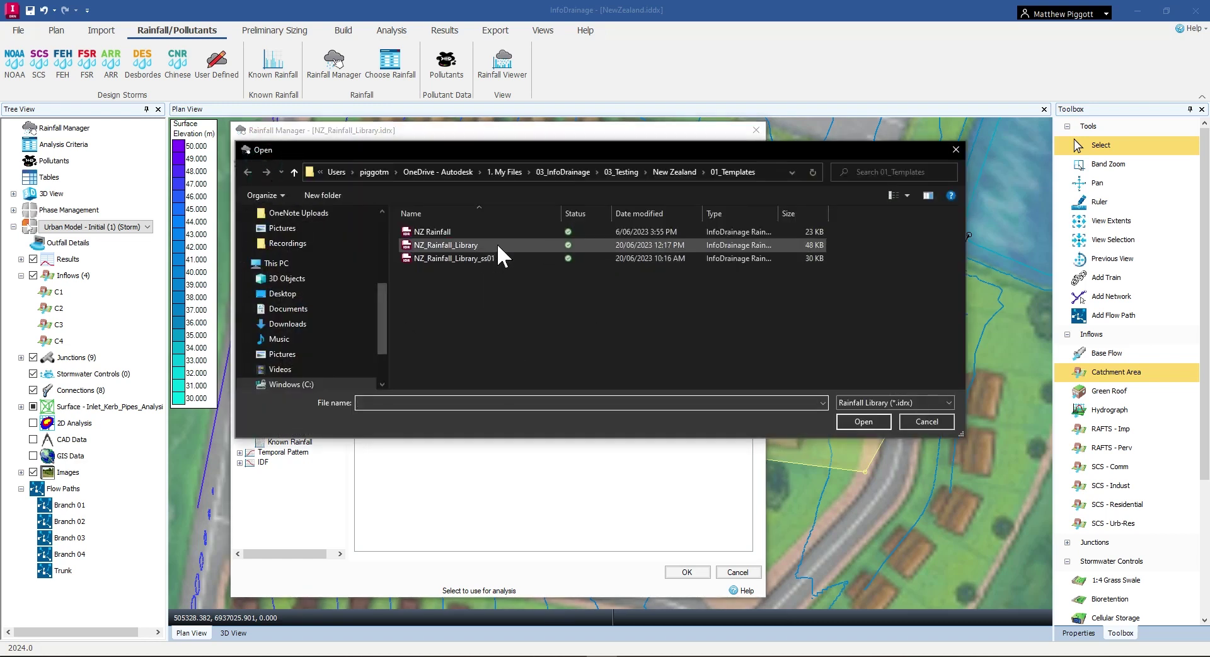
mouse_move(446, 245)
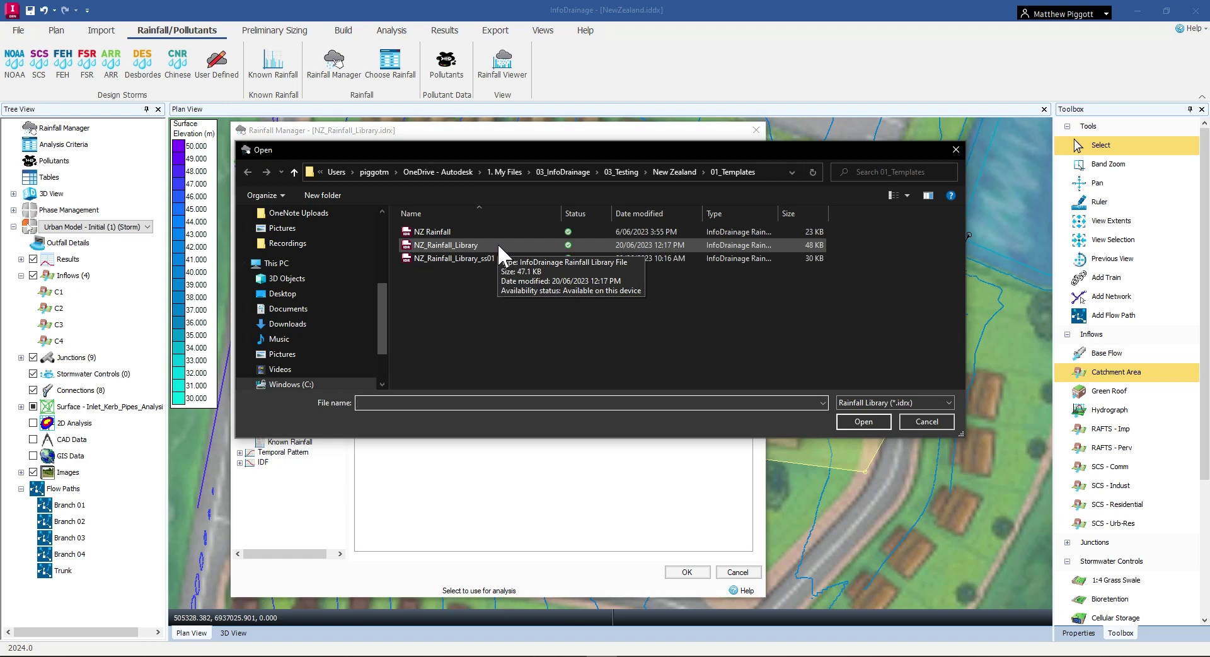
left_click(959, 146)
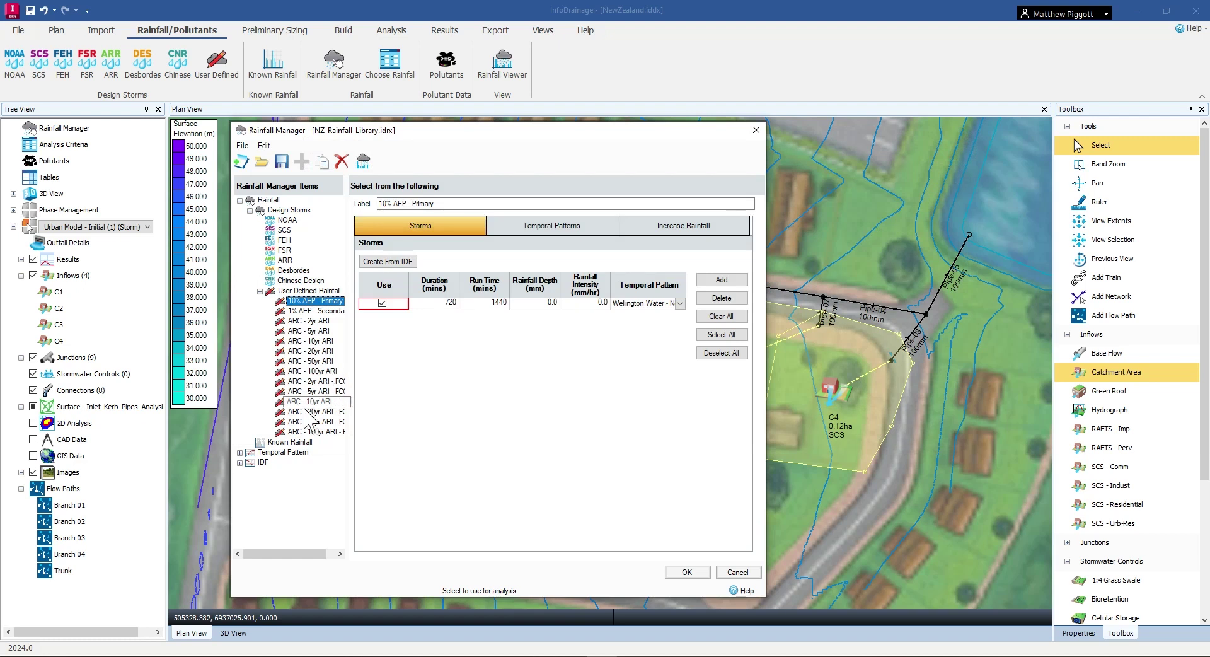
left_click(239, 463)
left_click(250, 483)
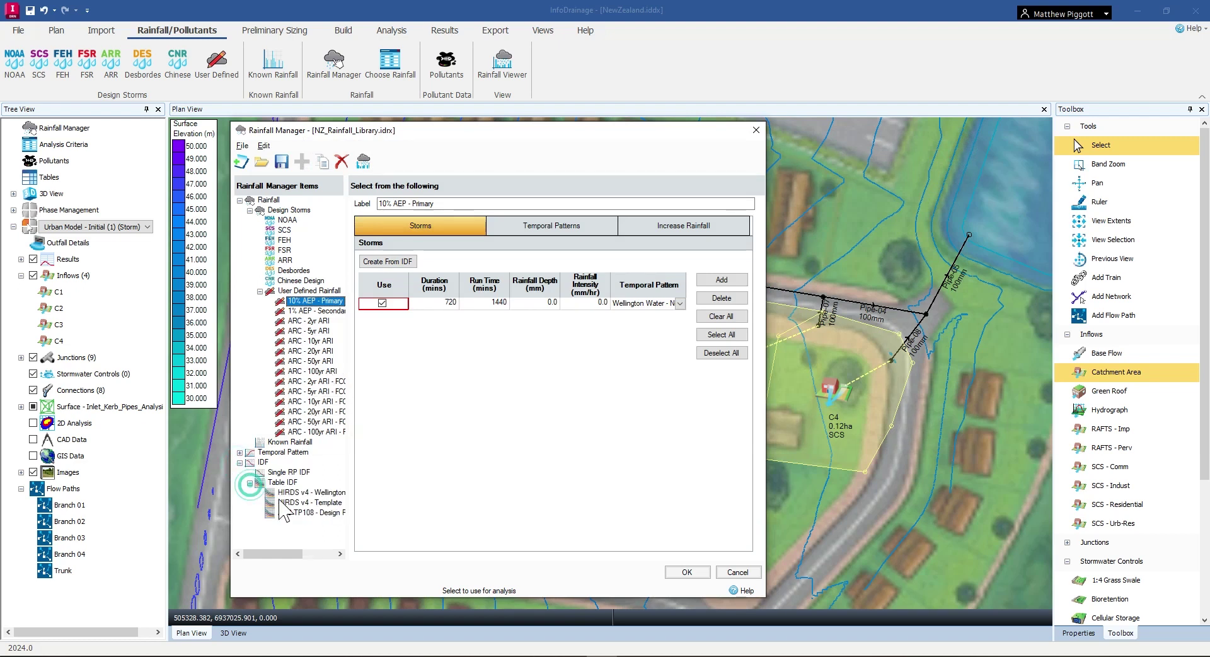
Review the HIRDS v4 and ARC TP108 templates, expand Temporal Patterns, and list User Defined Rainfall
left_click(334, 502)
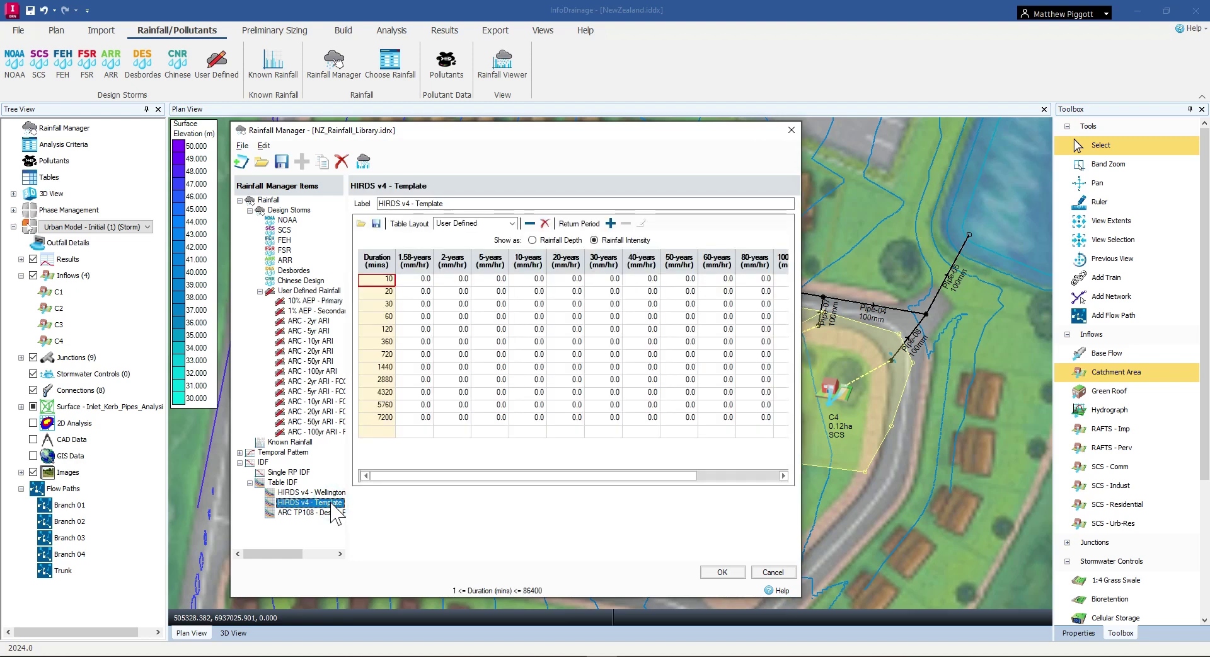
left_click(305, 511)
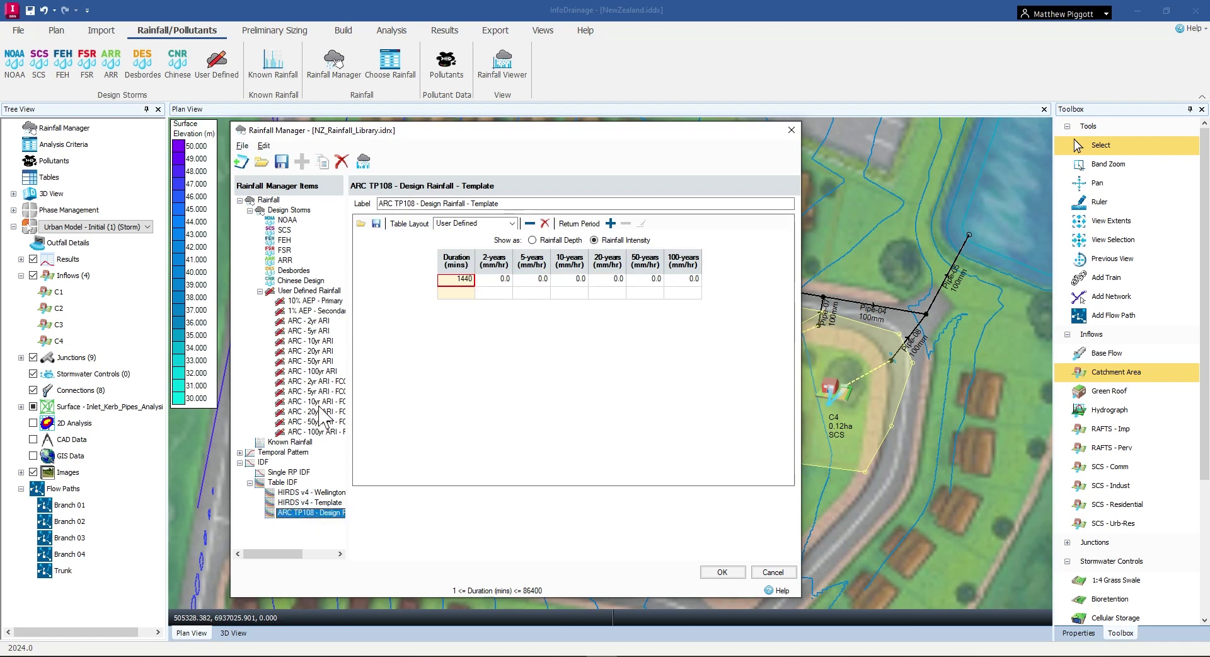
left_click(239, 452)
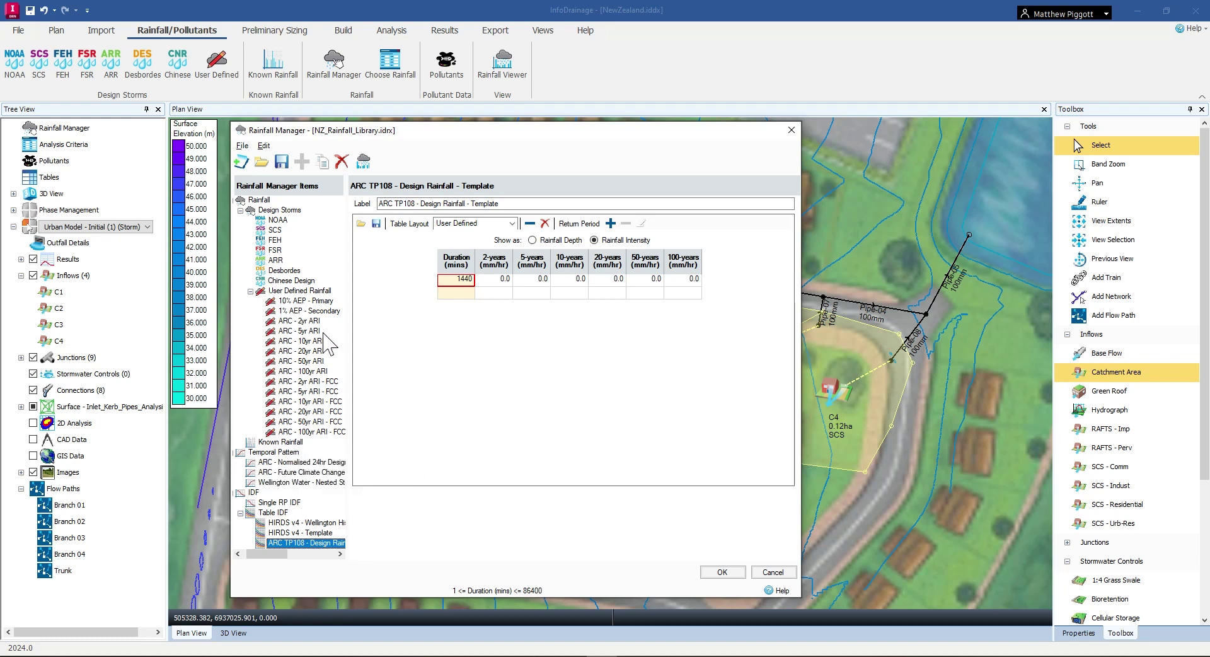
left_click(283, 291)
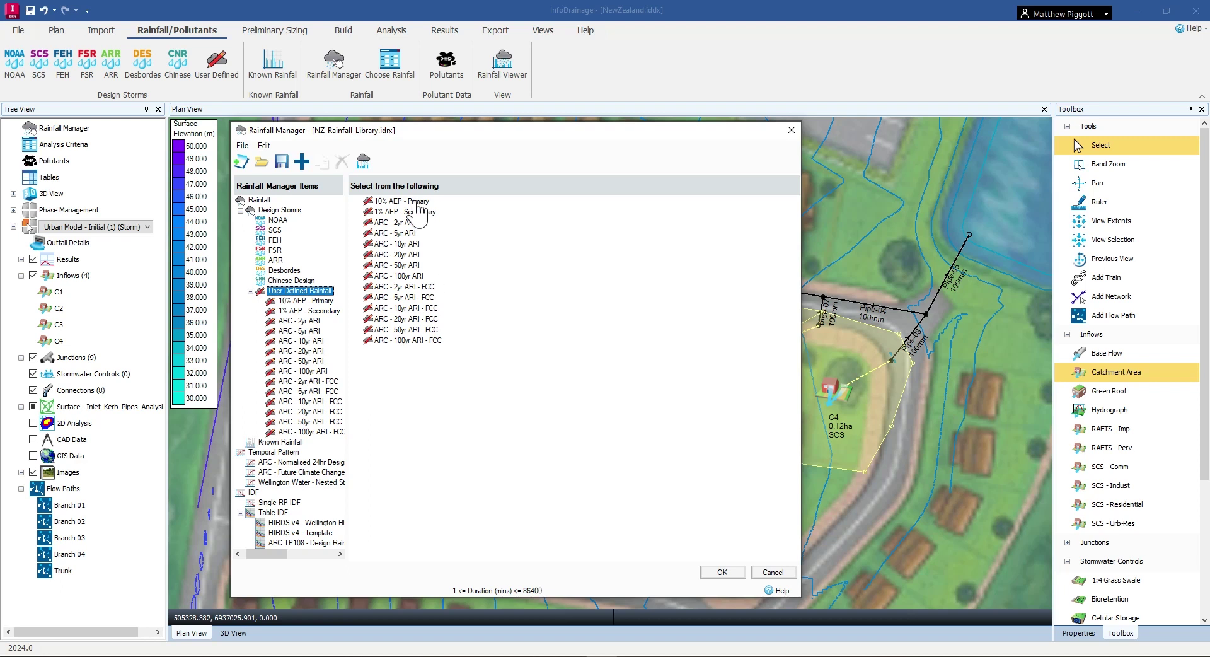
Review the 10% AEP and 1% AEP storms and the HIRDS v4 - Template IDF table
double_click(416, 202)
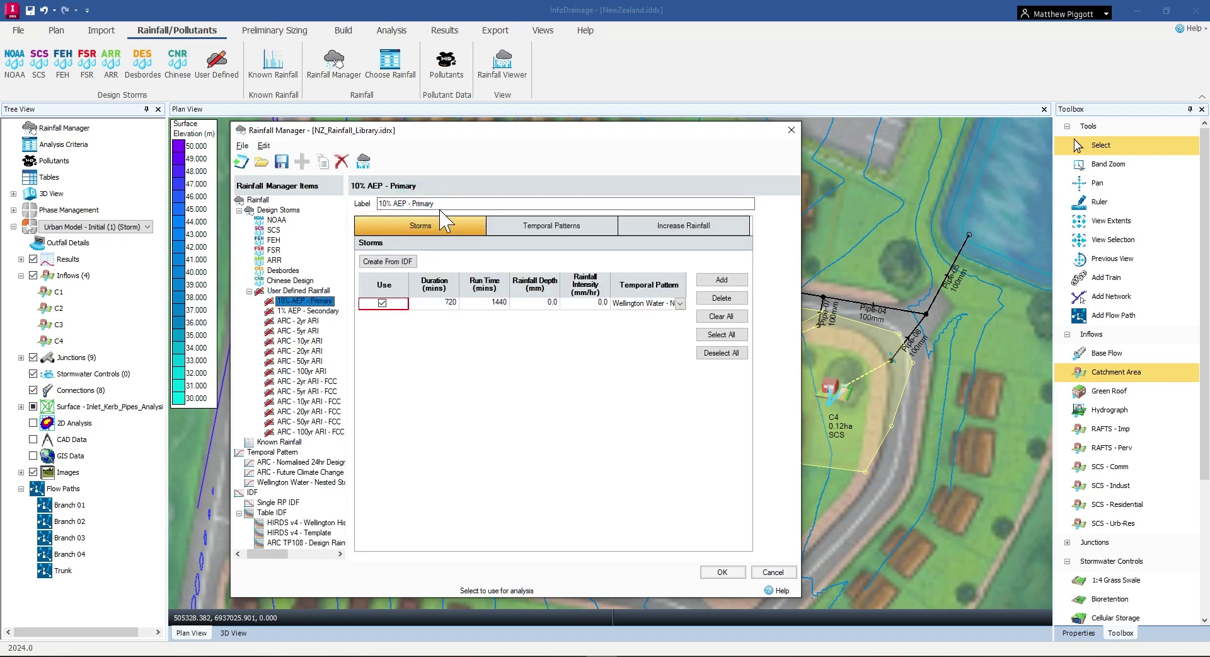
left_click(318, 311)
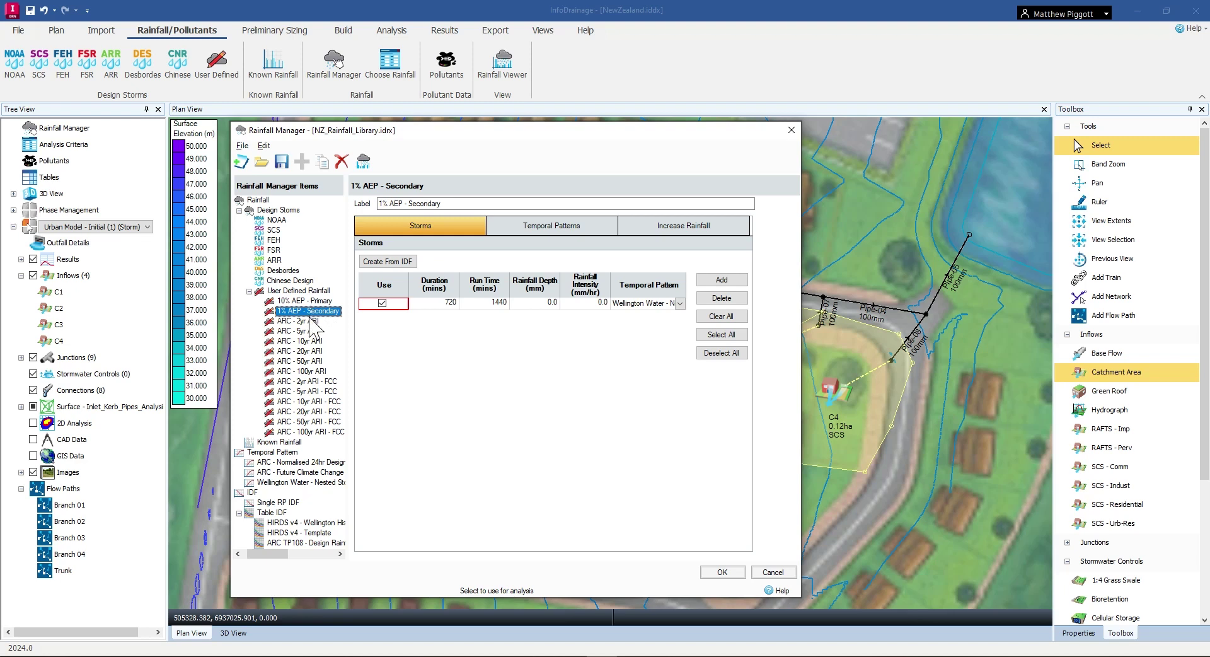
scroll(305, 429, "left", 1)
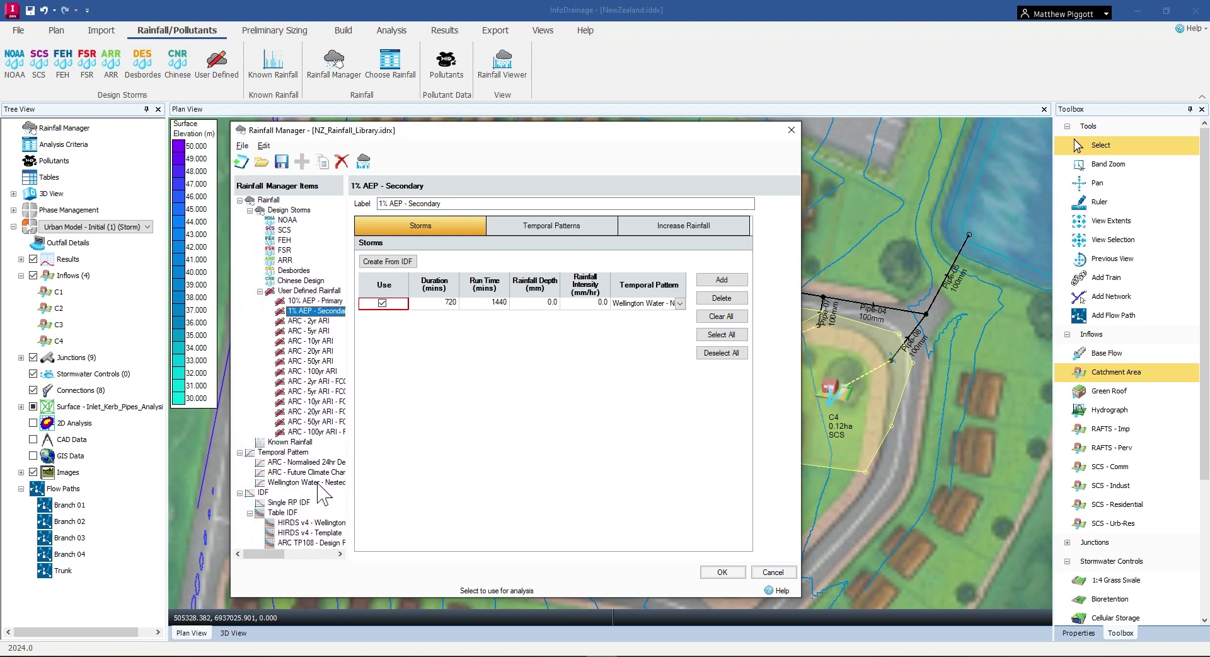
left_click(309, 533)
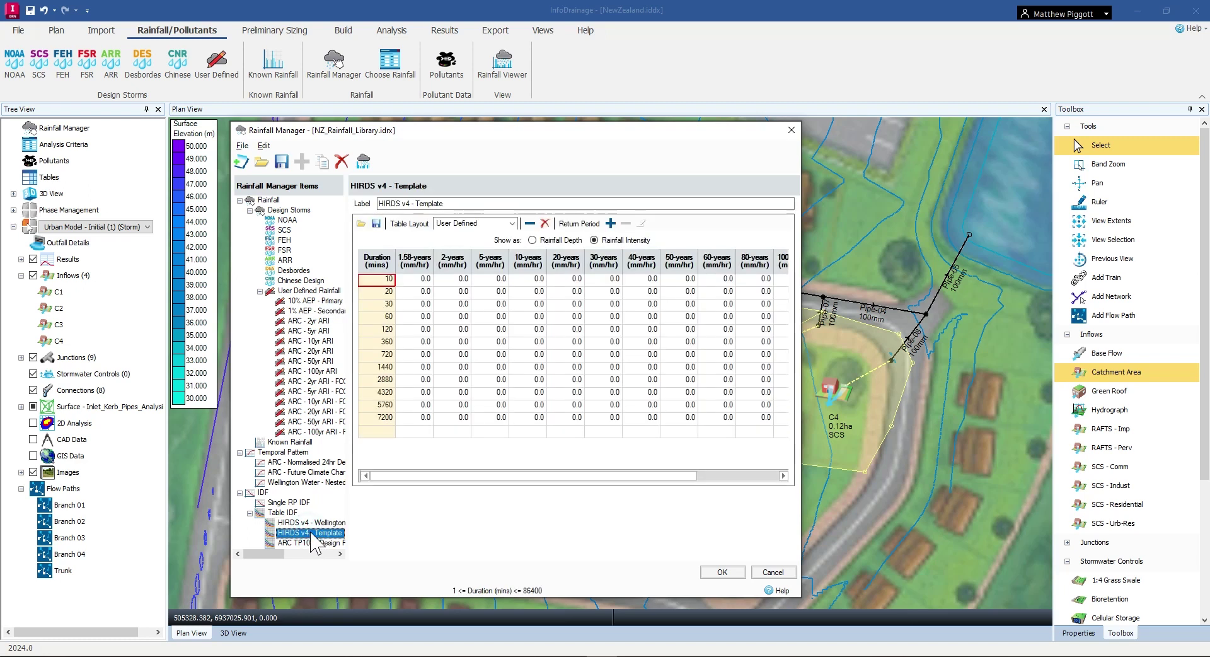
Duplicate HIRDS v4 - Template into HIRDS v4 - Template (1) and start editing its label
right_click(313, 534)
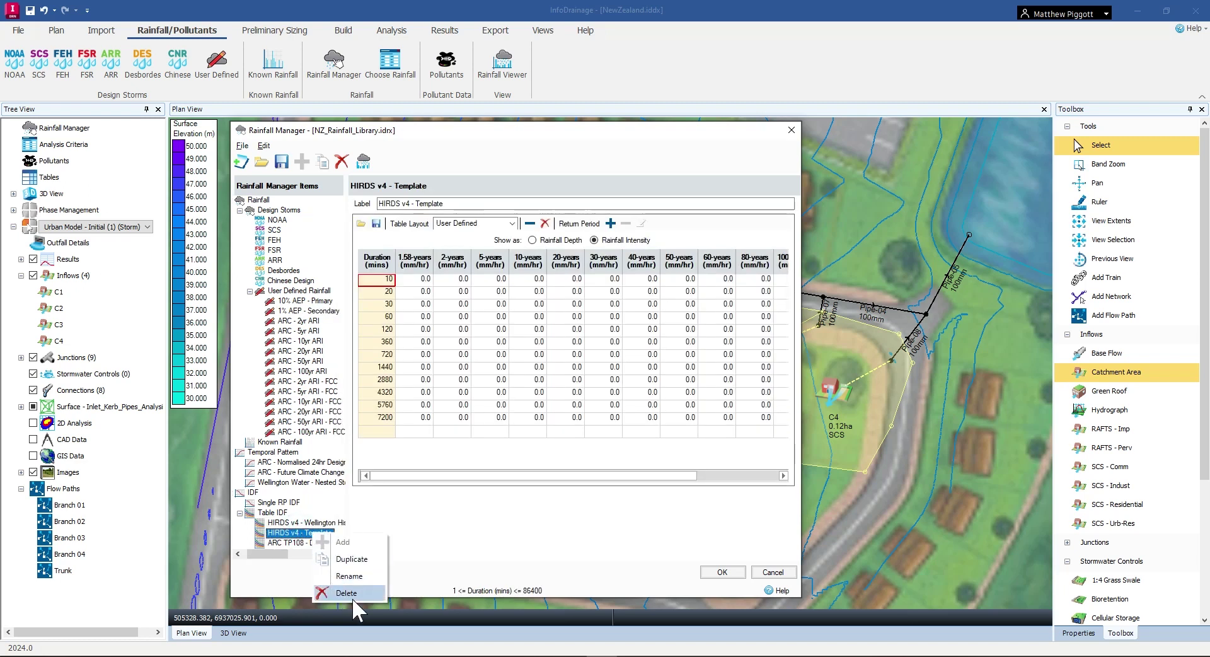
left_click(364, 559)
left_click(481, 203)
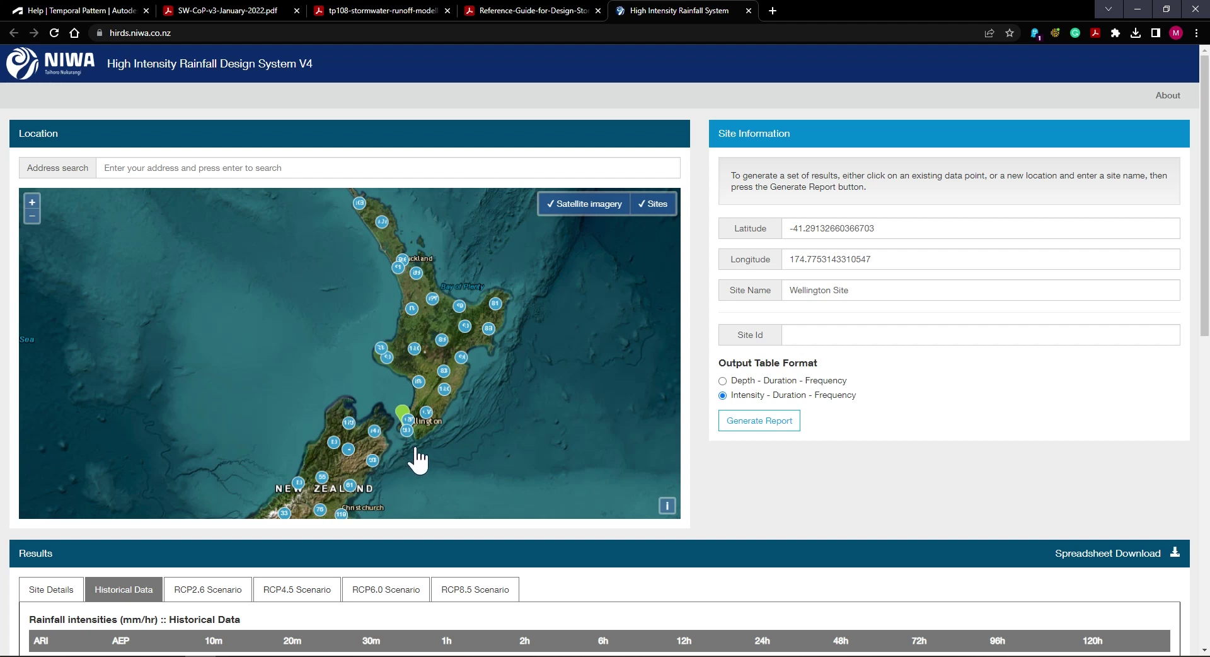
Zoom the HIRDS map to Wellington, review its historical intensities, then switch to Wellington_IDF
scroll(418, 451, "up", 2)
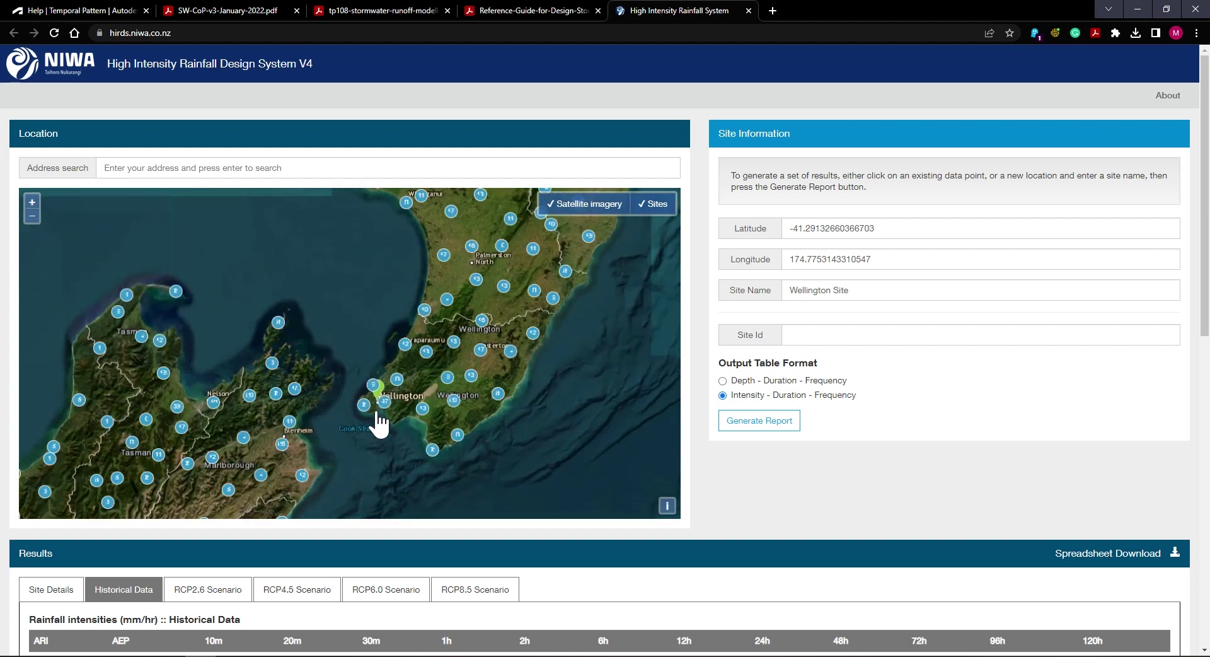
scroll(375, 418, "up", 1)
scroll(394, 411, "up", 1)
scroll(398, 403, "up", 1)
scroll(398, 402, "up", 1)
scroll(398, 399, "down", 2)
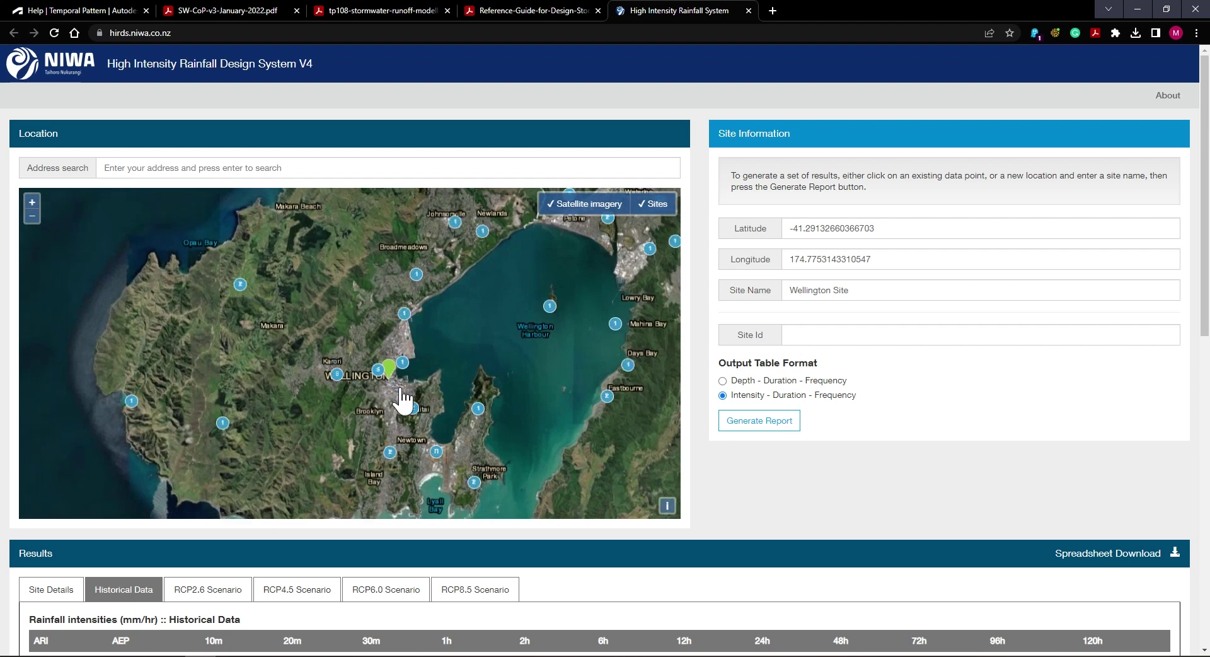
scroll(780, 531, "down", 3)
scroll(780, 532, "down", 3)
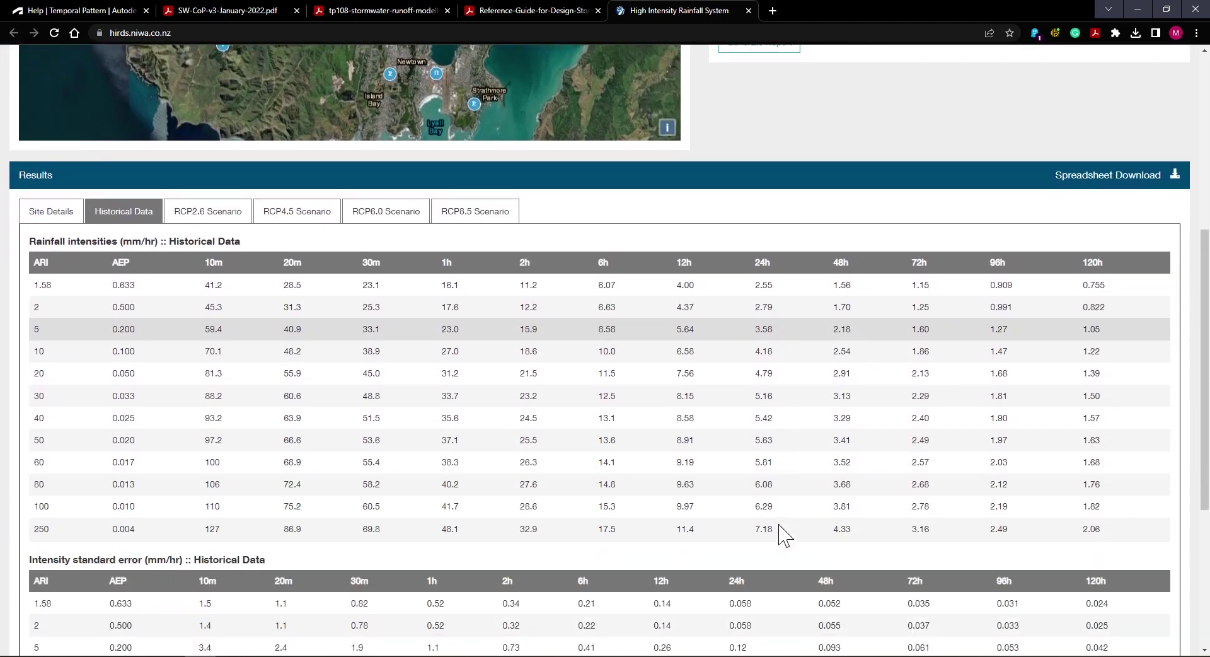
scroll(725, 203, "up", 2)
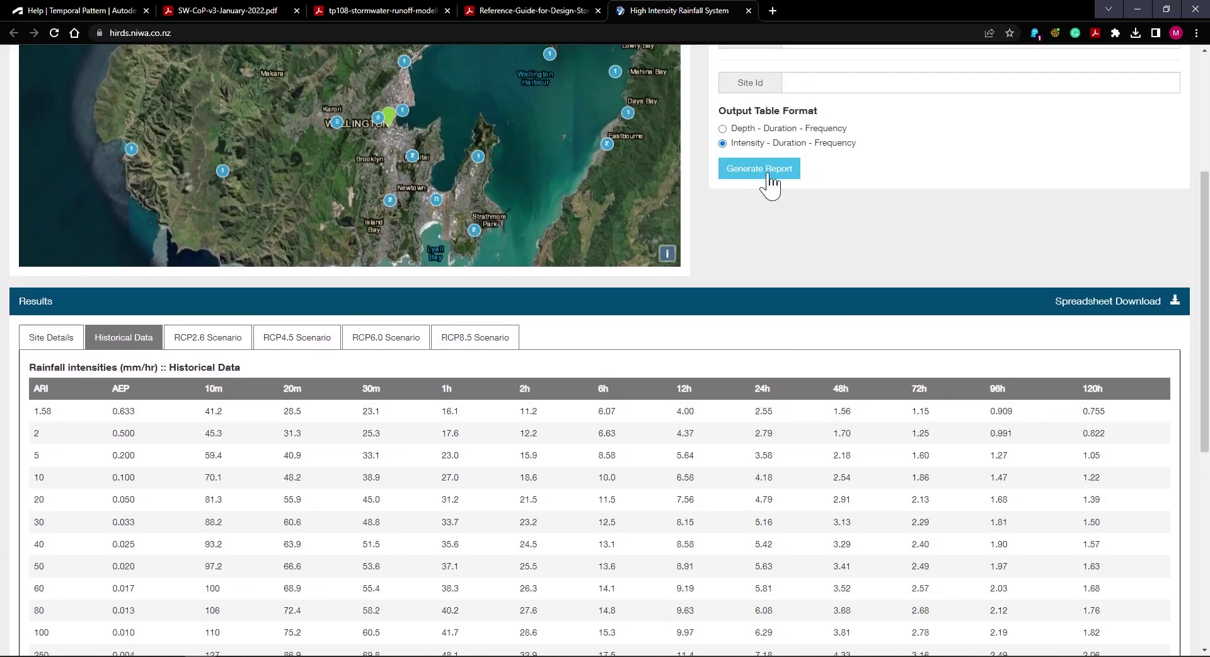
scroll(747, 385, "down", 2)
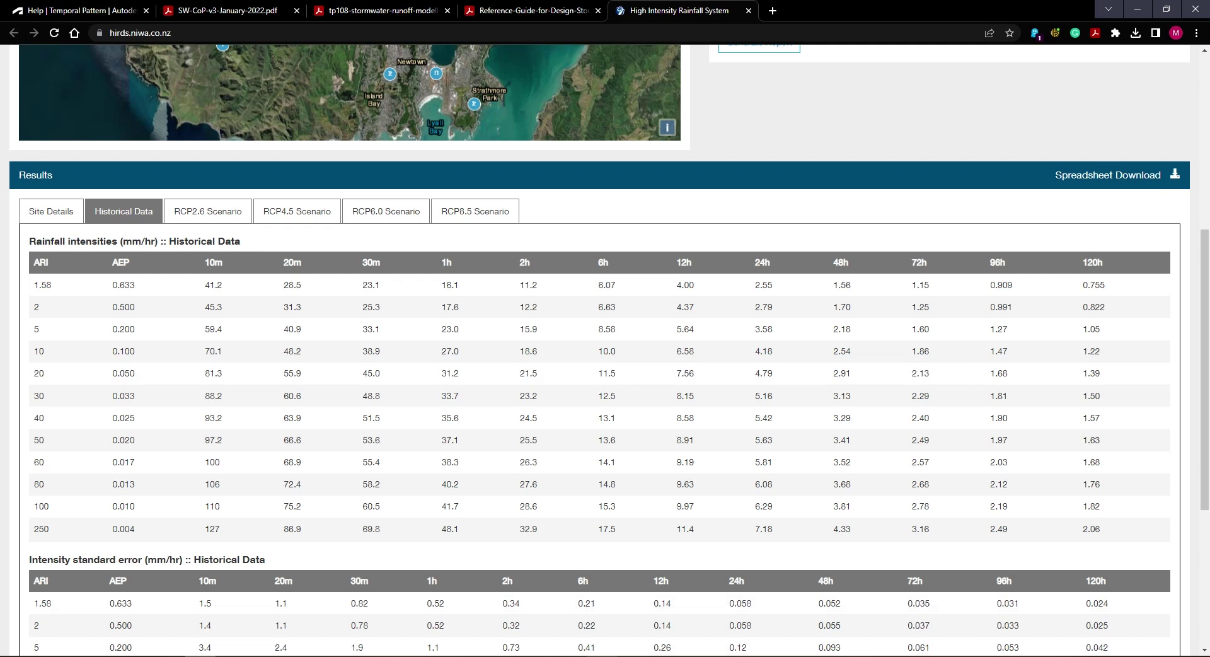
left_click(571, 608)
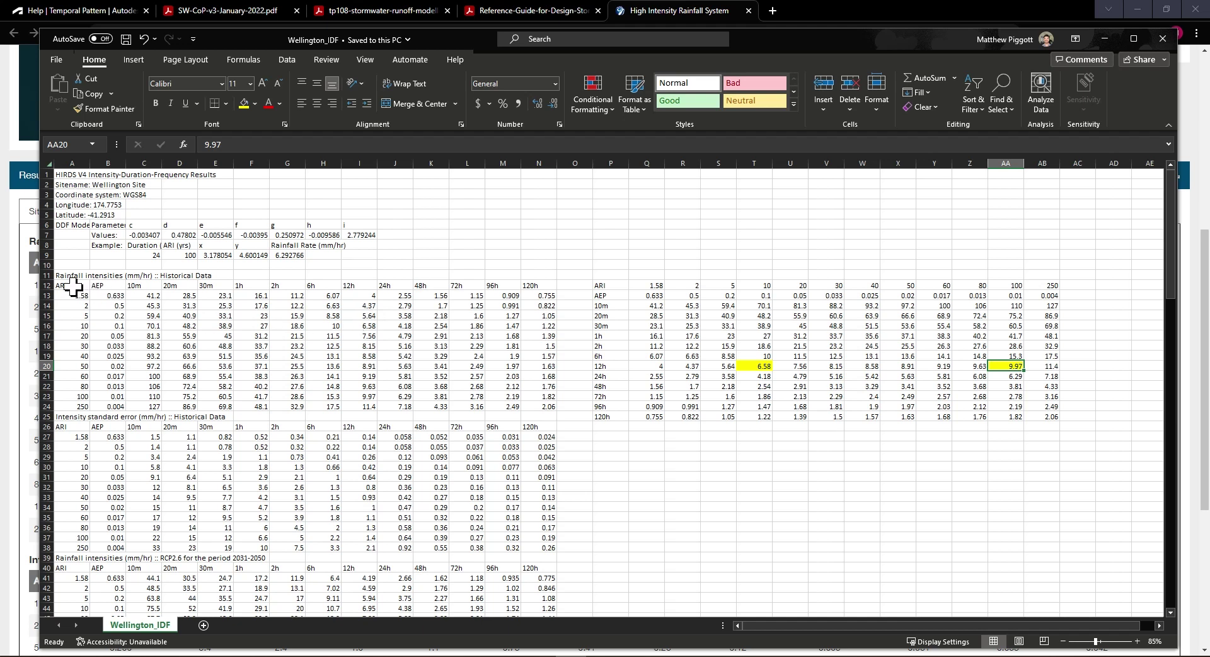
Select the historical table A12:N24, then copy the transposed intensity block Q14:AB25
left_click_drag(63, 285, 543, 404)
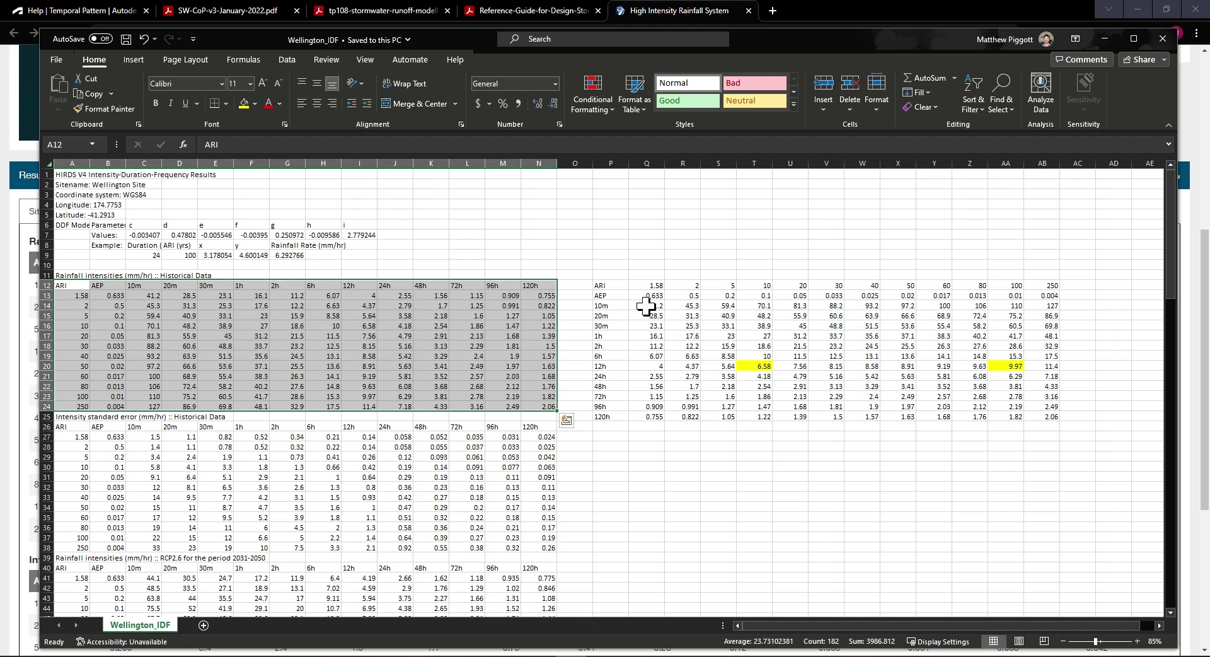
left_click_drag(644, 306, 1048, 417)
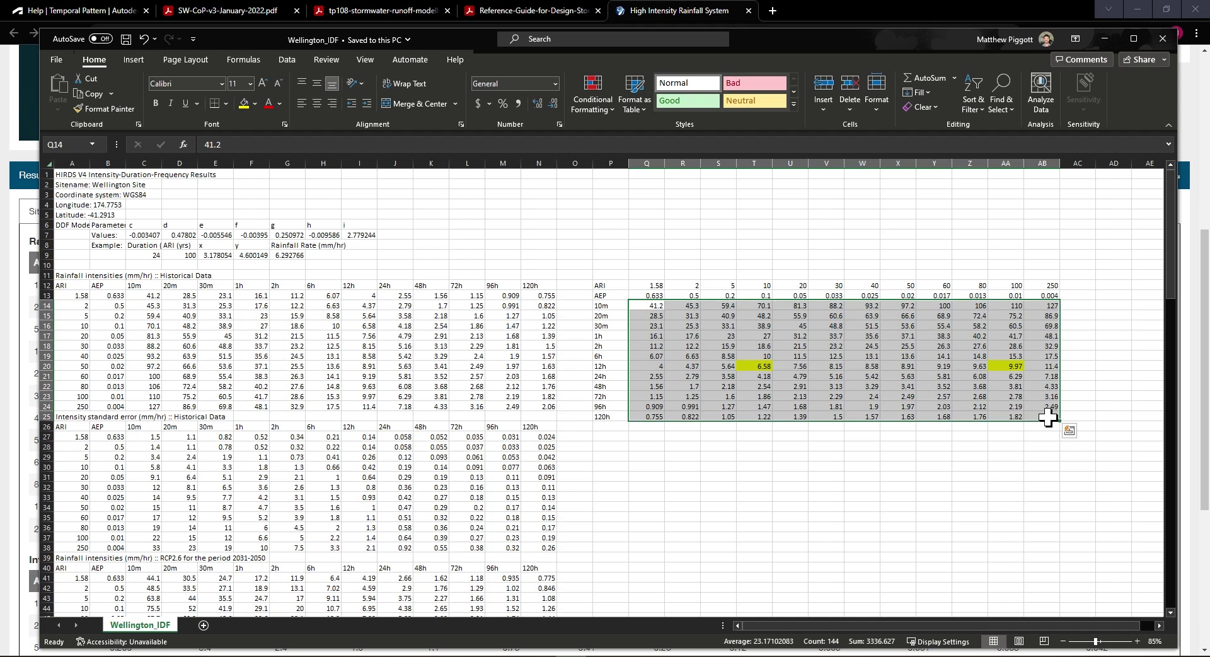
key("ctrl+c")
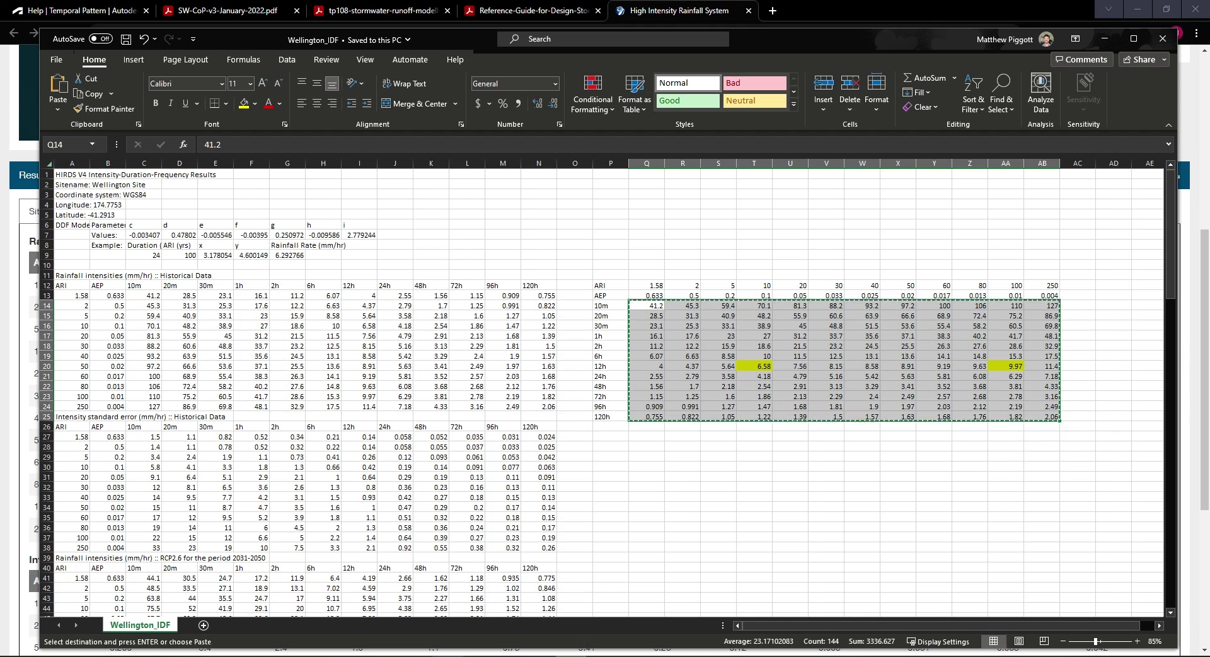
Paste the Wellington intensities into HIRDS v4 - Template (1) from the 10-minute, 1.58-year cell
key("alt+Tab")
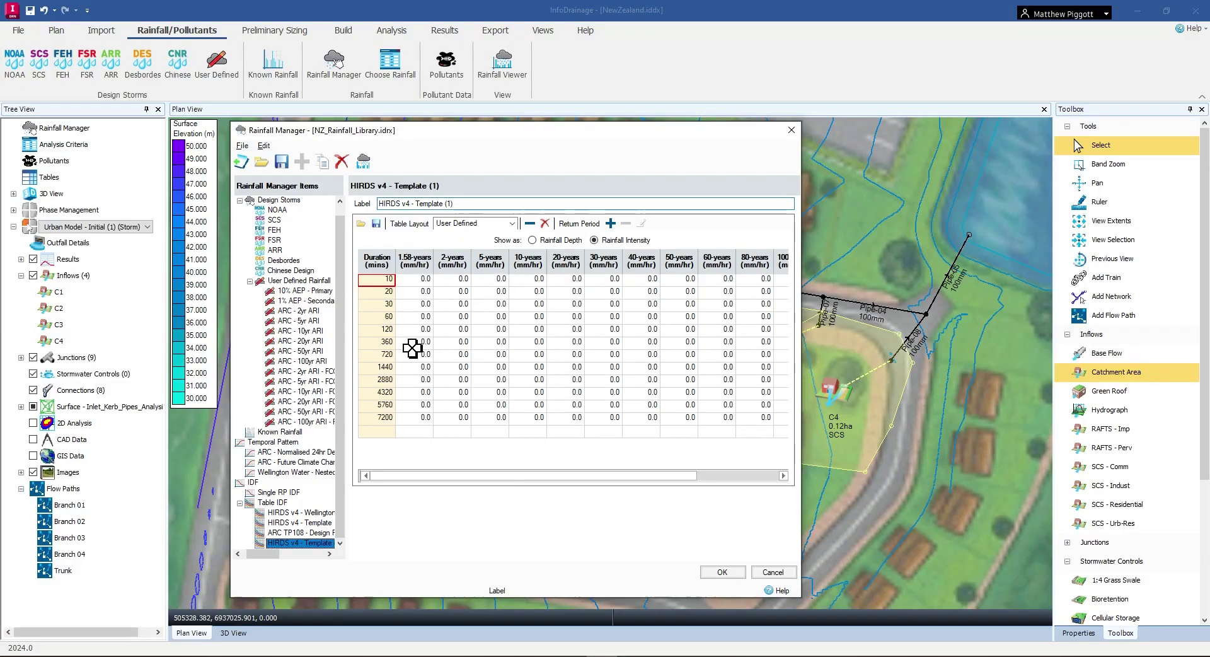
left_click(420, 278)
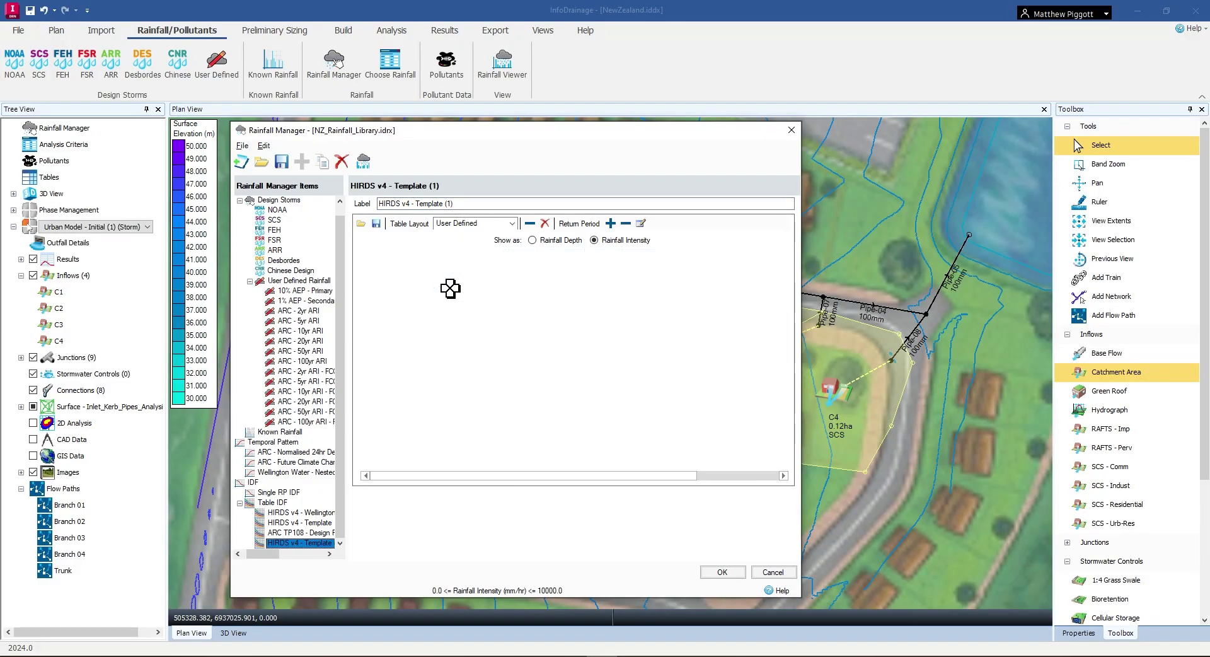
key("ctrl+v")
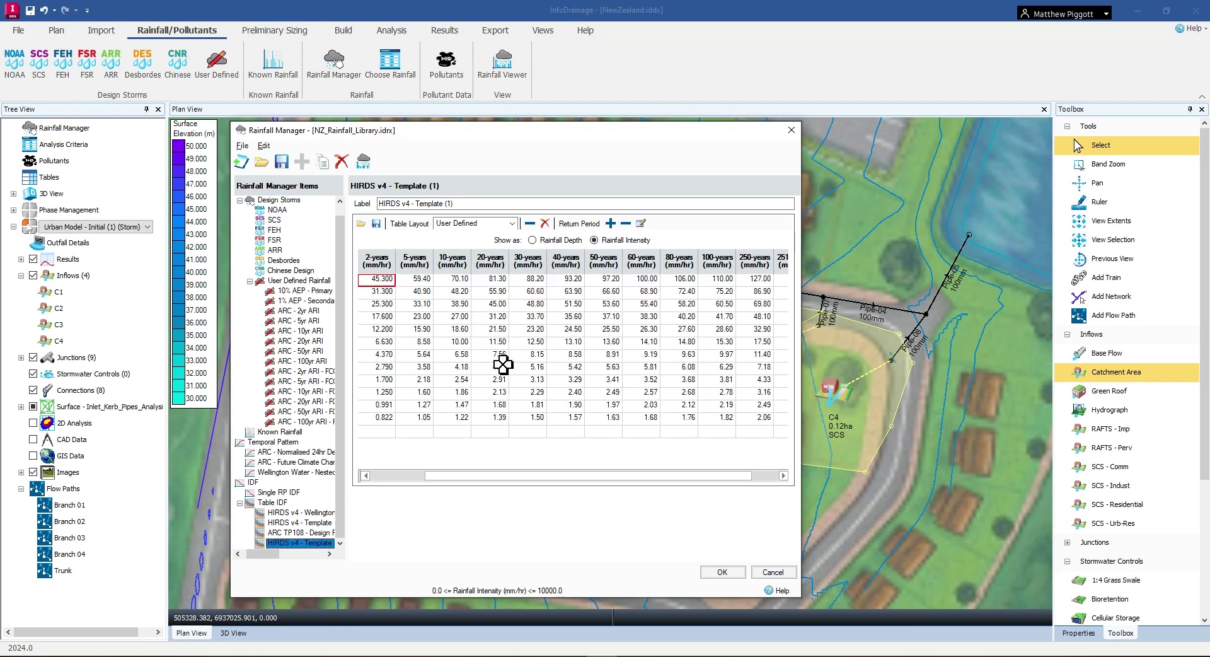
left_click_drag(541, 474, 446, 477)
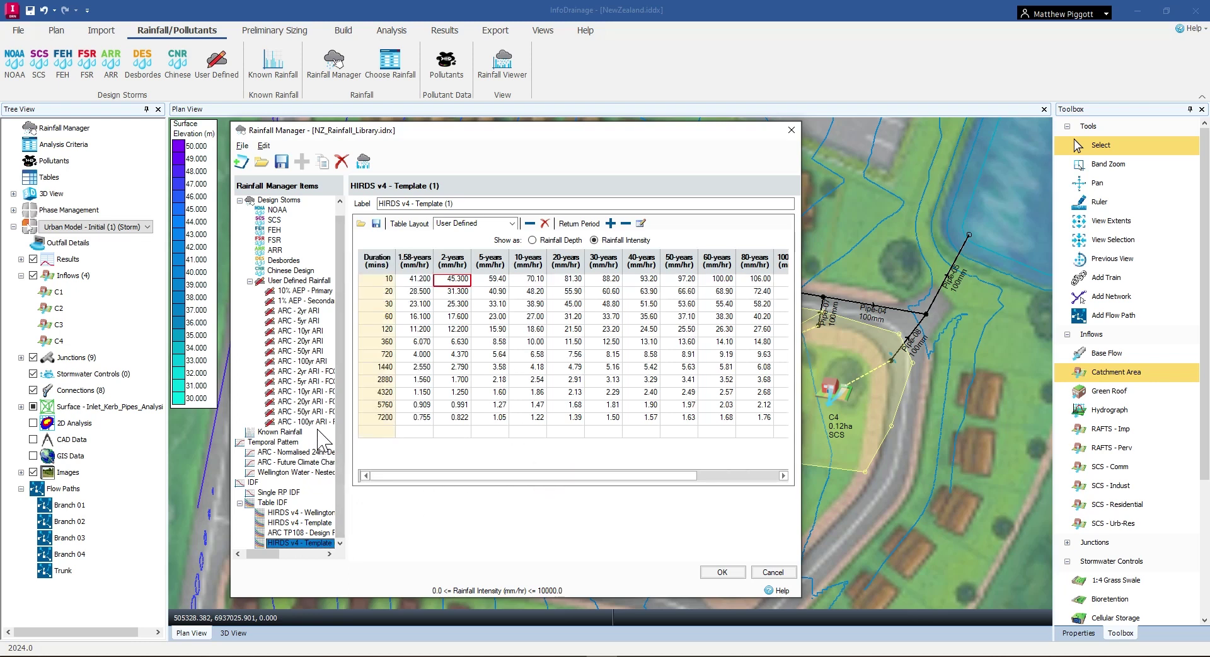
Set the 10% AEP - Primary storm's rainfall intensity to 6.58 mm/hr
left_click(309, 291)
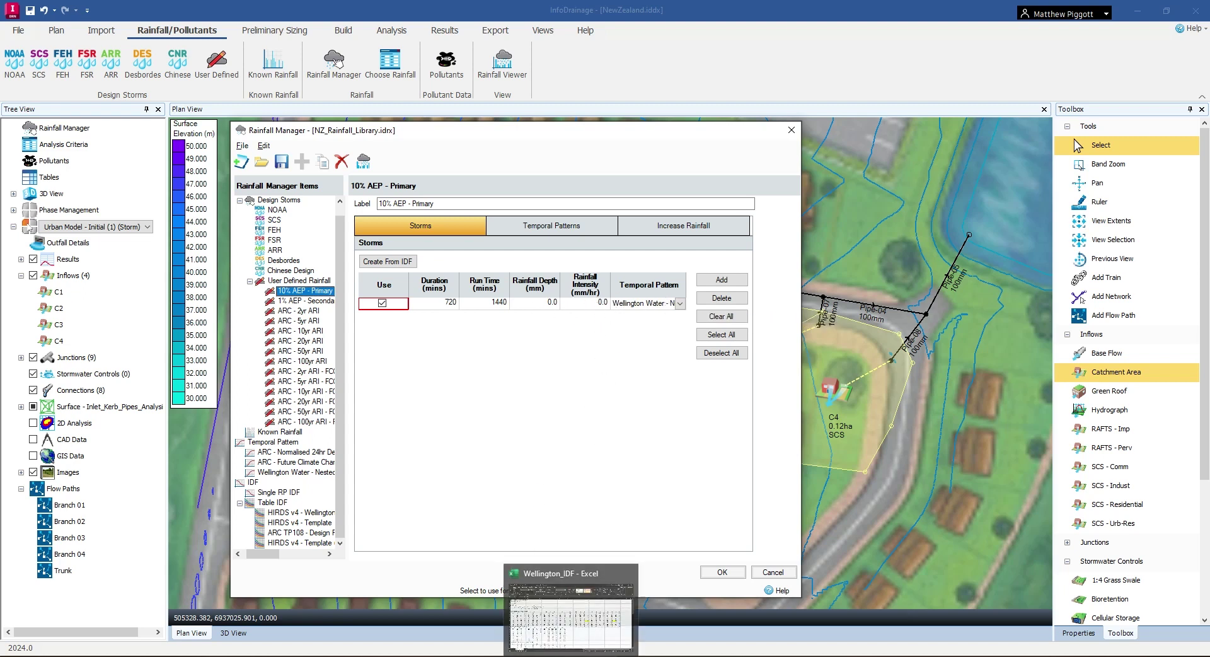
mouse_move(571, 605)
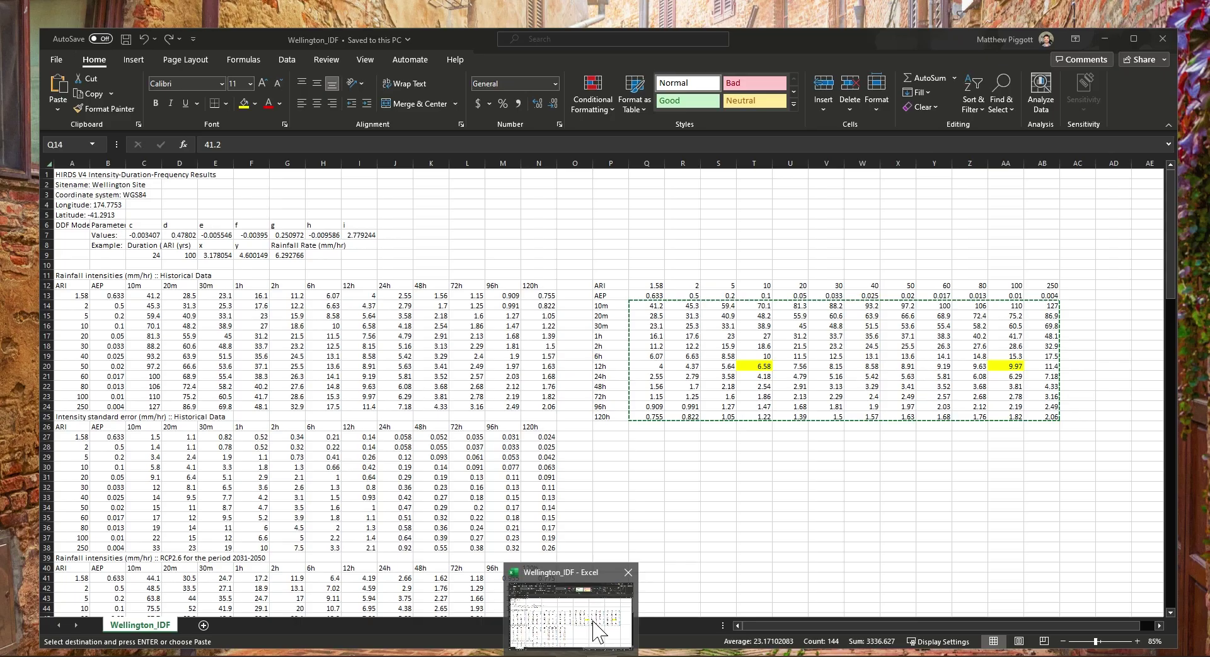
left_click(602, 652)
left_click(583, 303)
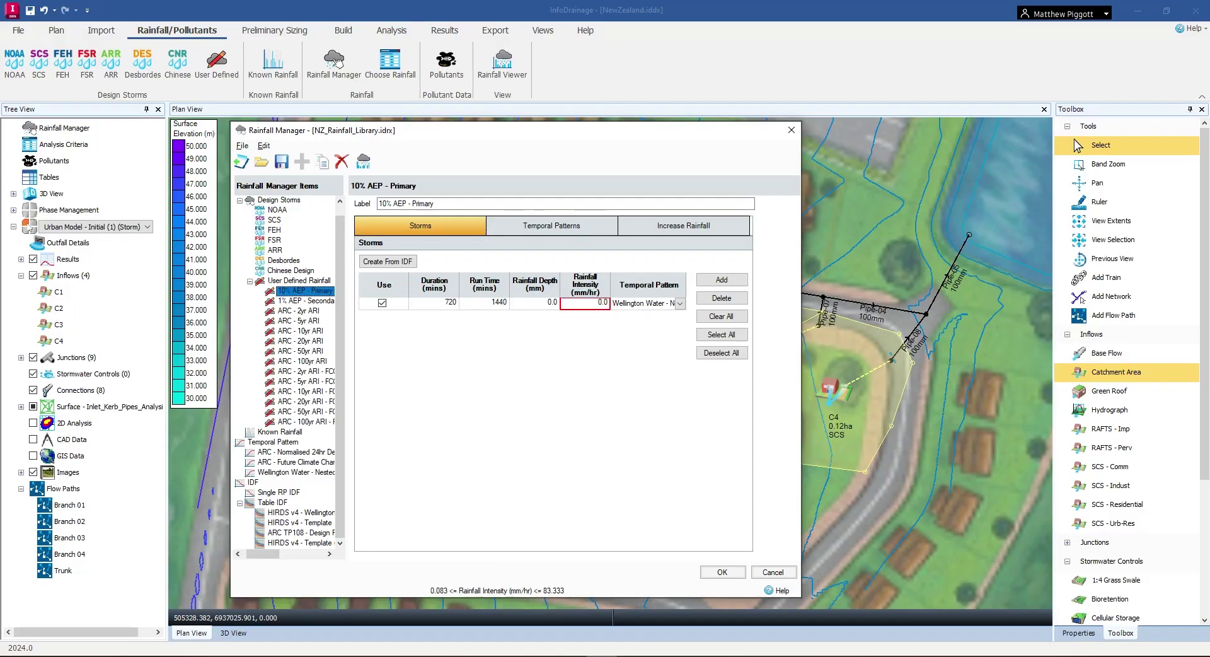
key("ctrl+v")
key("Tab")
Set the 1% AEP - Secondary storm's rainfall intensity to 9.97 mm/hr
left_click(294, 301)
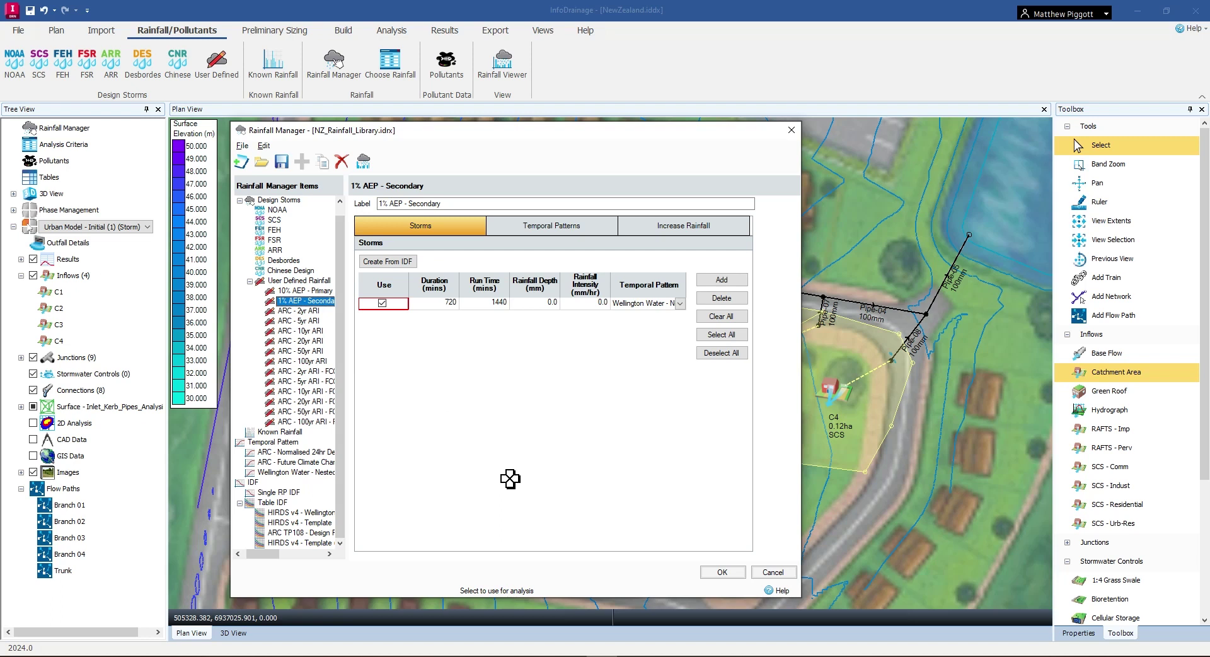
left_click(502, 643)
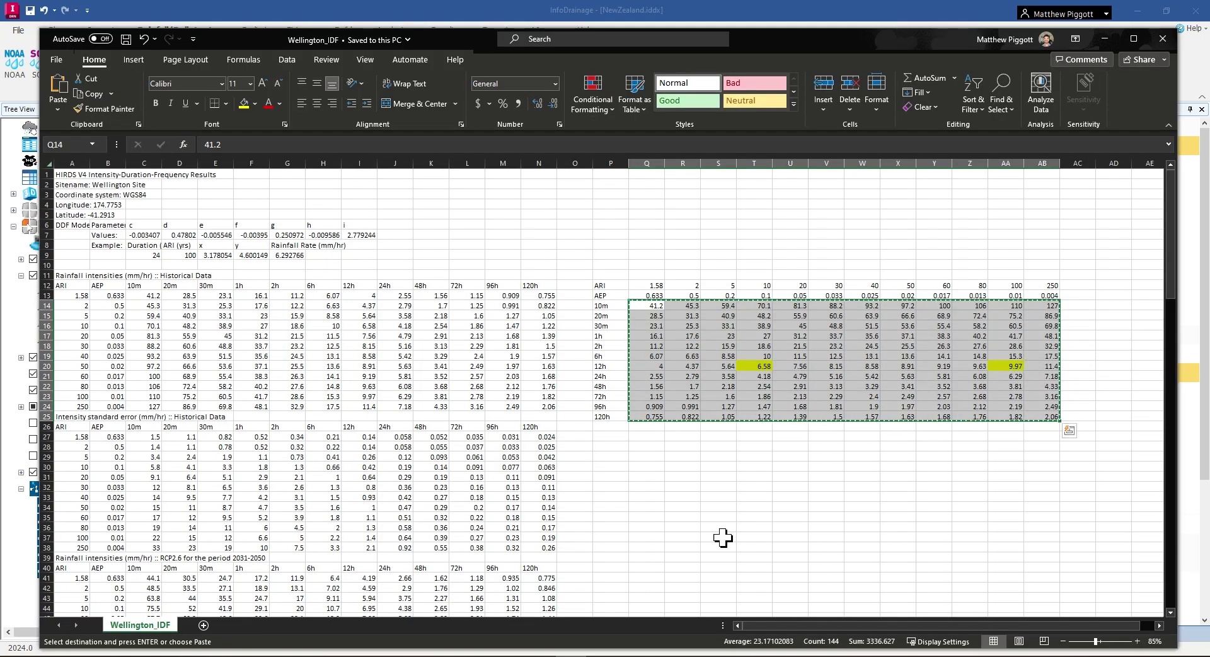
left_click(571, 649)
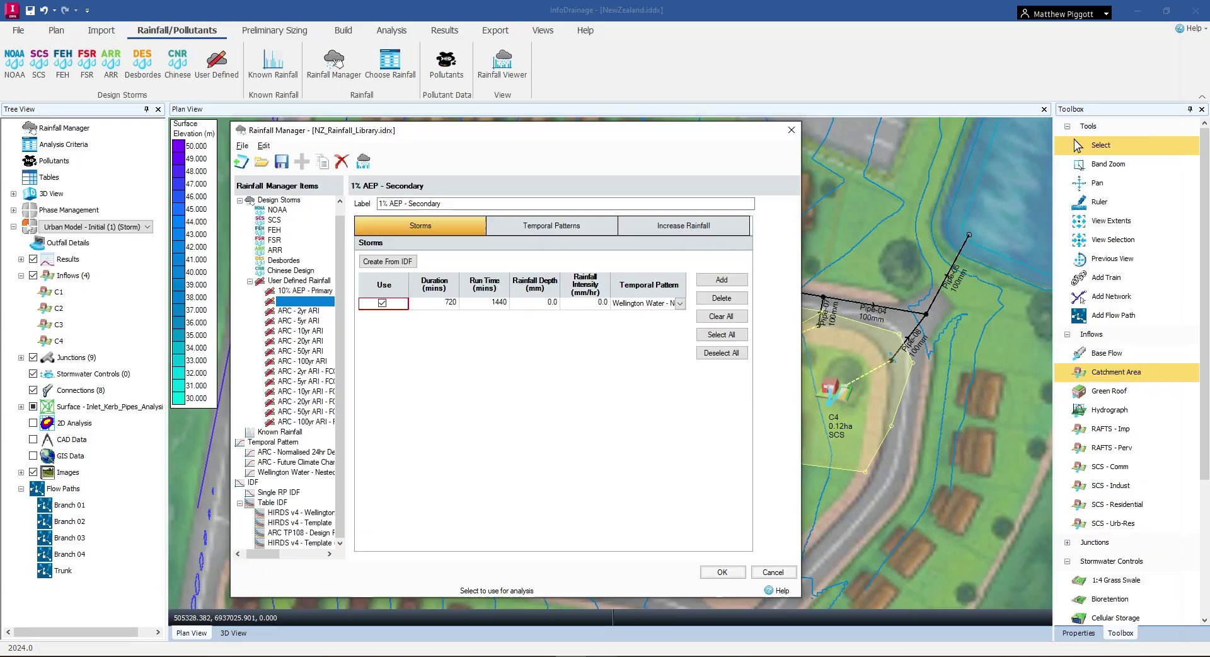
key("ctrl+v")
left_click(596, 302)
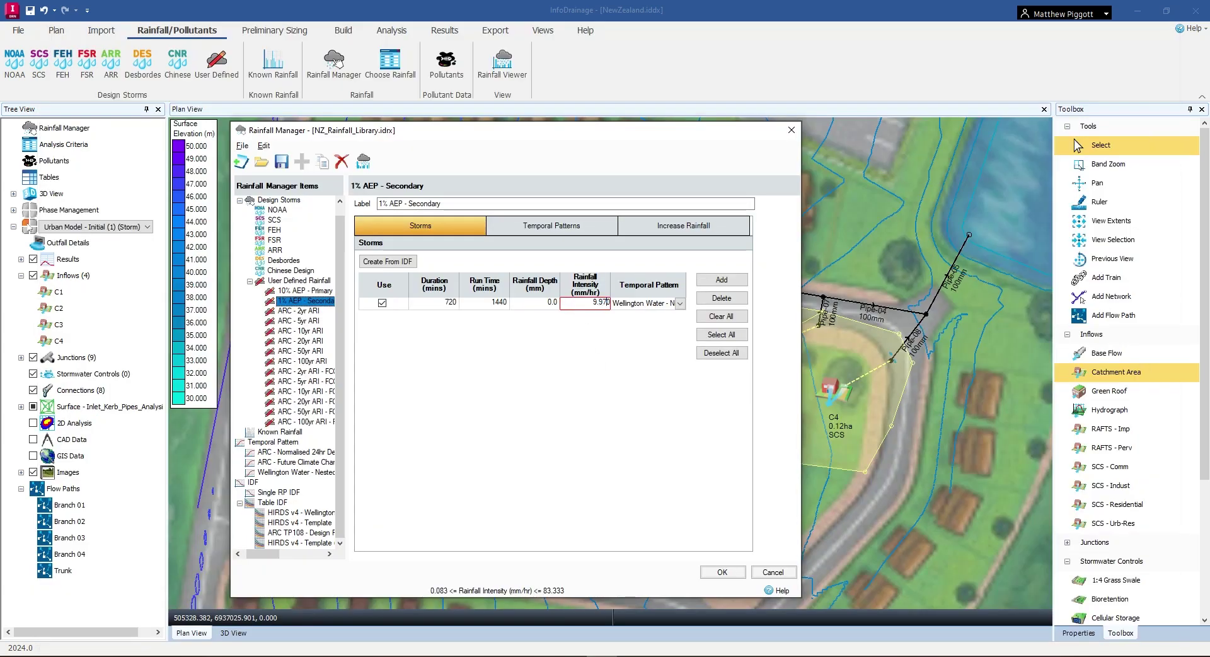
key("Tab")
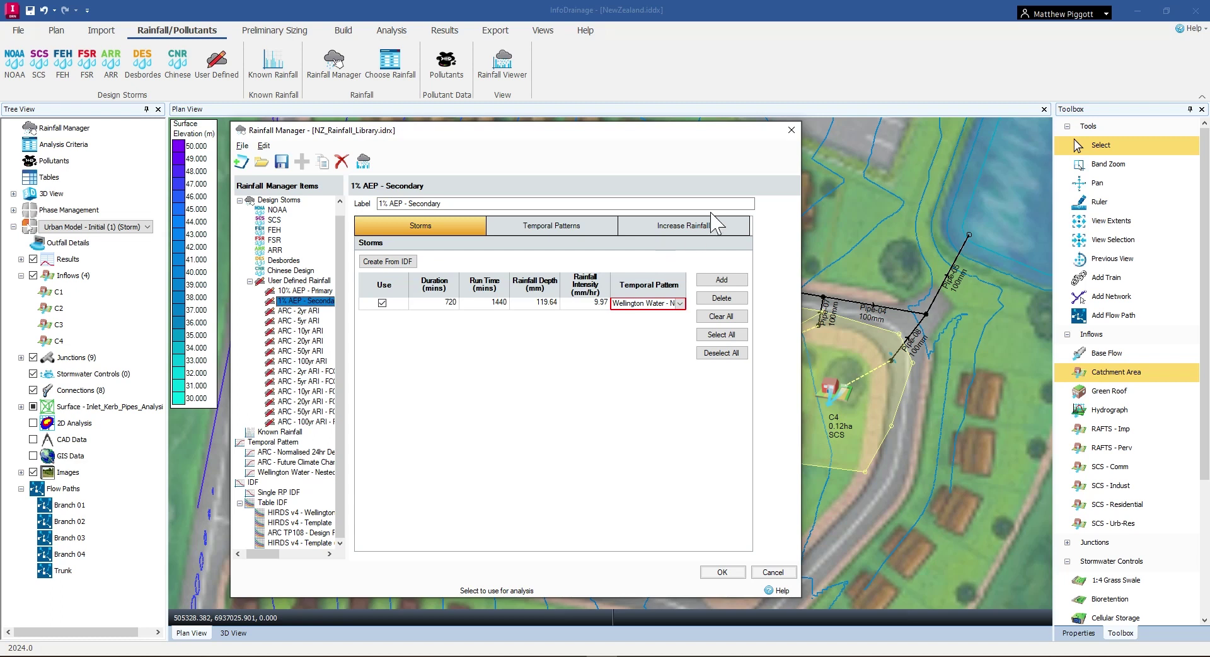
Check the 1% AEP storm's 20% rainfall increase, then save the library and accept changes
left_click(712, 226)
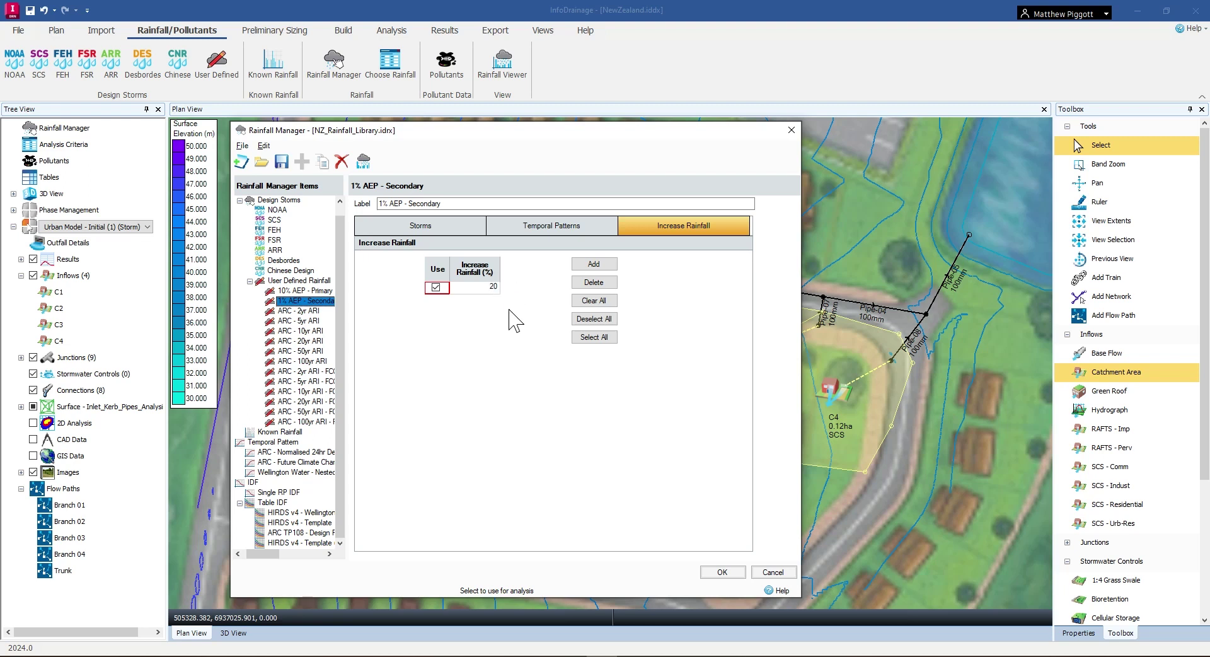
left_click(282, 162)
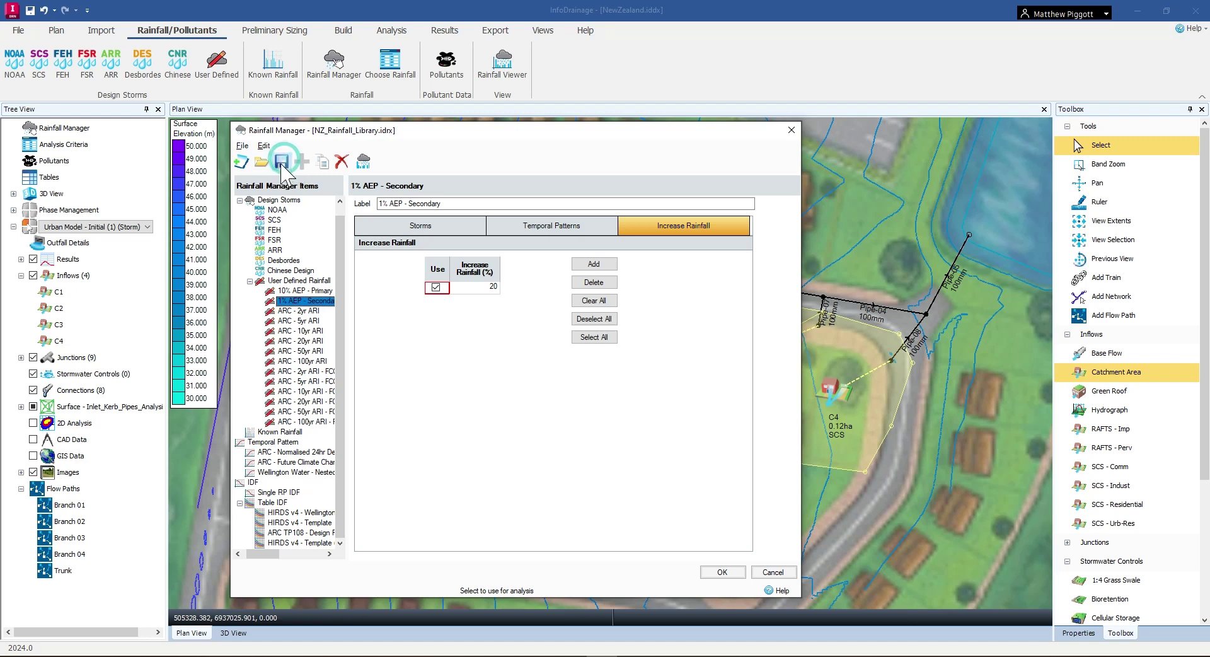
left_click(729, 572)
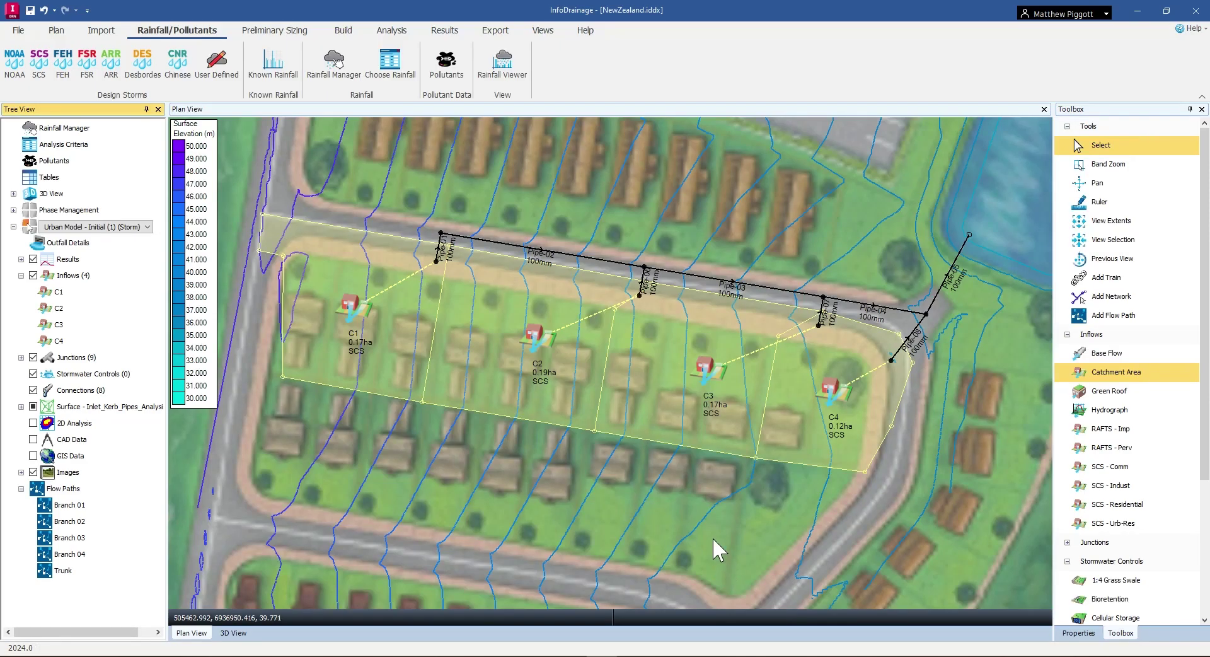
Review the 10% AEP profile in Rainfall Viewer (79.0 mm depth, 43.5 mm/hr peak) and close it
left_click(517, 60)
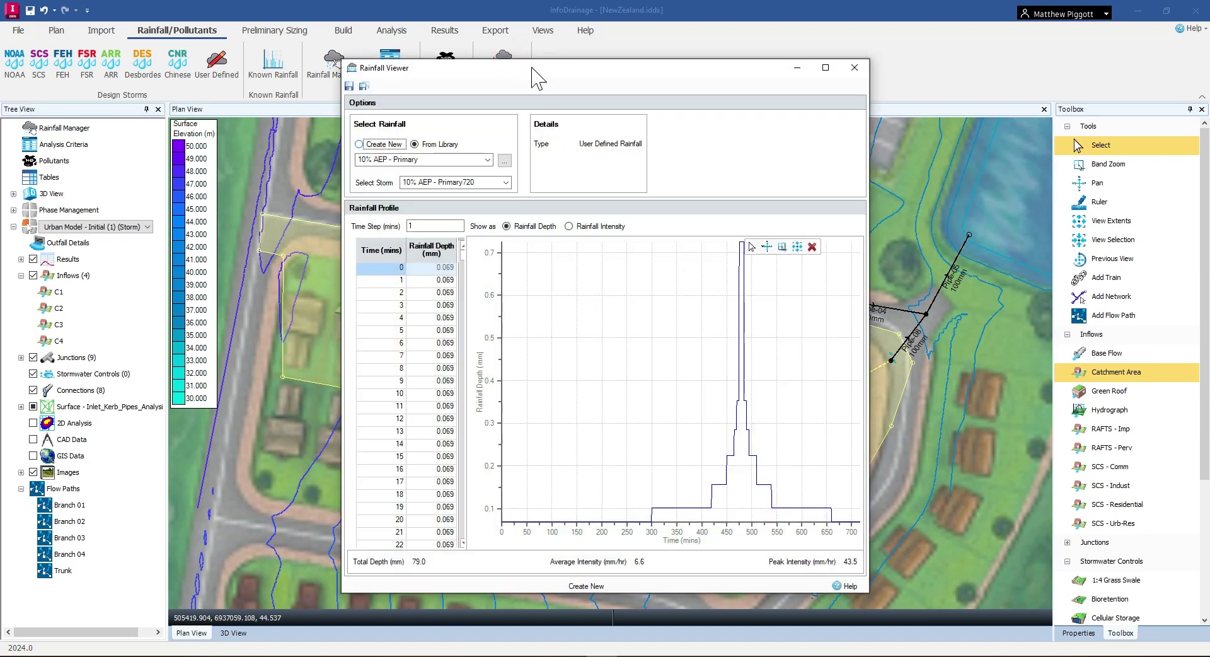
left_click_drag(532, 68, 521, 96)
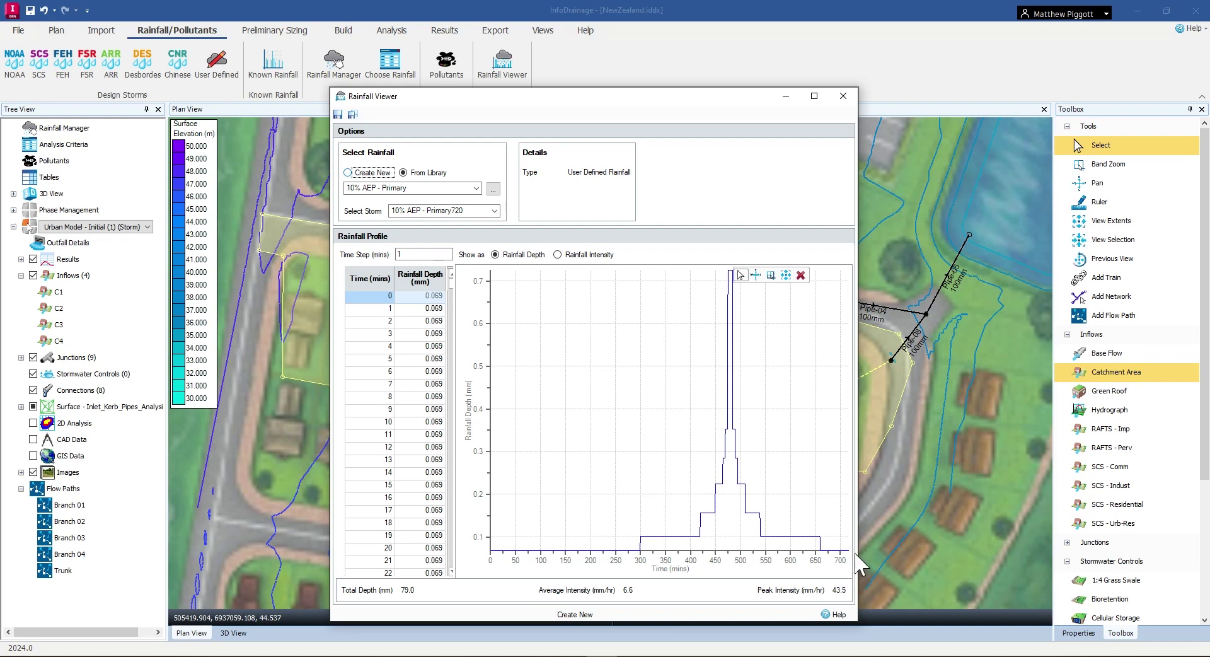
left_click(850, 99)
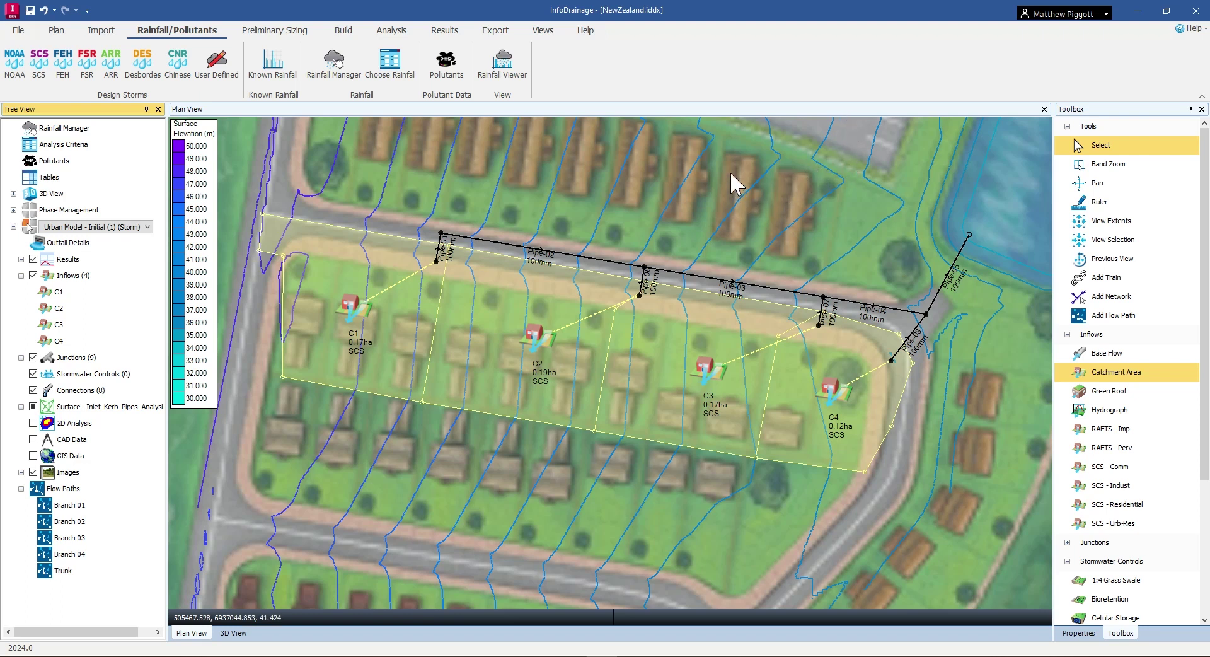
left_click(355, 307)
double_click(354, 310)
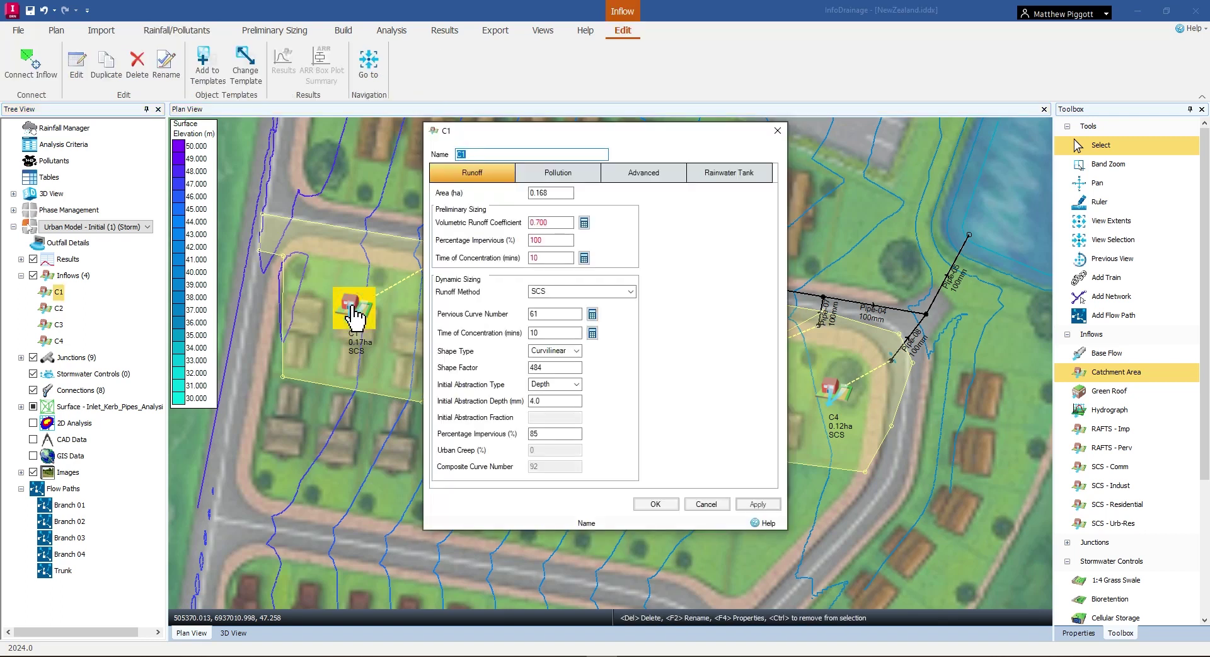
left_click_drag(693, 133, 671, 138)
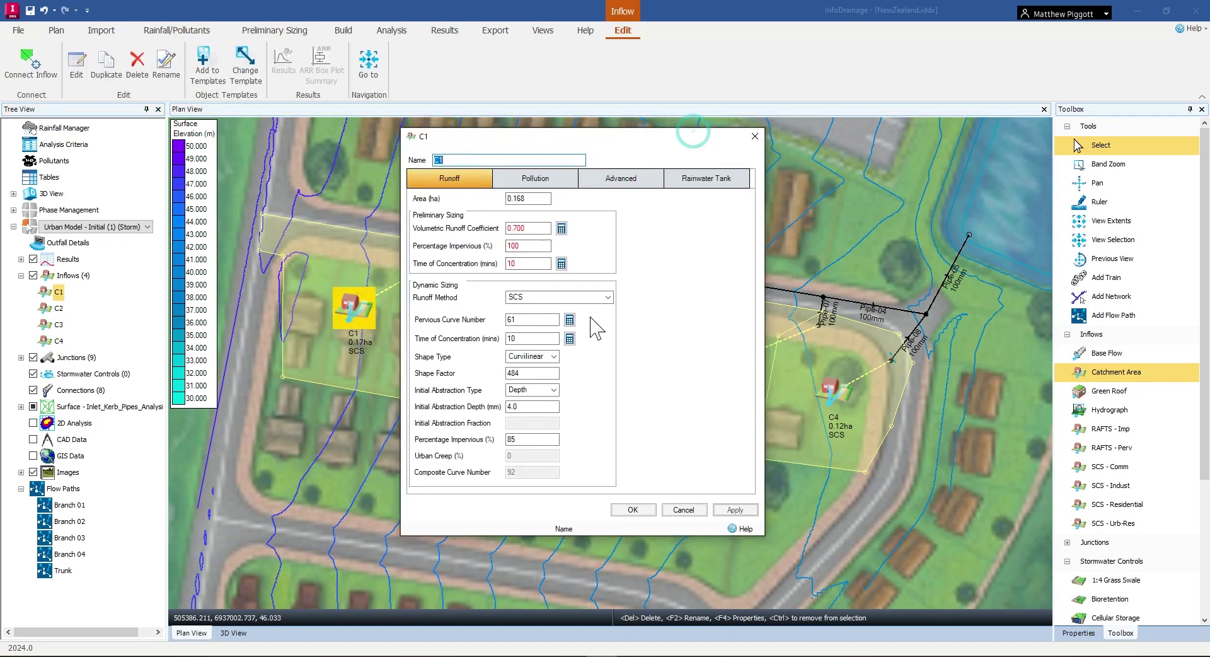
left_click(608, 298)
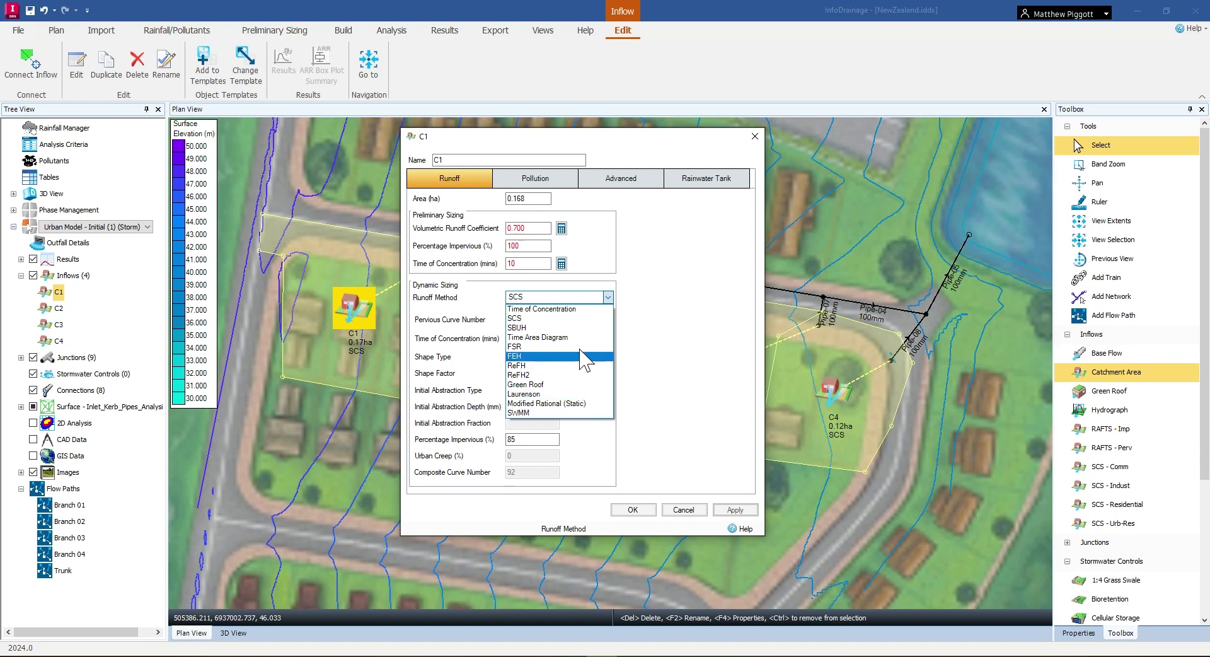
left_click(611, 318)
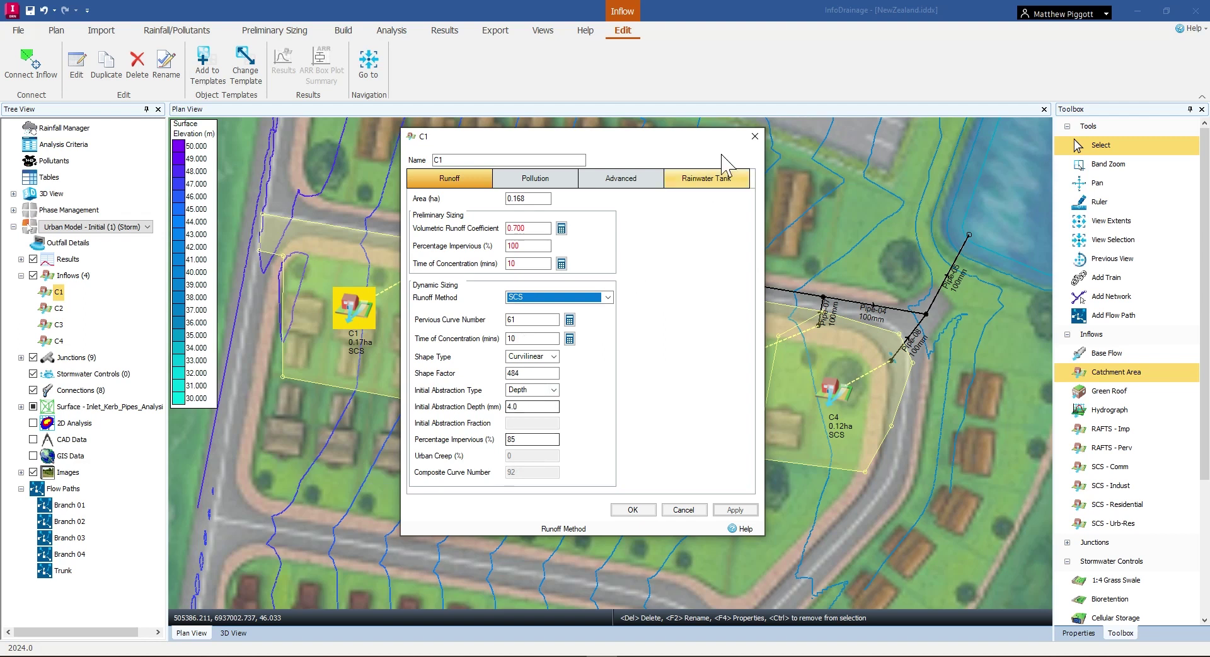
left_click(756, 136)
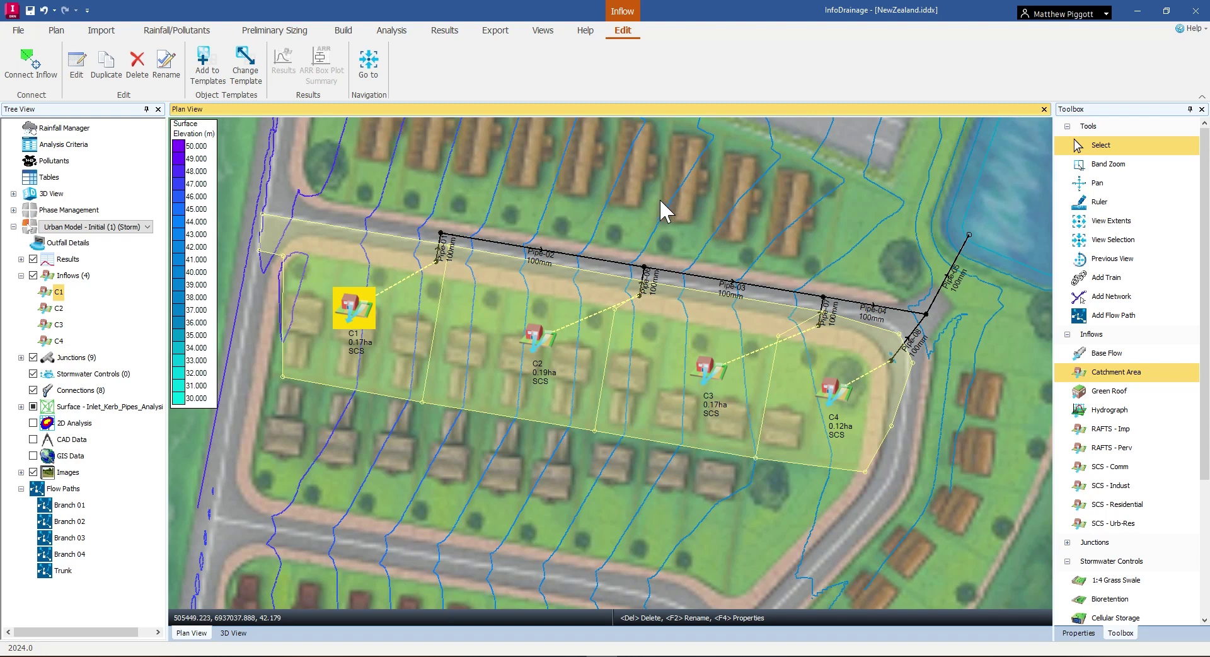
left_click(21, 32)
left_click(82, 201)
left_click(343, 230)
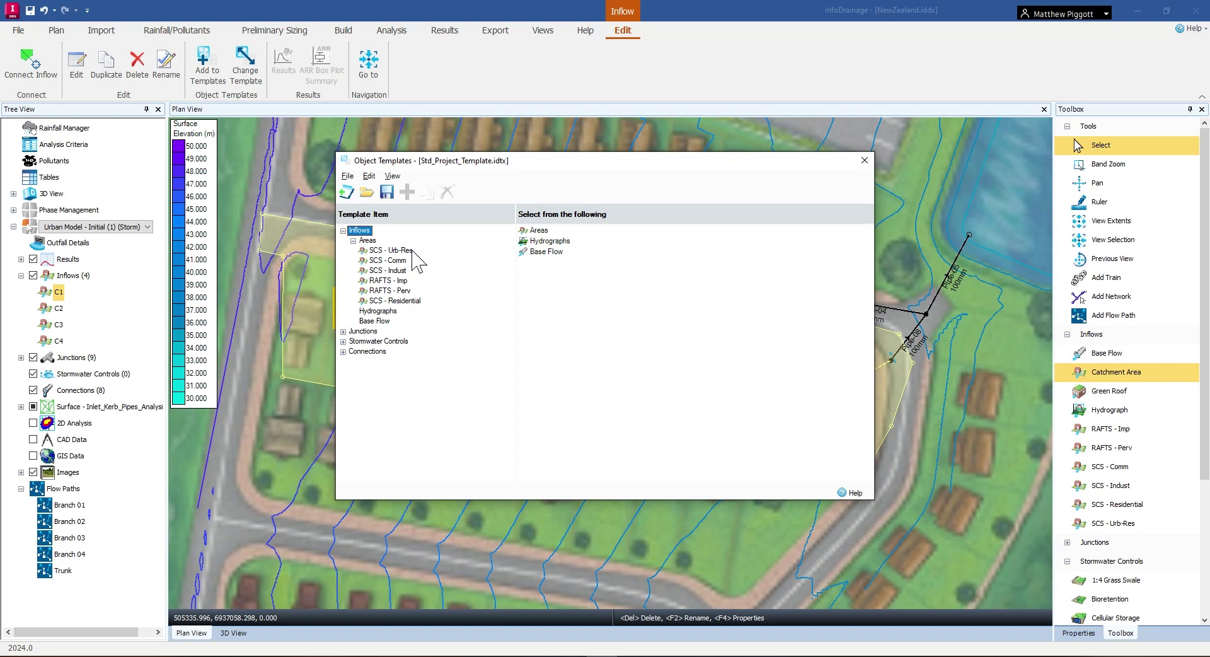
left_click(397, 250)
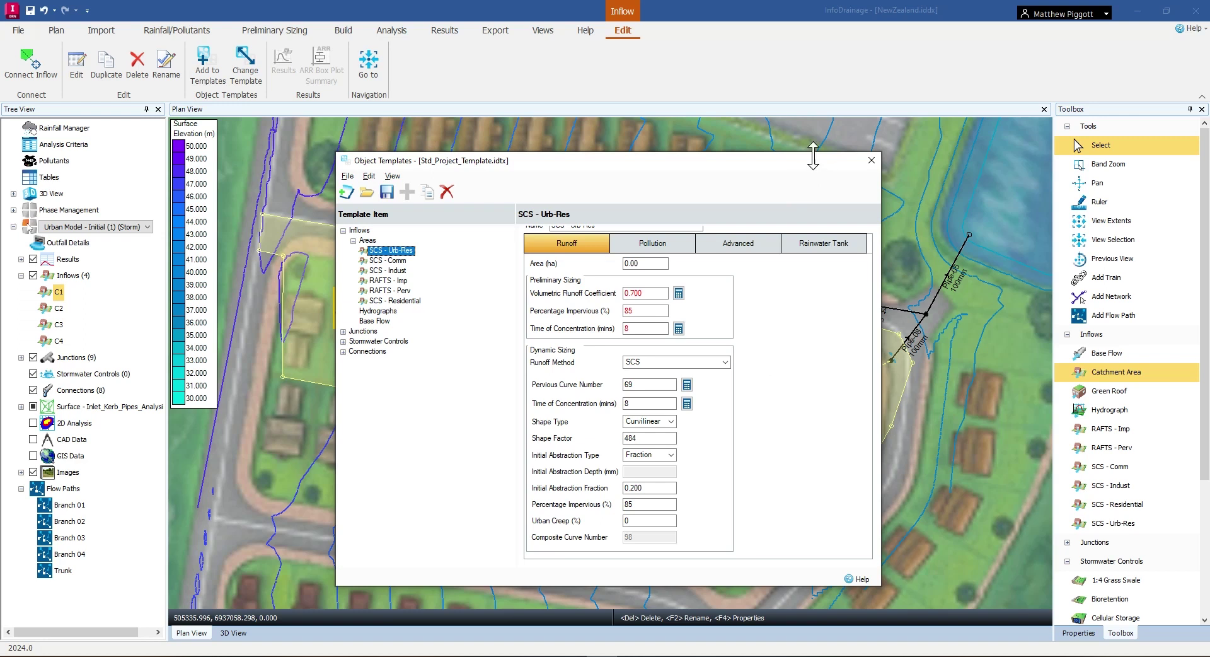
left_click_drag(813, 156, 813, 149)
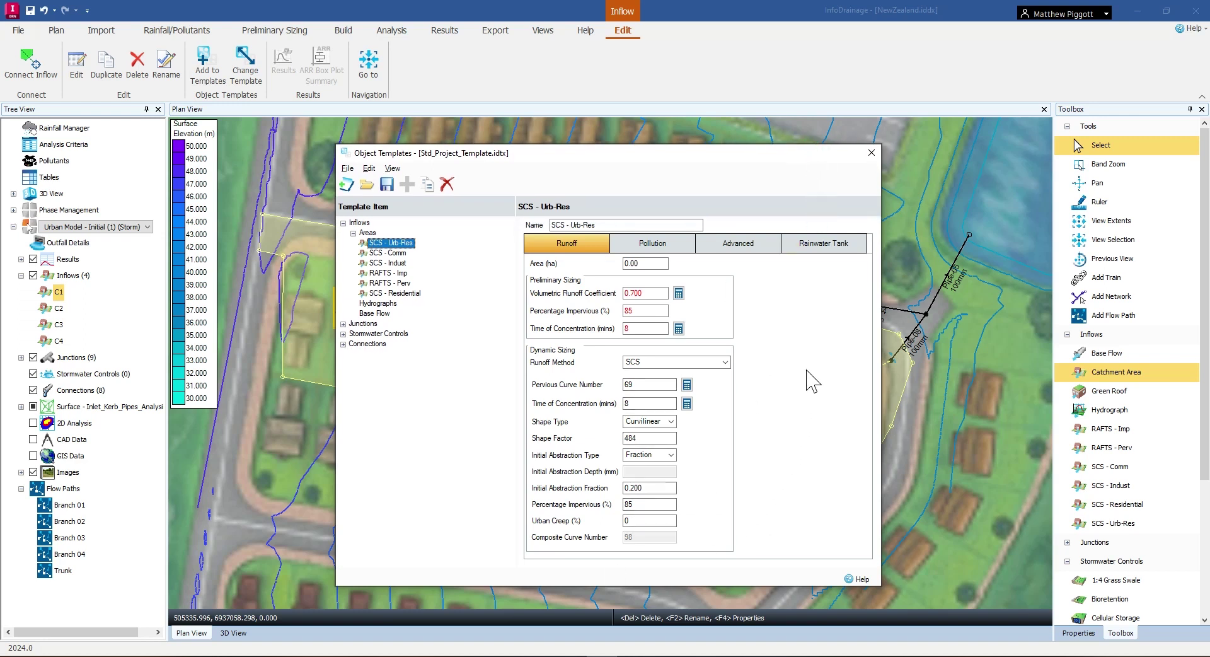
Select all catchments C1–C4 under Inflows and change their template to SCS - Residential
left_click(871, 153)
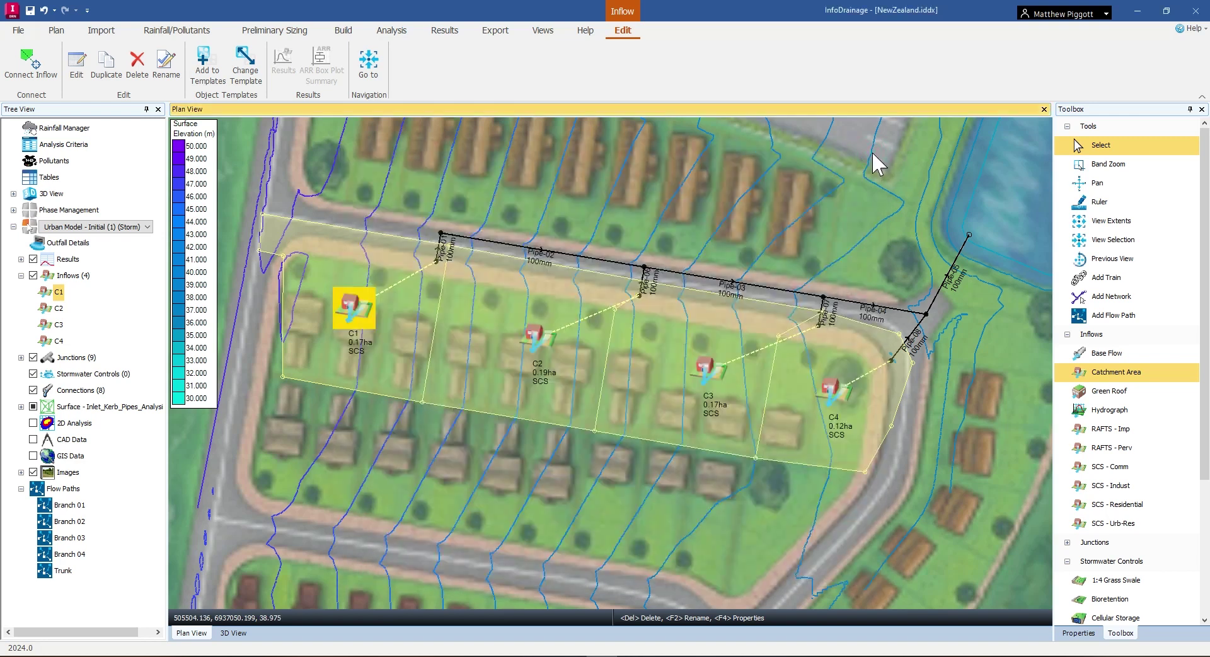
scroll(860, 161, "down", 1)
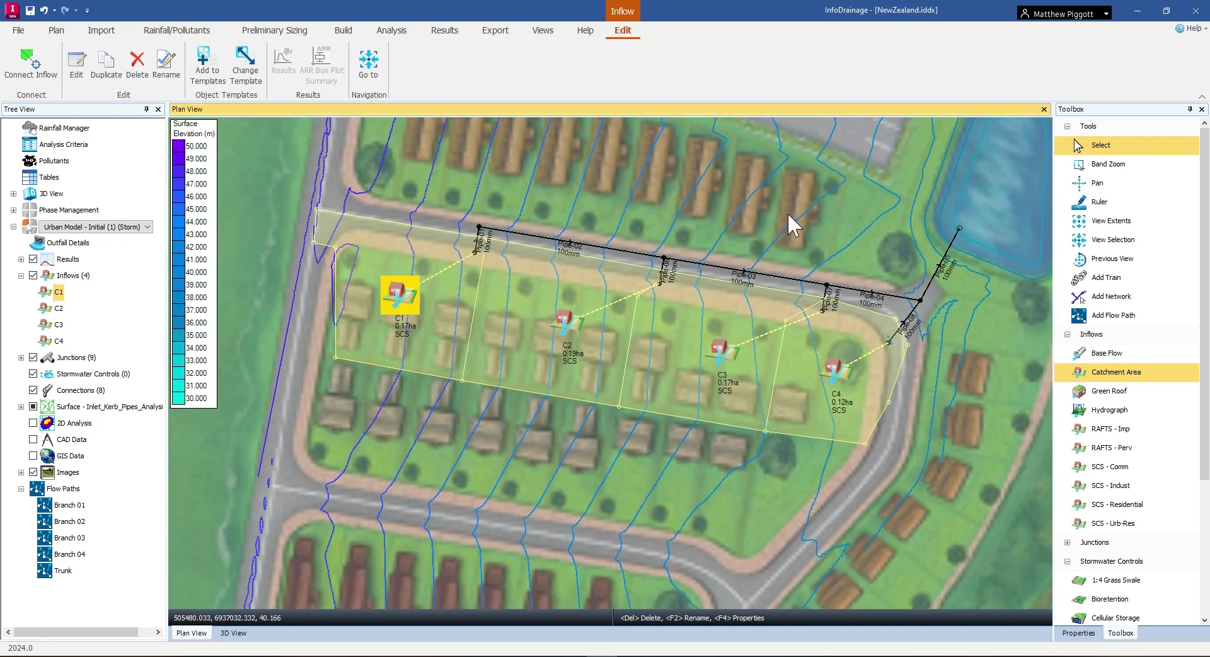
left_click(70, 276)
right_click(74, 278)
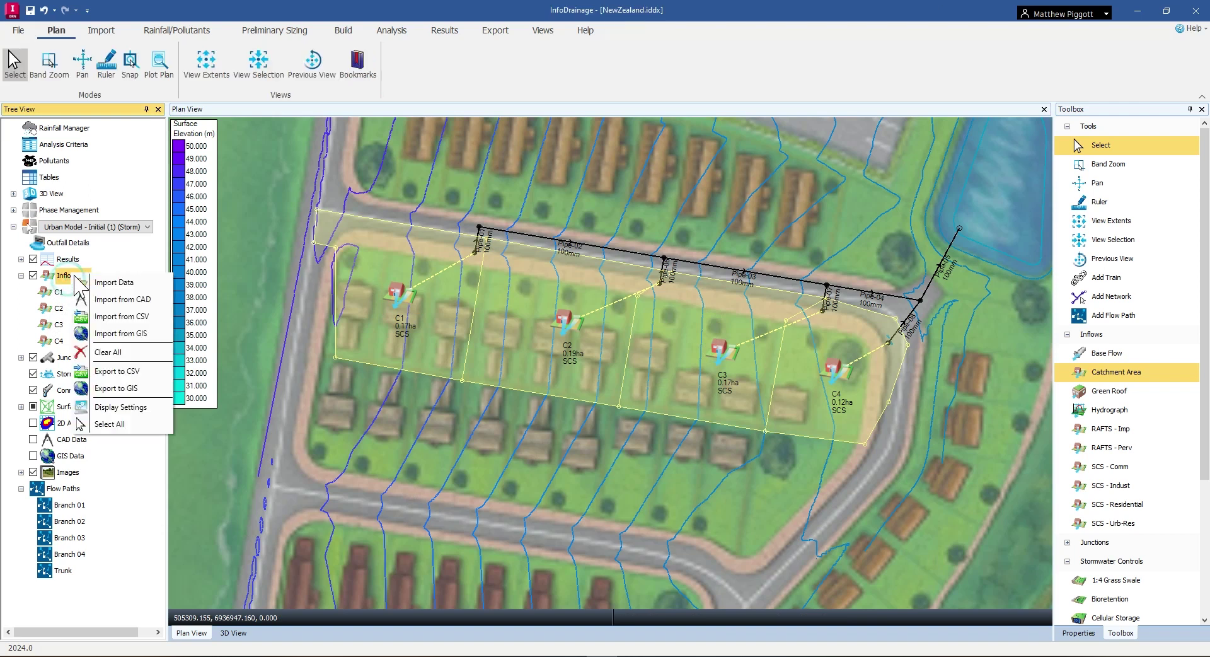
left_click(126, 424)
right_click(396, 298)
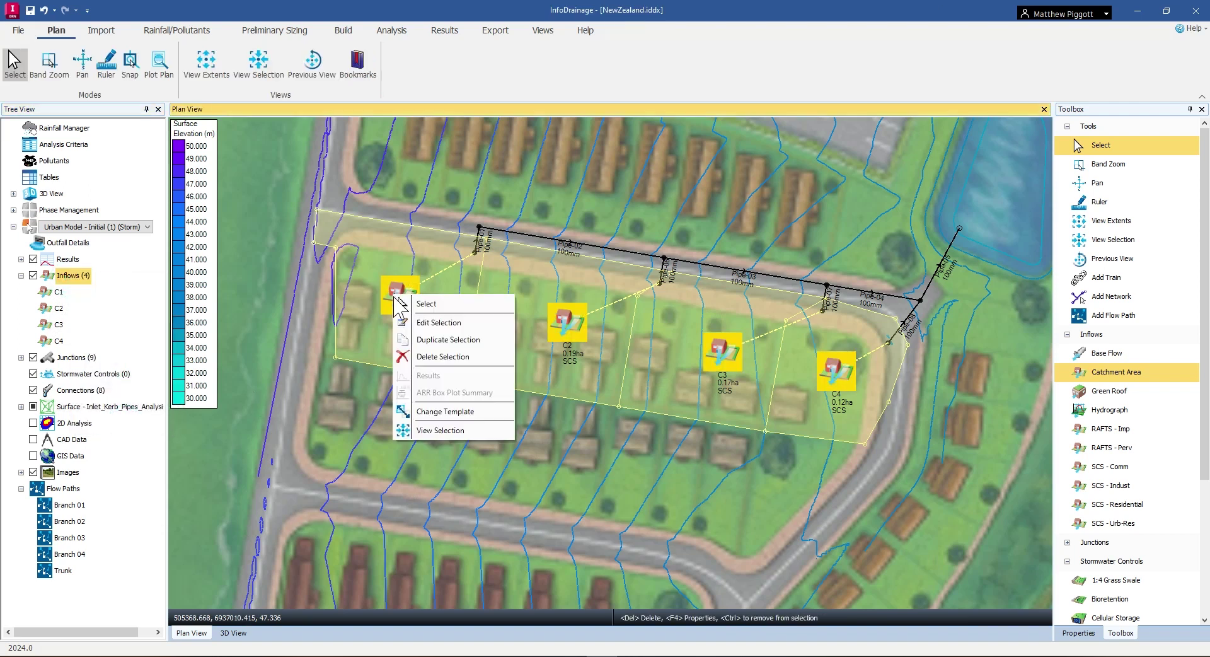
left_click(466, 411)
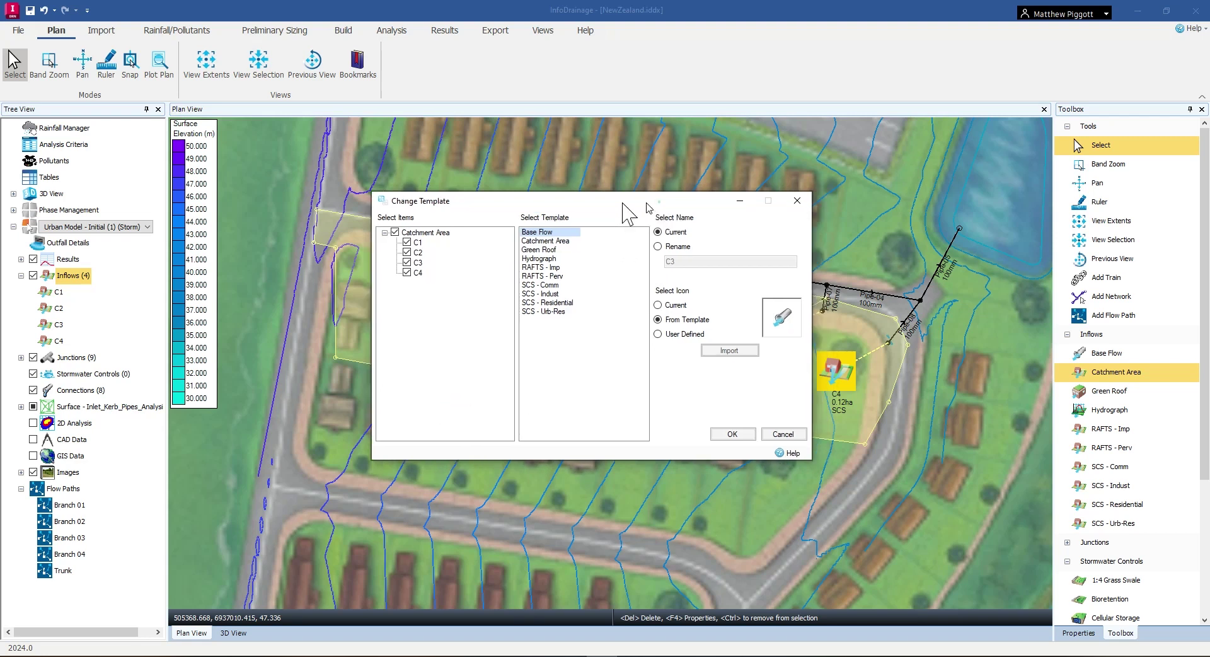
left_click_drag(622, 203, 498, 140)
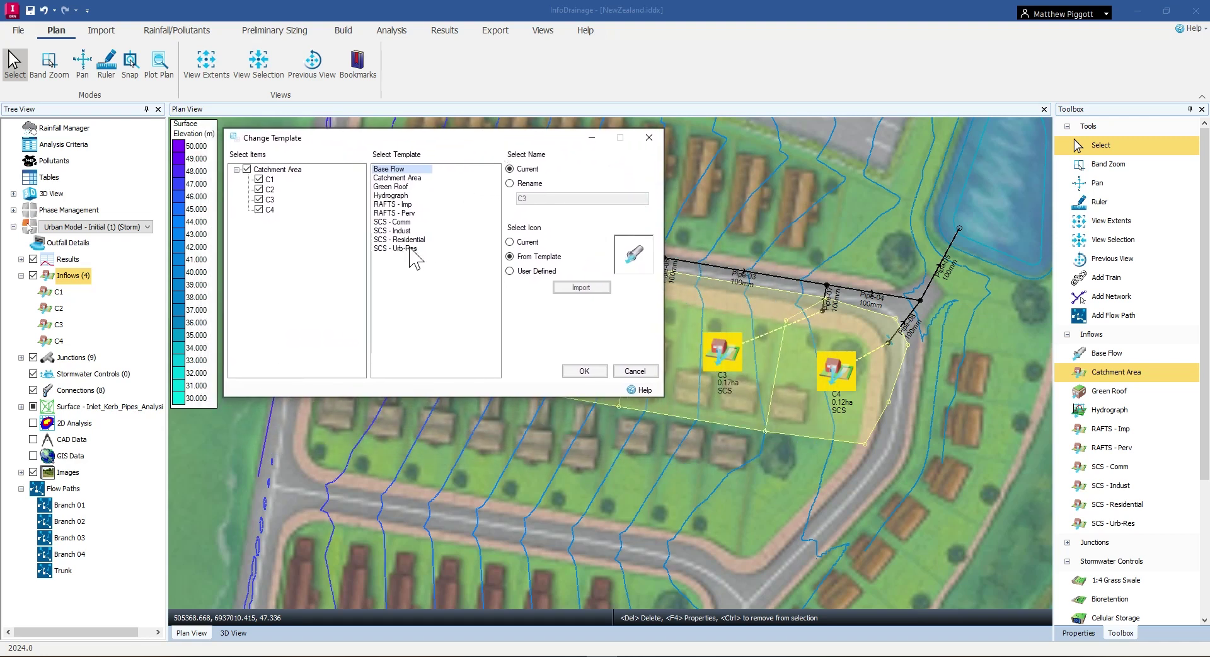
left_click(409, 240)
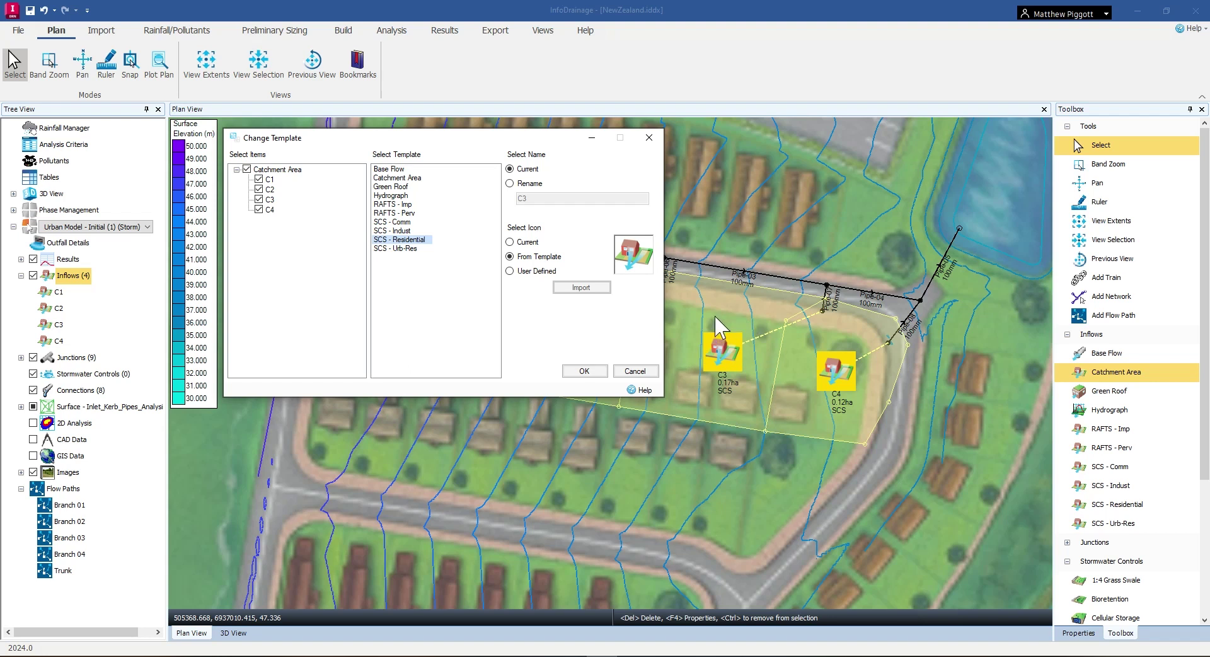
left_click(649, 137)
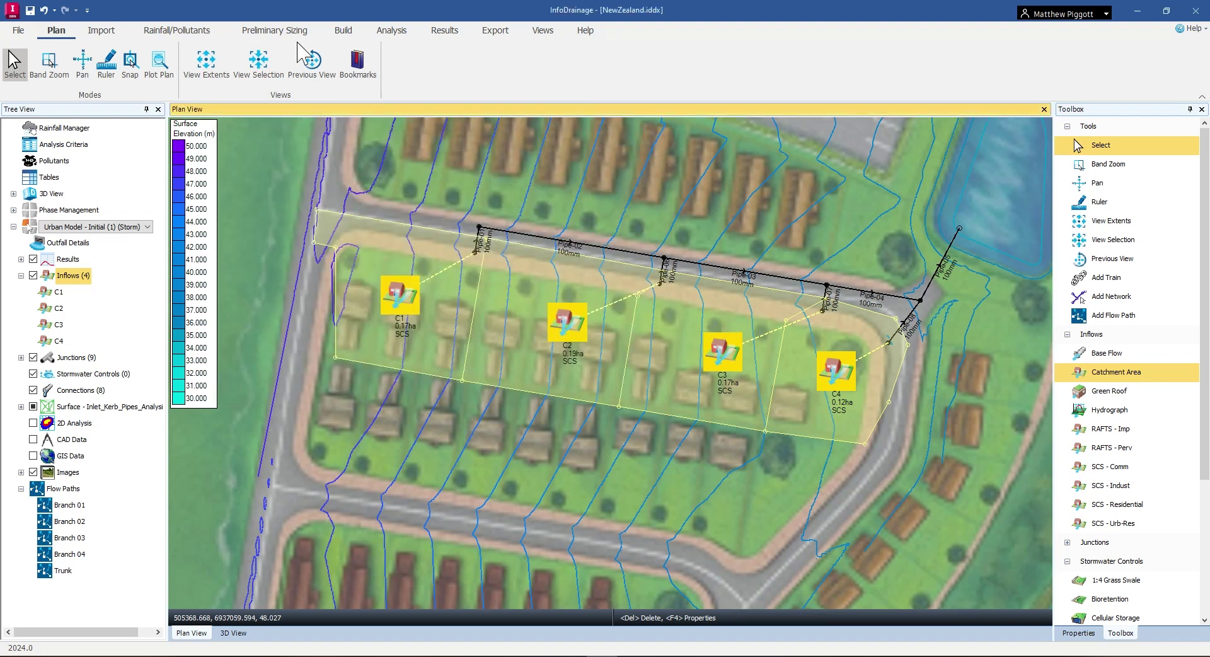
In Network Design Criteria, choose HIRDS v4 - Template (1) as the stored rainfall and view Design Options
left_click(277, 30)
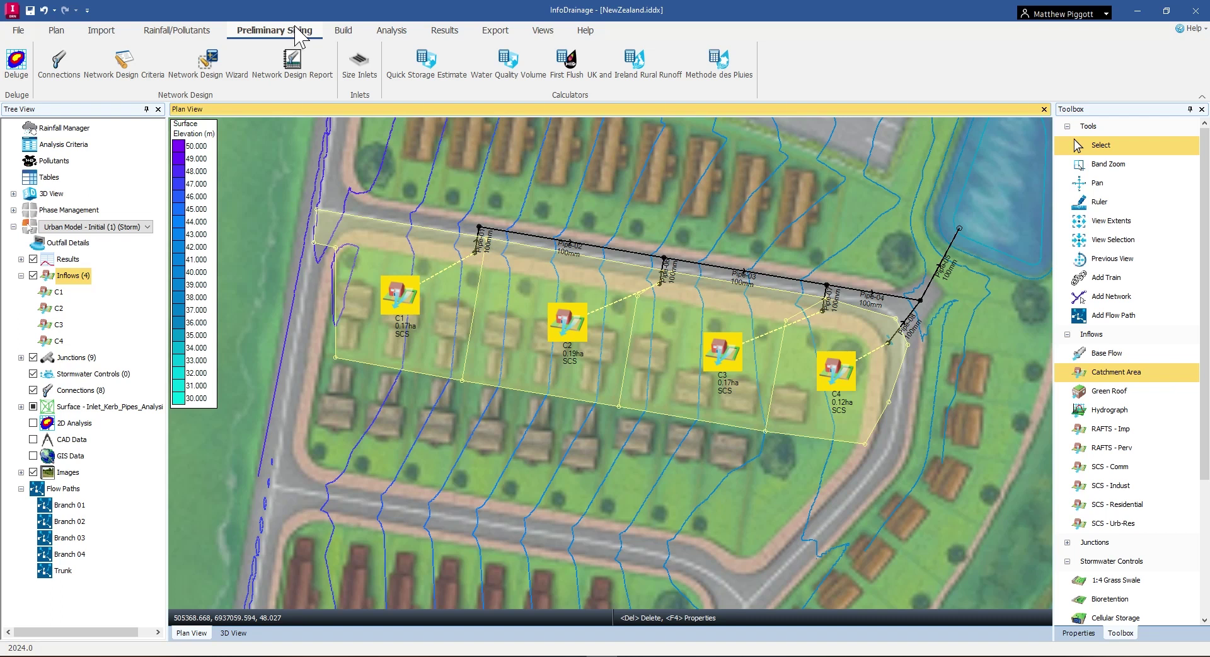
left_click(146, 67)
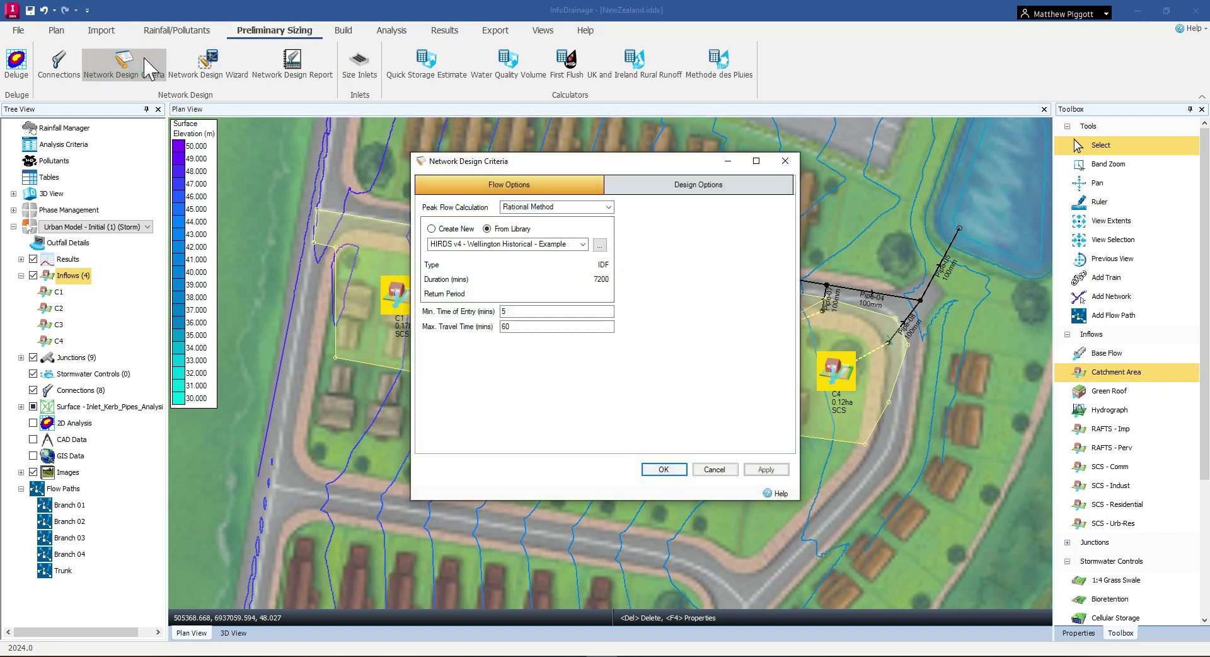
left_click(583, 244)
left_click(503, 284)
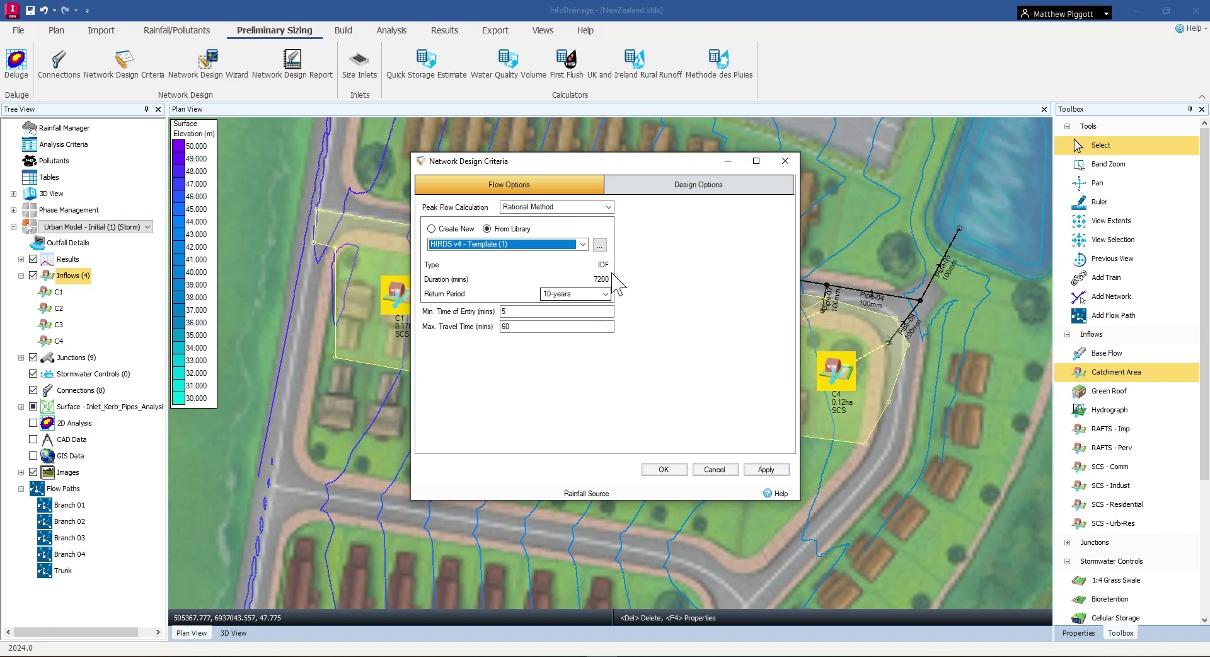
left_click(729, 184)
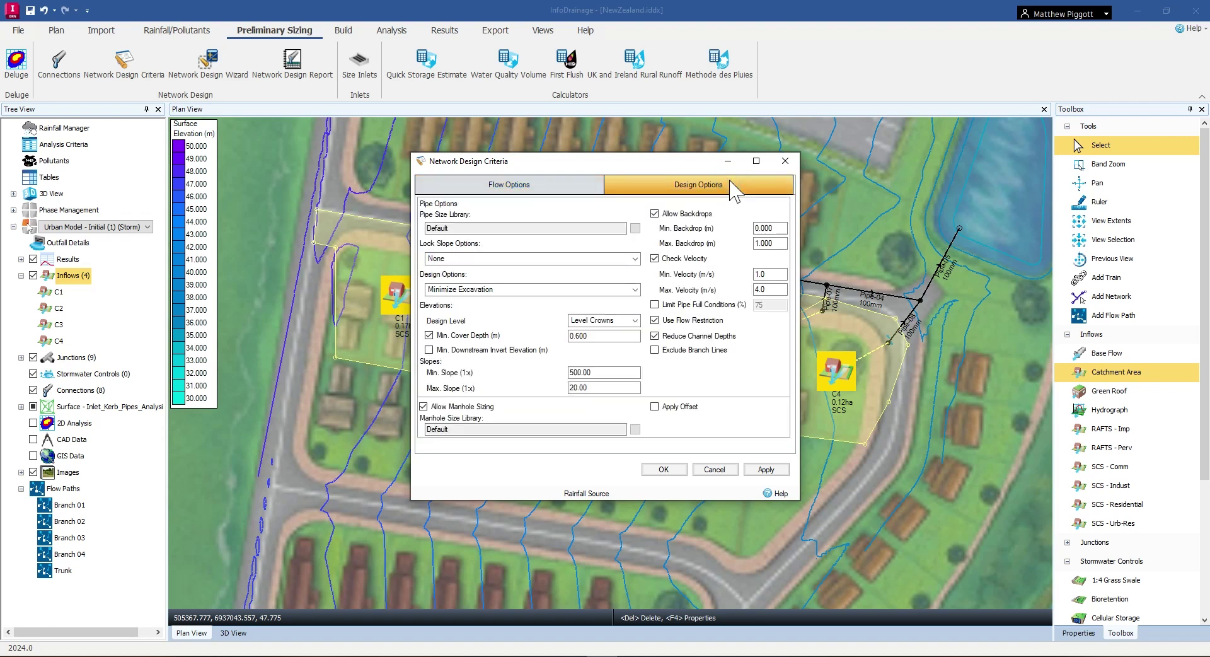
left_click_drag(701, 161, 694, 151)
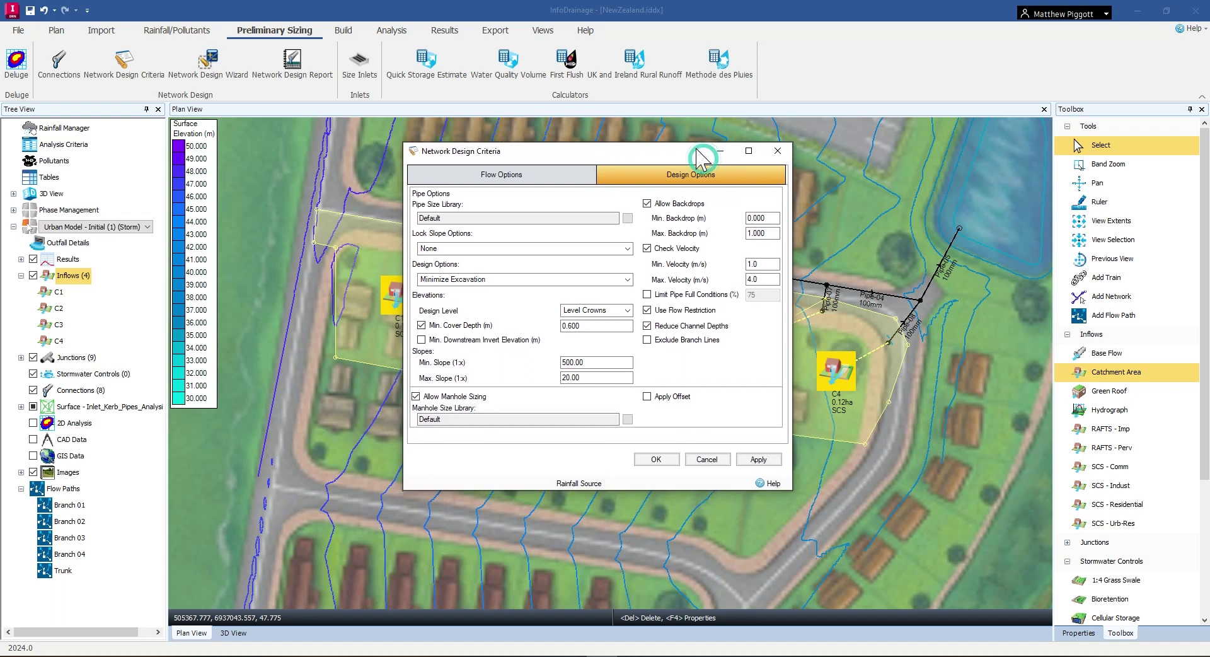
Set the pipe size library to 300 and 375 mm diameters and apply the design criteria
left_click(629, 217)
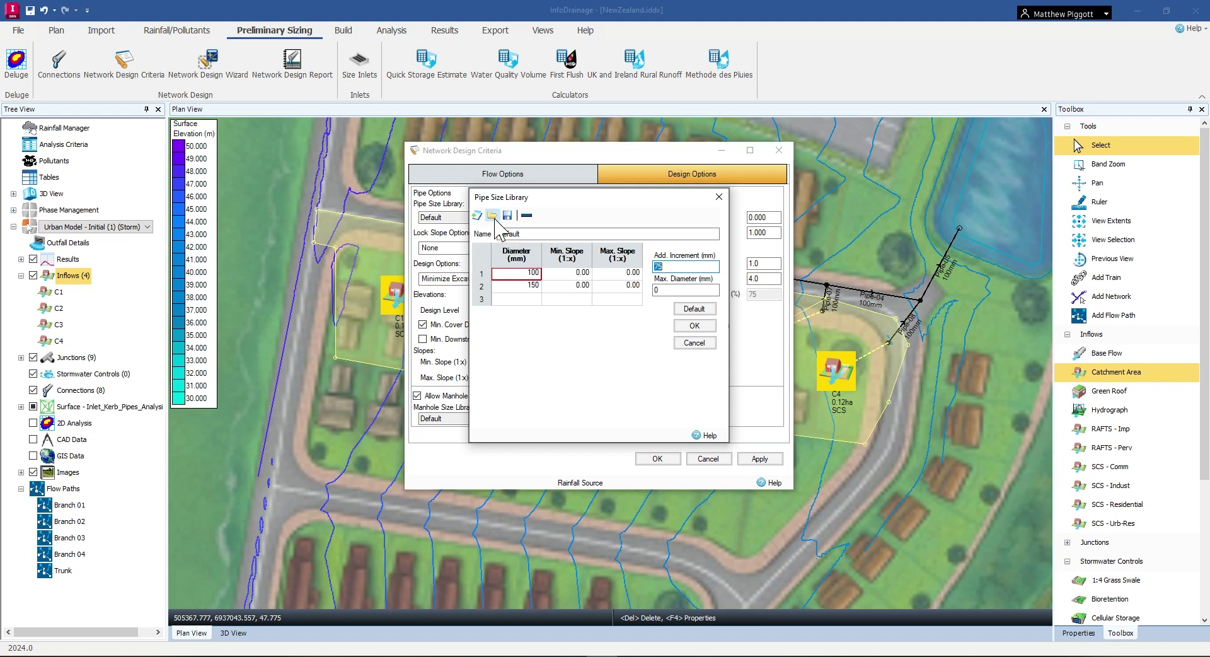
left_click(530, 285)
type("3")
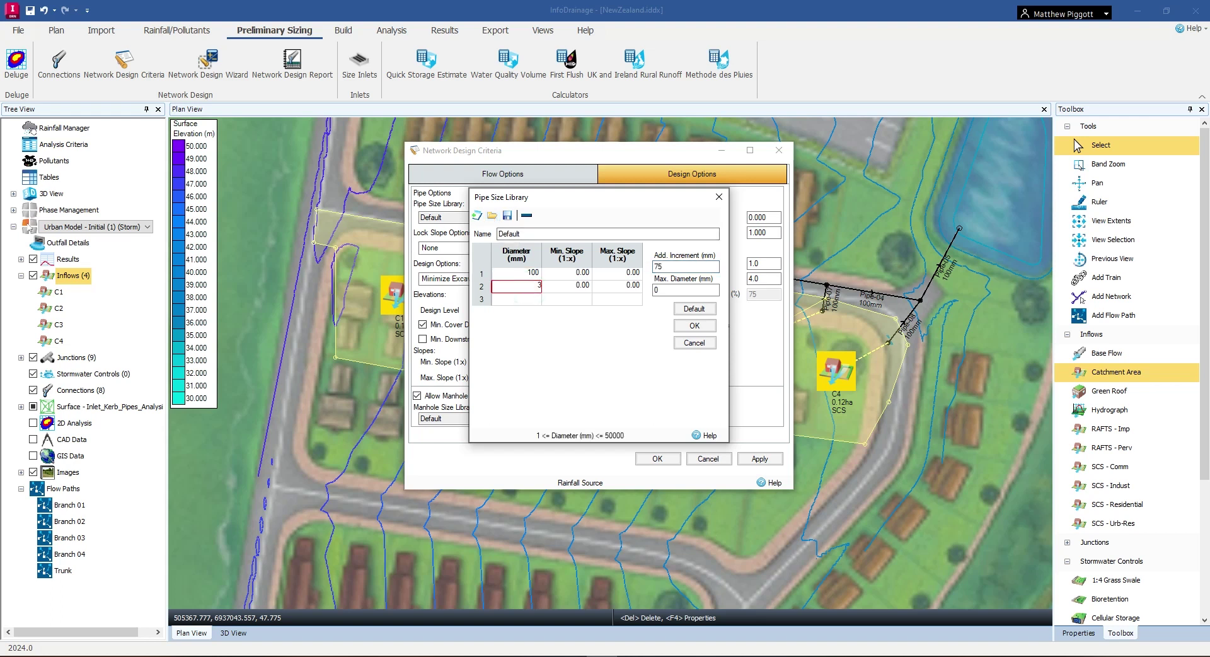
key("Up")
key("Return")
type("375")
left_click(694, 325)
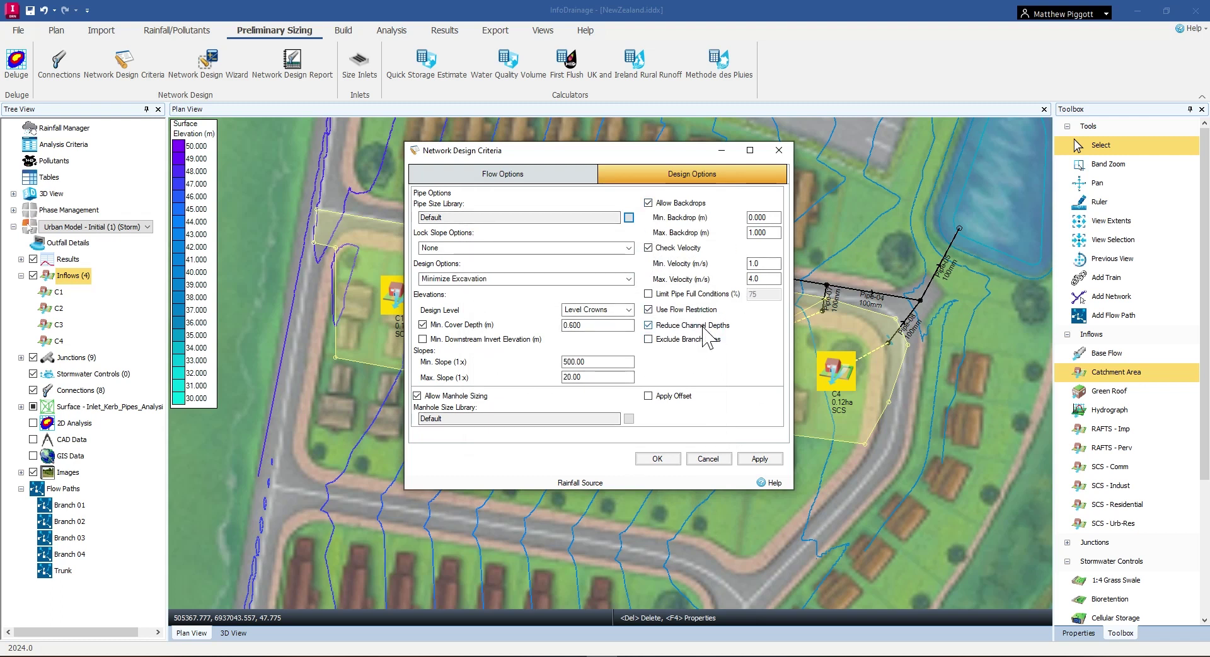
left_click(750, 458)
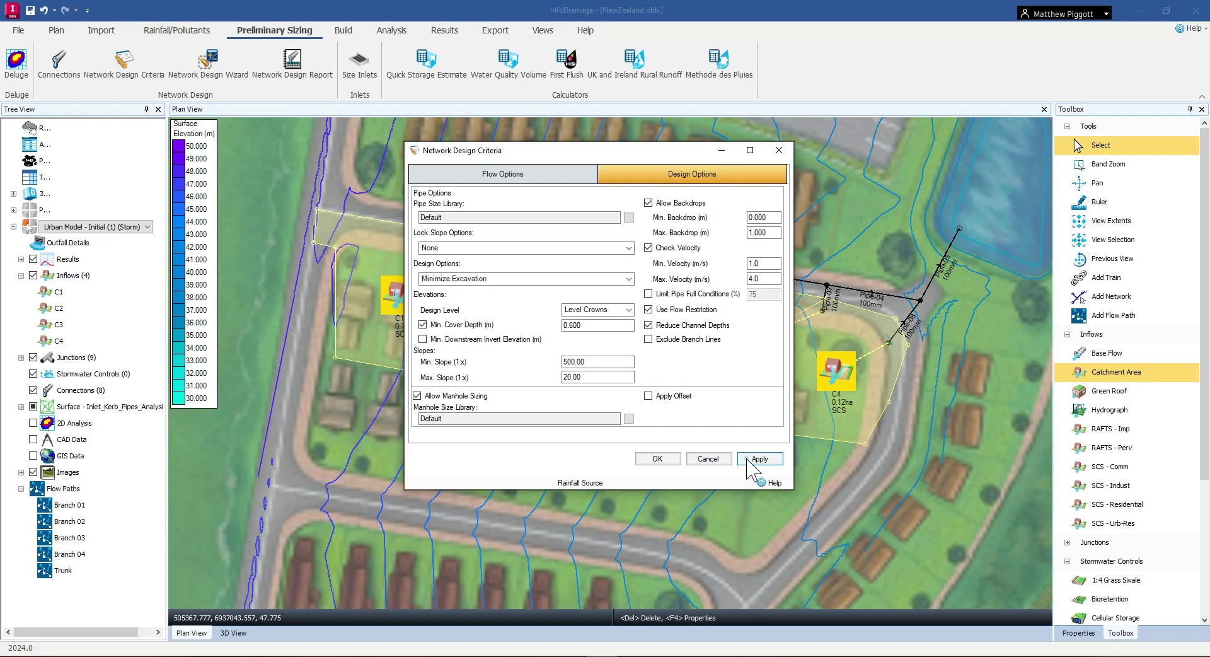
left_click(669, 468)
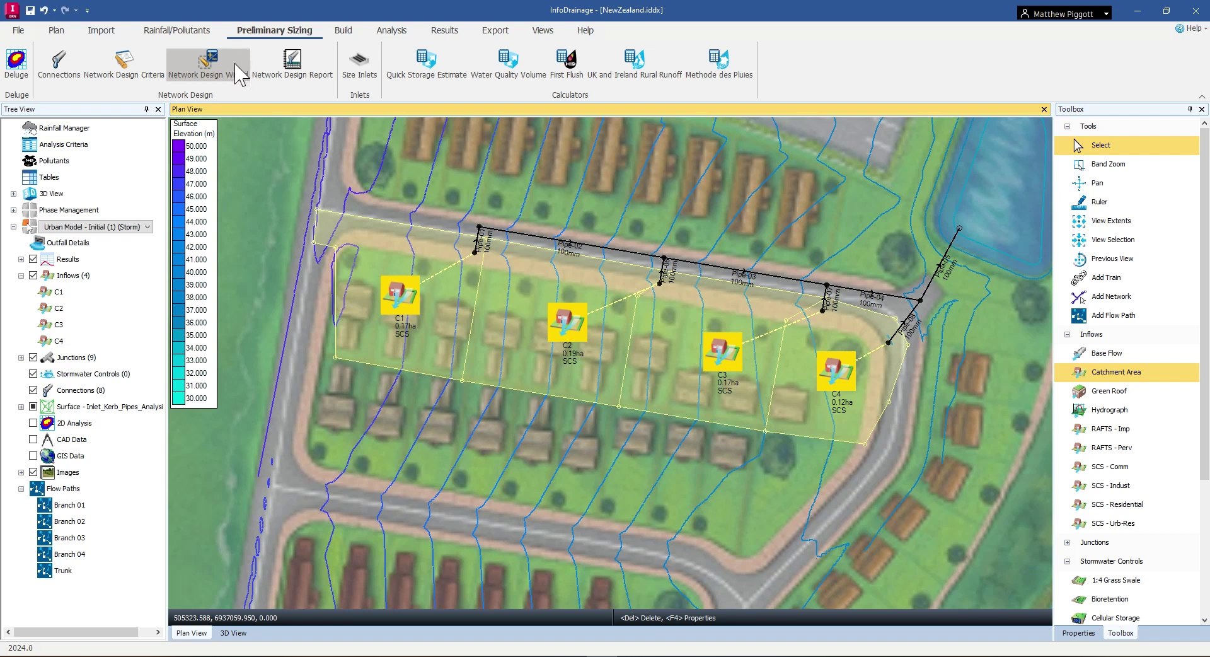
left_click(66, 572)
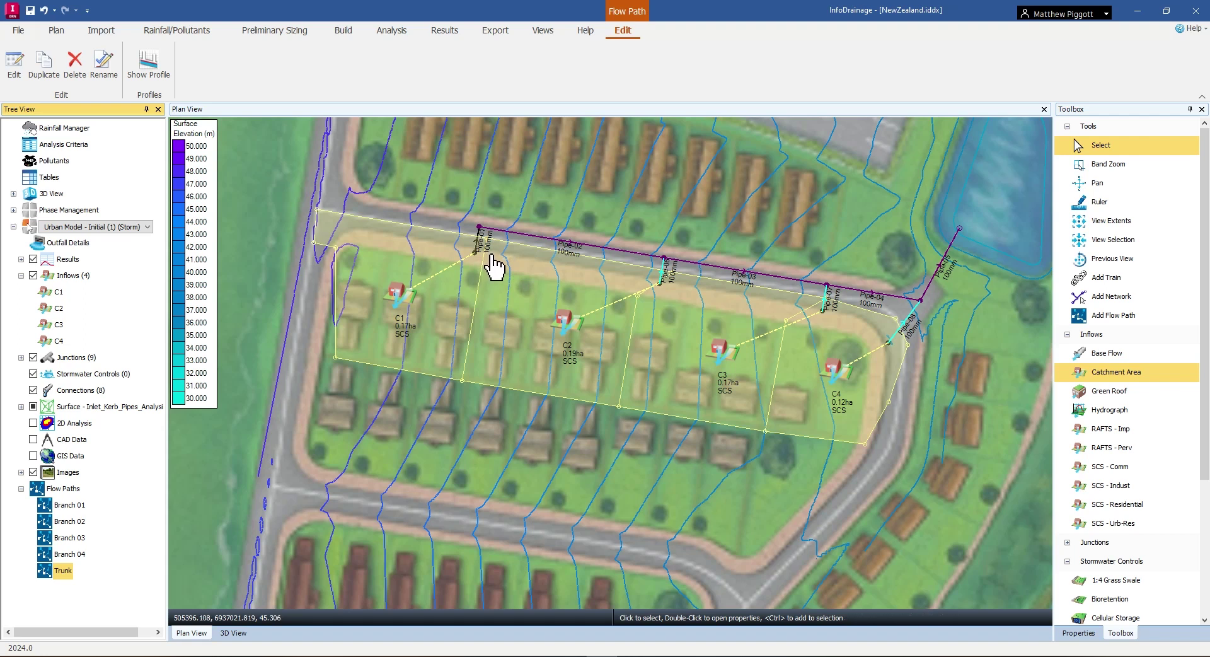
right_click(66, 576)
left_click(101, 561)
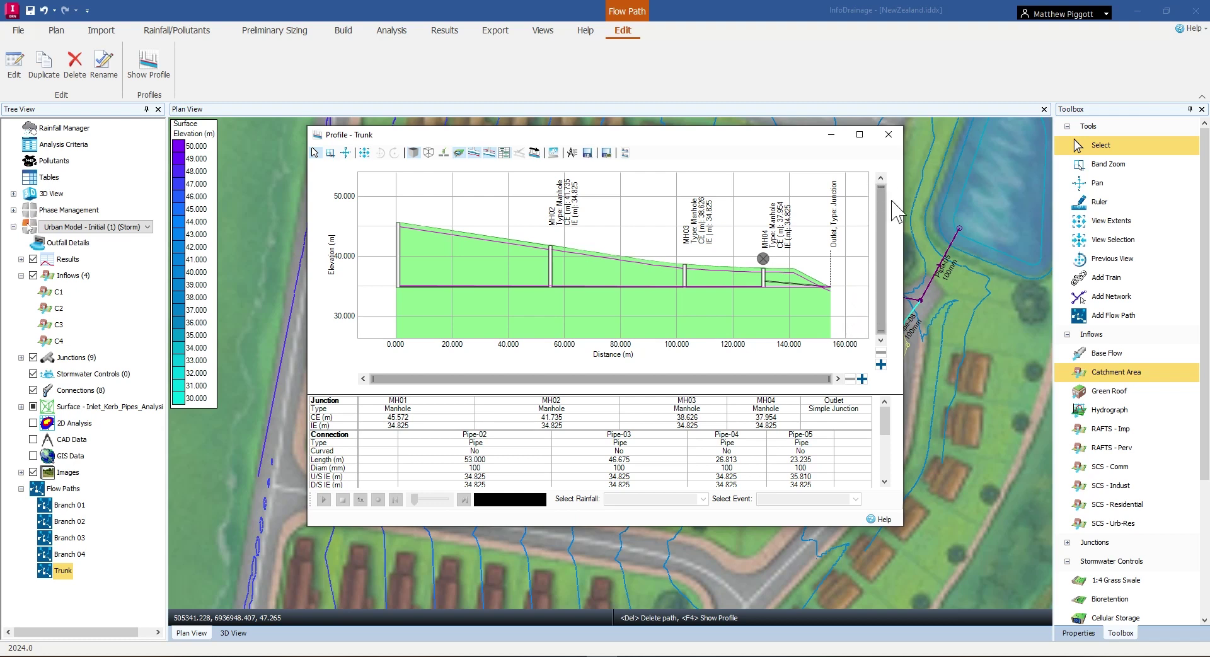
left_click(895, 139)
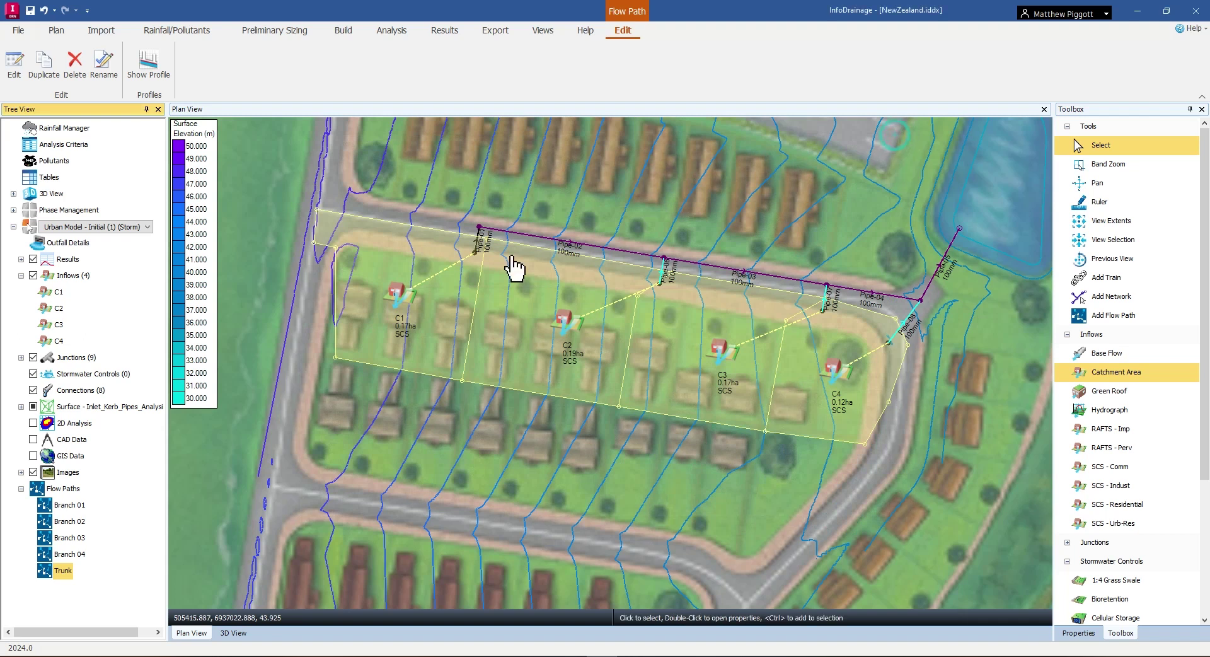
Run the Network Design Wizard on Trunk with default criteria, resizing its pipes to 300 mm
left_click(271, 31)
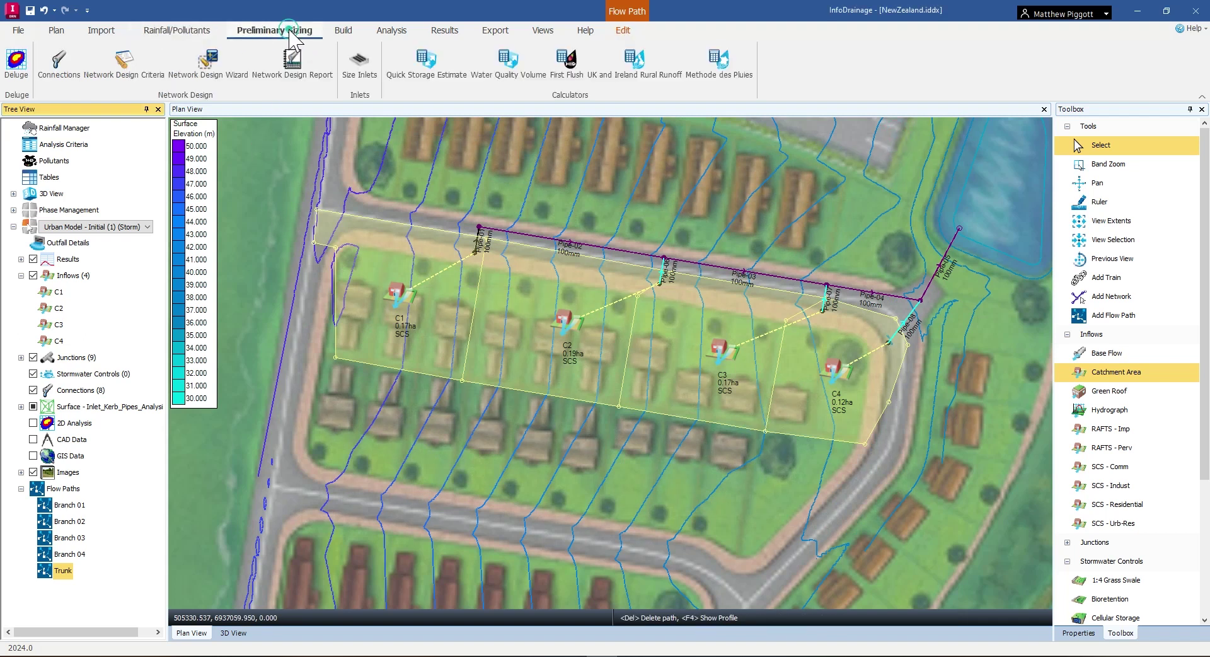
left_click(237, 62)
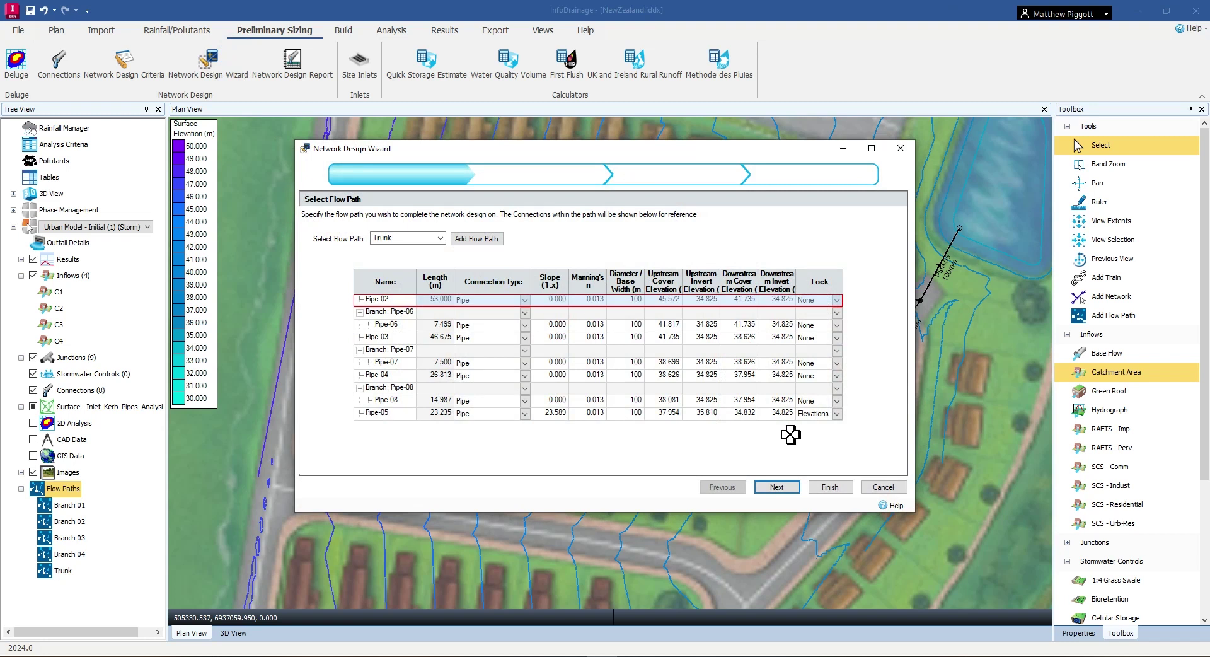
left_click(777, 487)
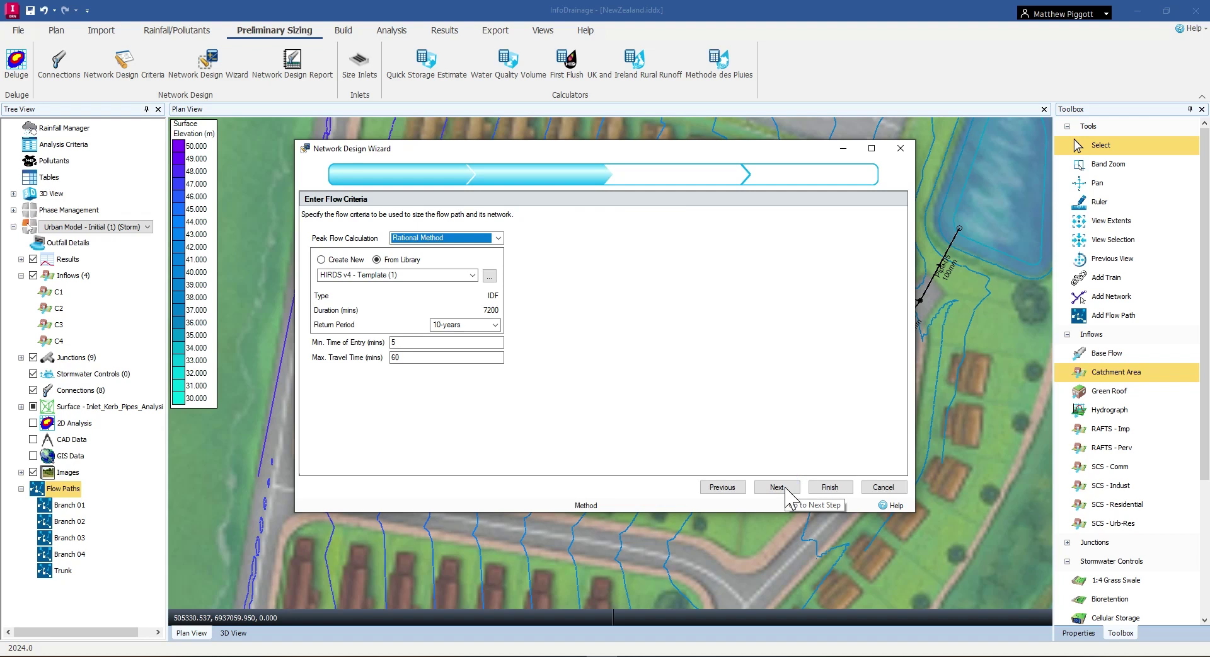
left_click(788, 487)
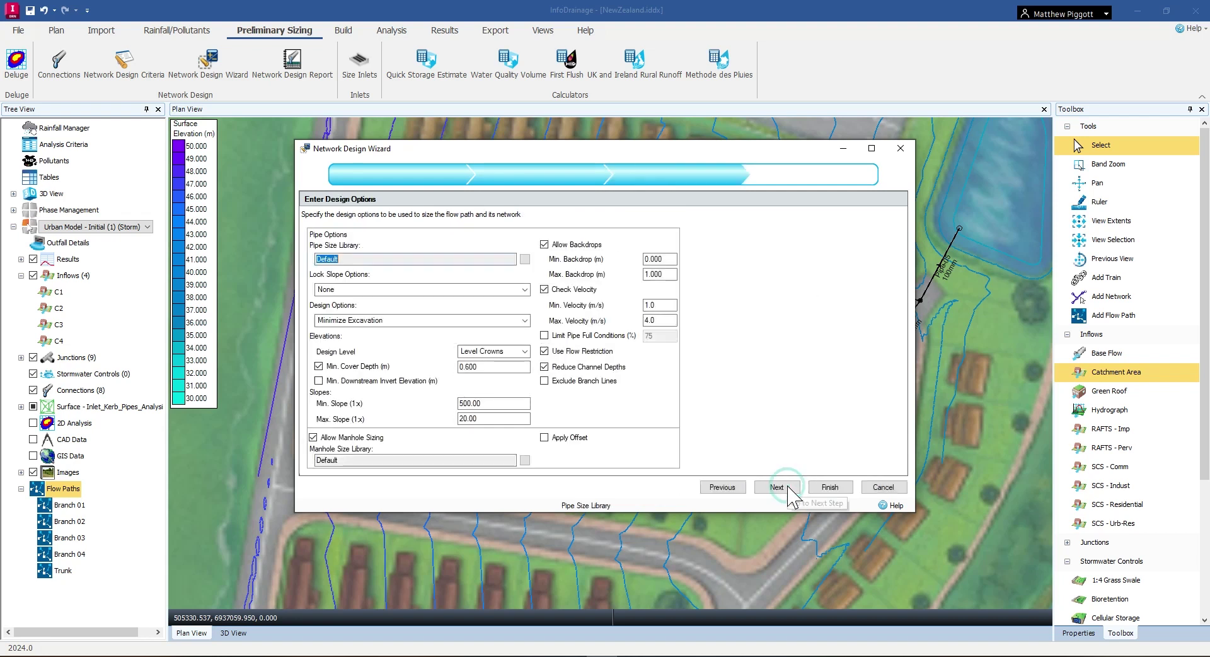
left_click(788, 487)
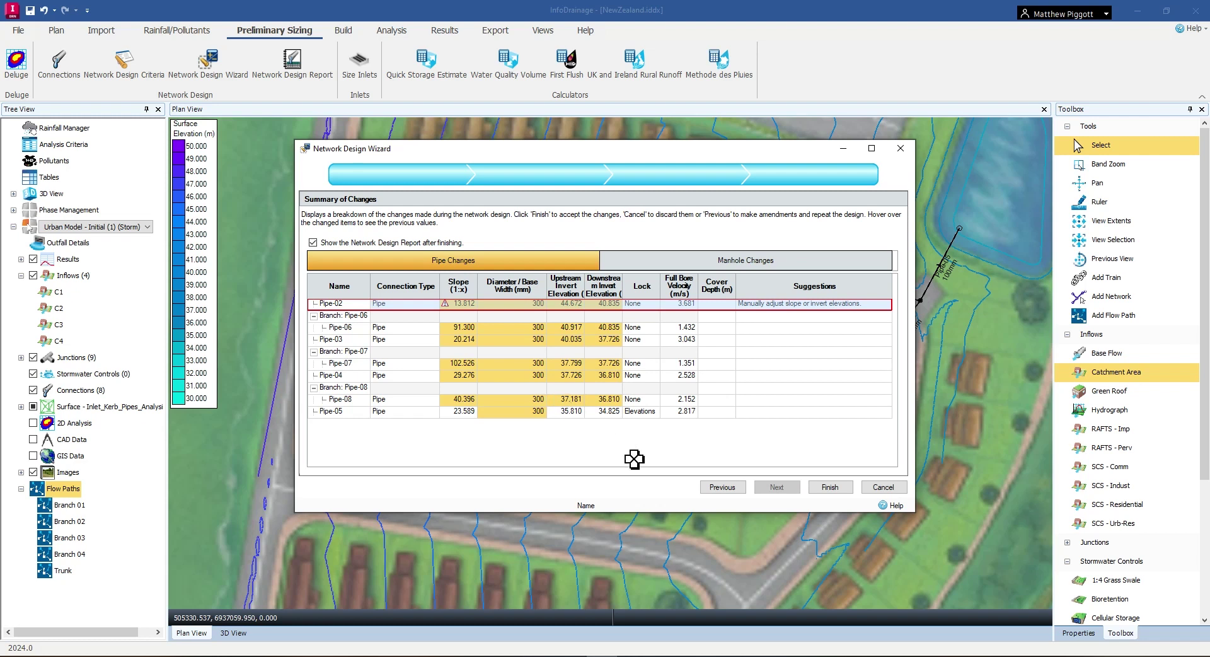
left_click(844, 490)
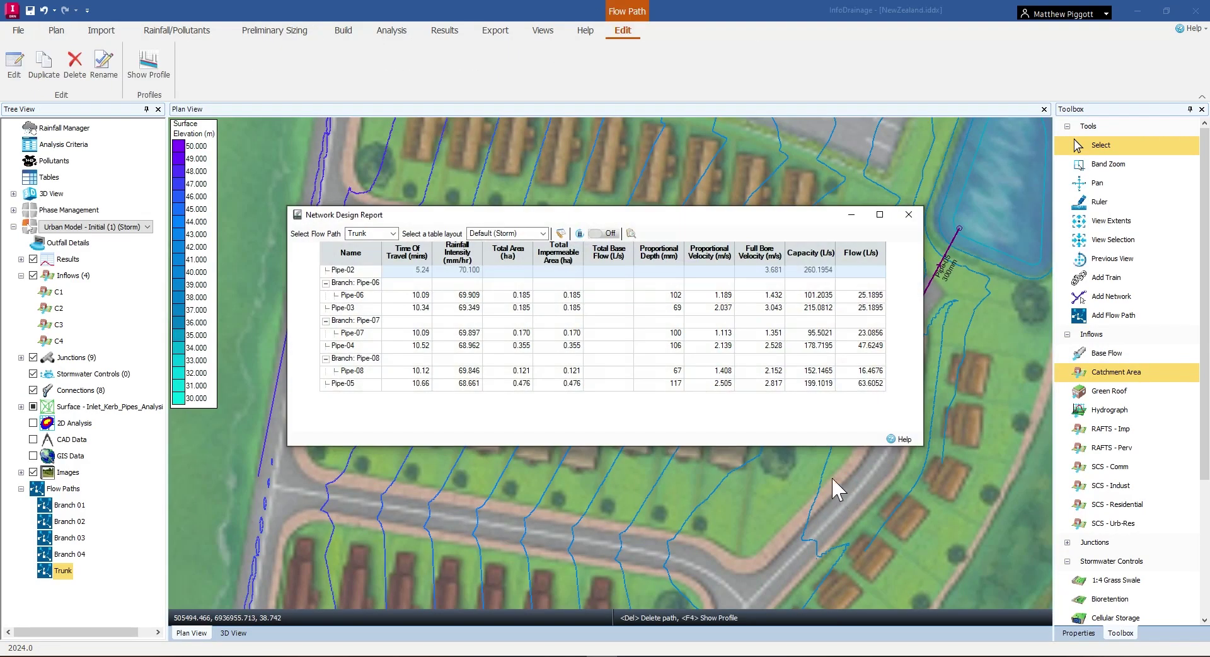
Move the design report aside and show an enlarged Trunk long-section with the 300 mm pipes
left_click_drag(783, 217, 772, 160)
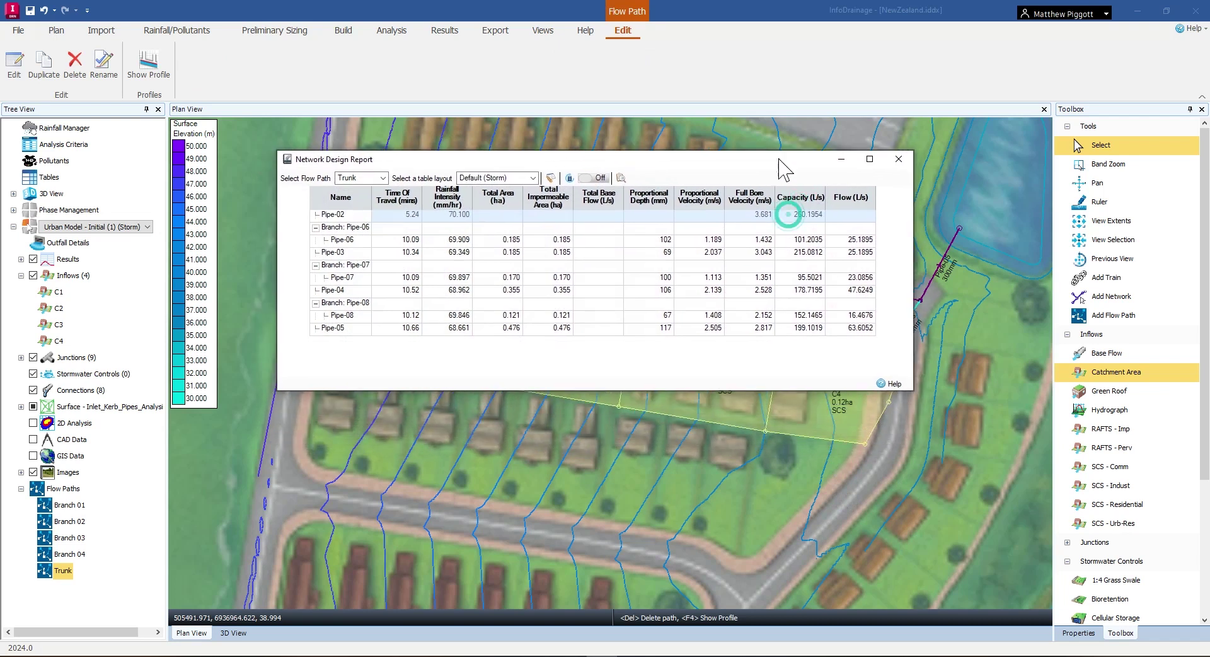
left_click(150, 65)
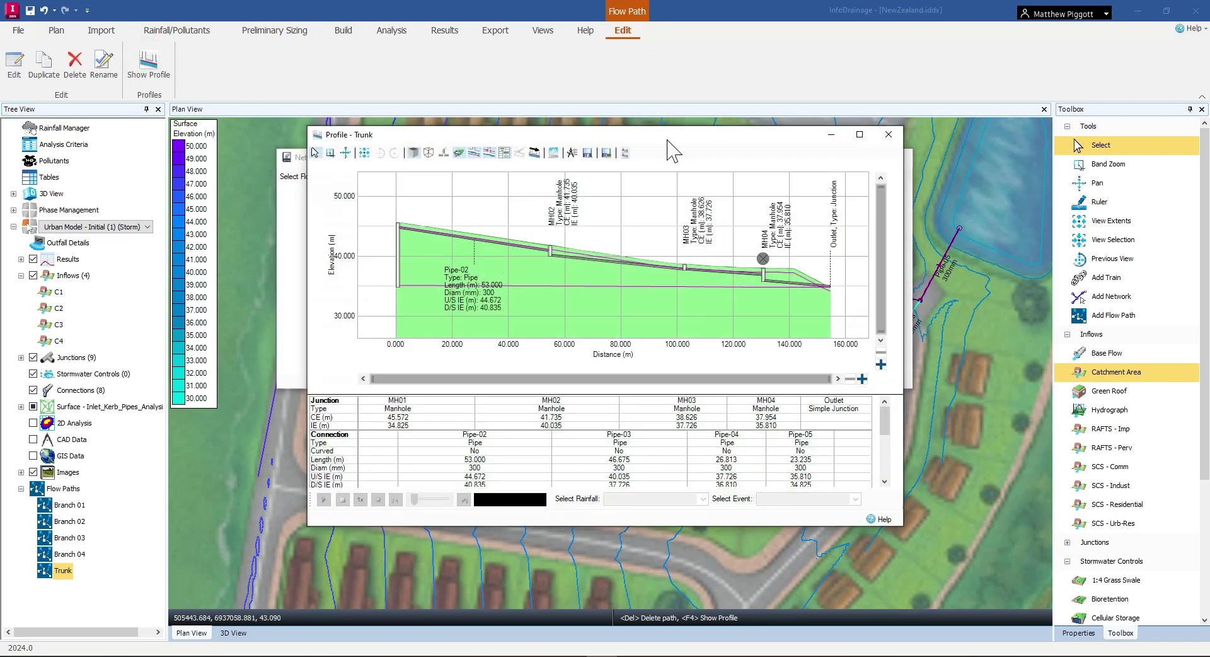
left_click_drag(676, 131, 578, 116)
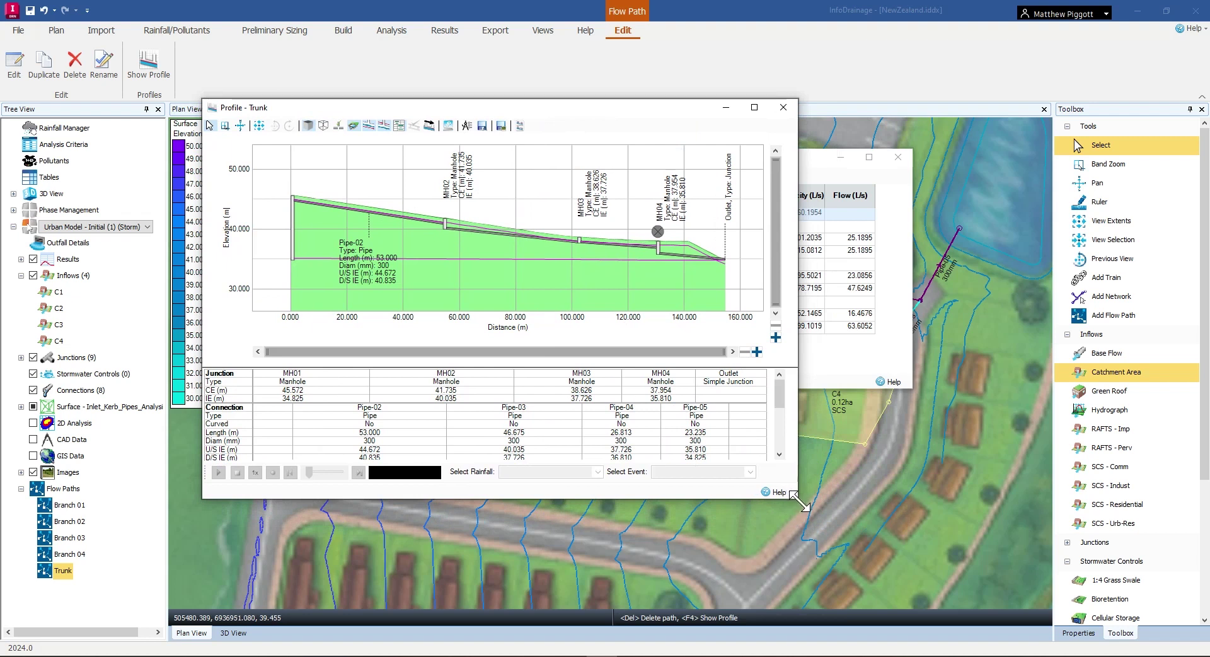
left_click_drag(798, 498, 1038, 598)
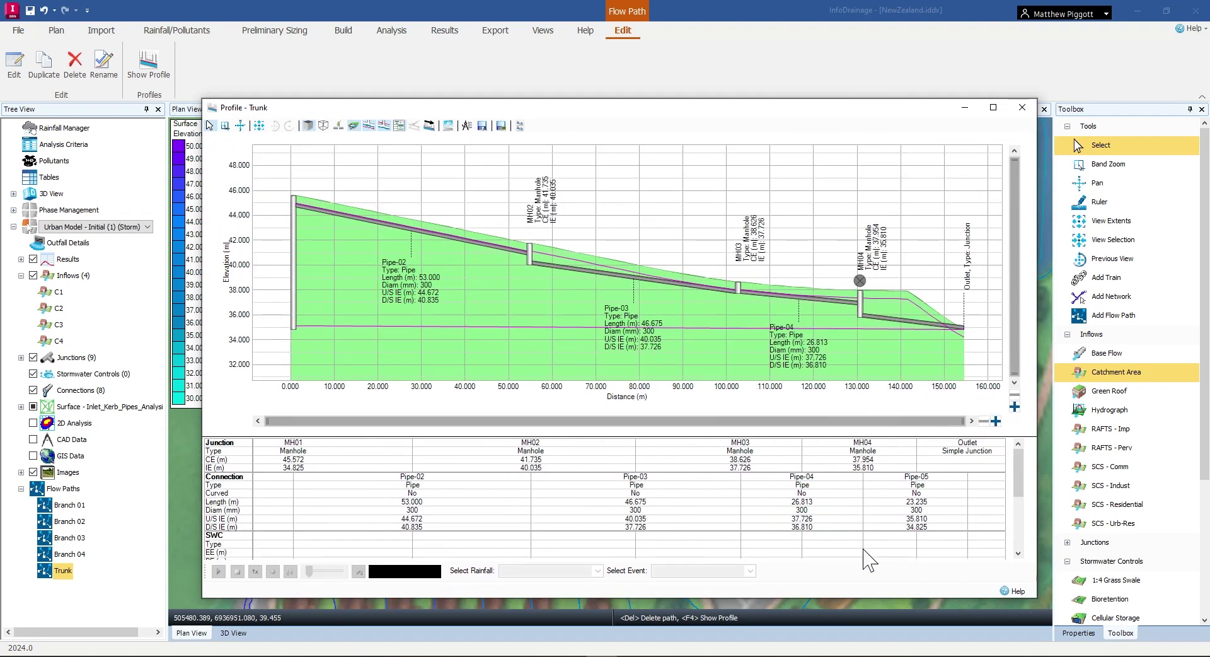
left_click(268, 32)
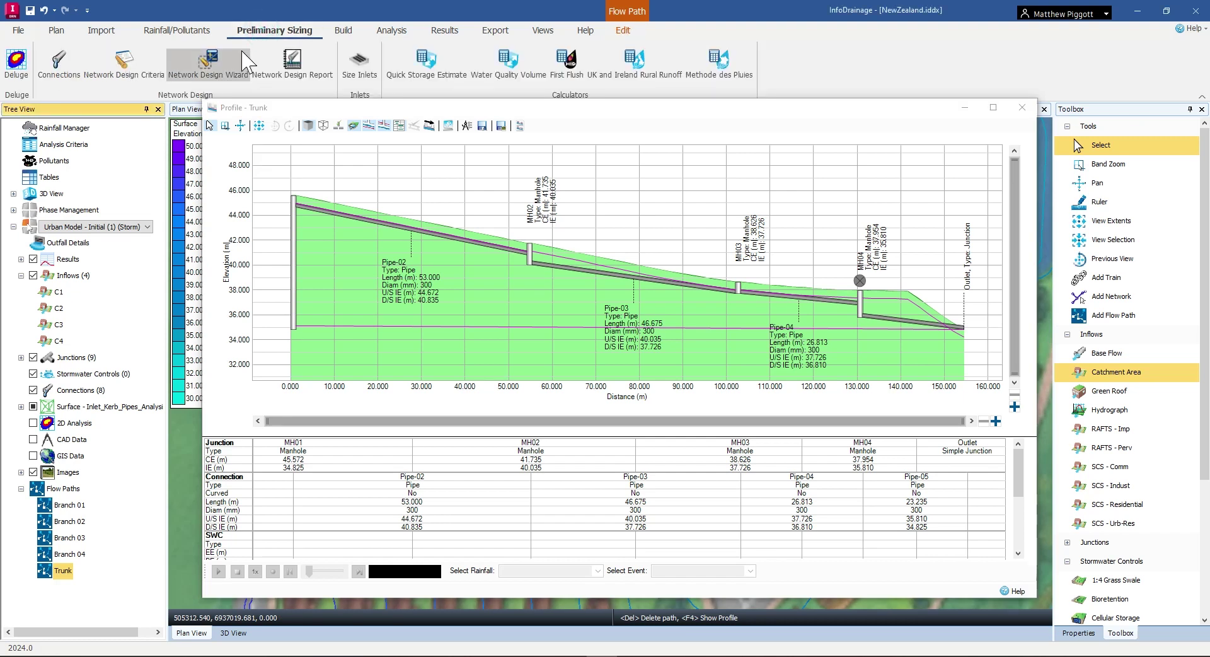
left_click(244, 66)
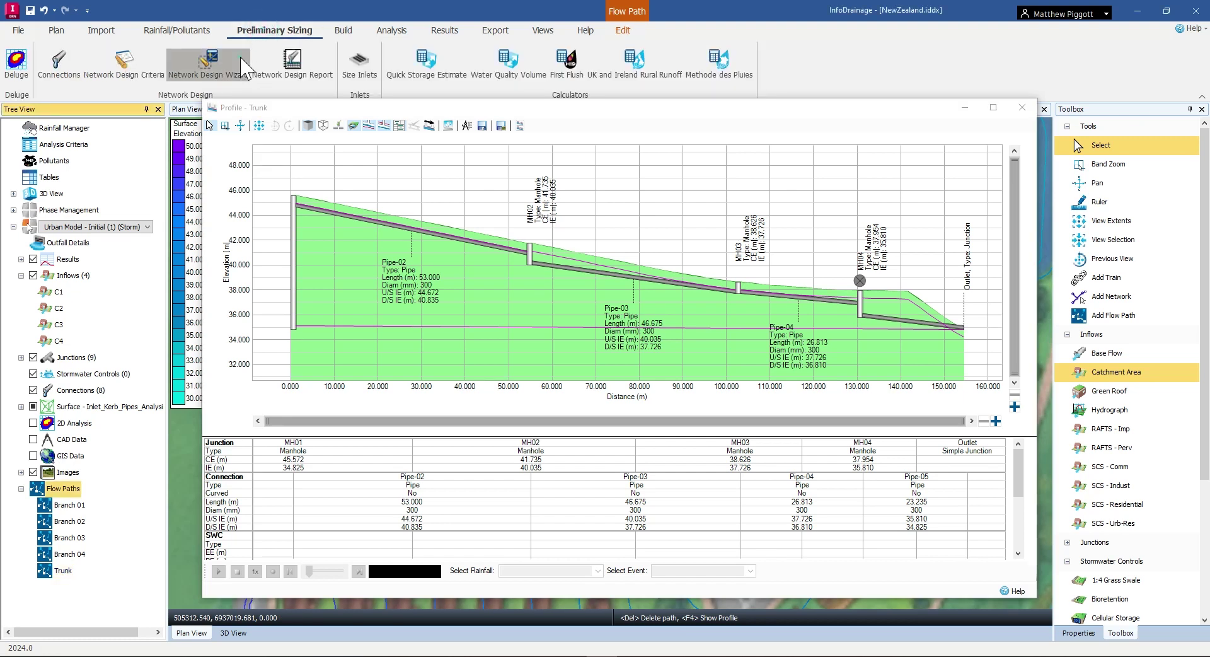
Design the Branch 01 flow path, accepting Pipe-01 resized to 300 mm
left_click(416, 238)
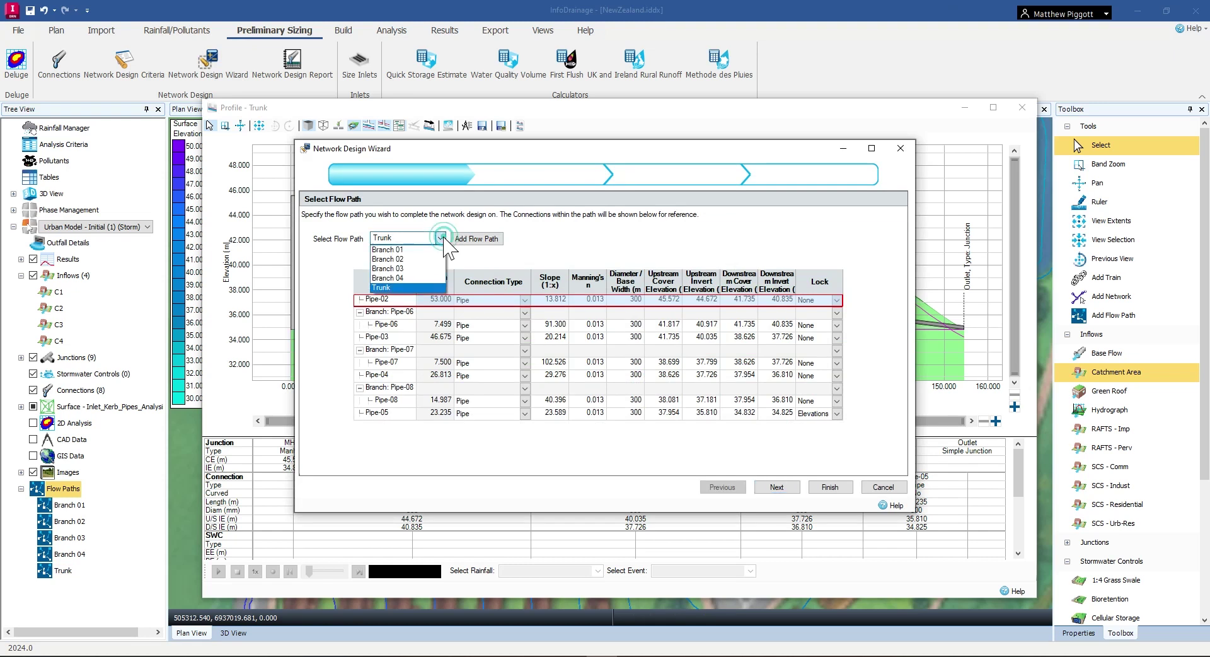
left_click(405, 250)
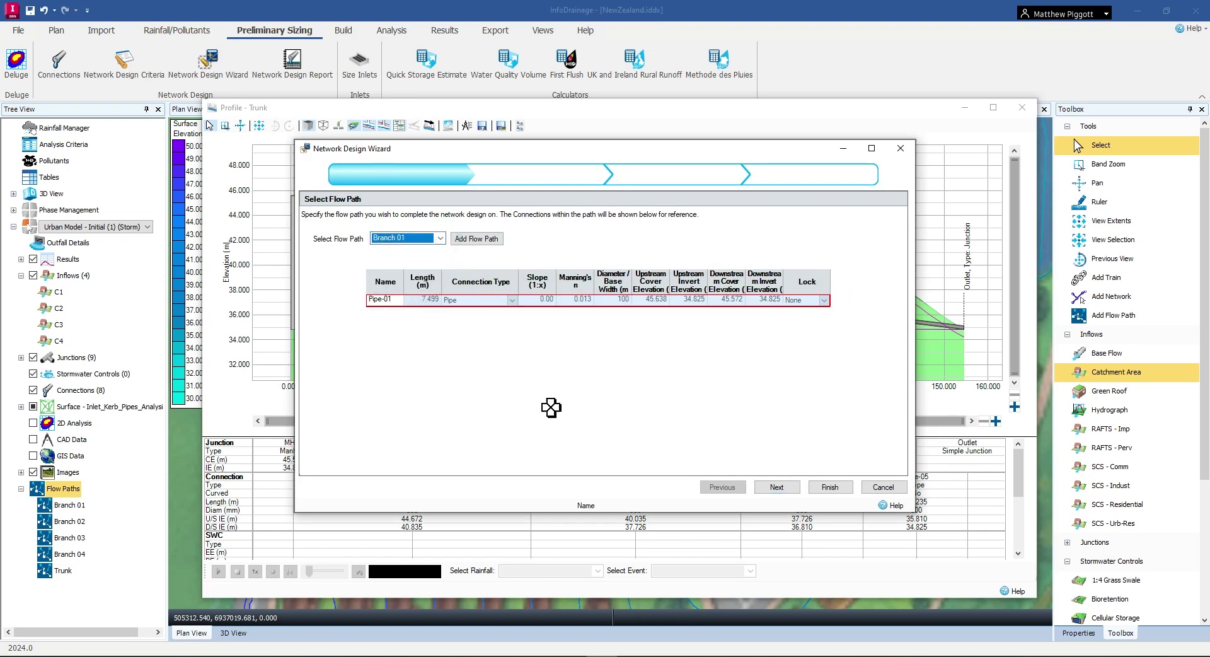
left_click(778, 488)
left_click(791, 490)
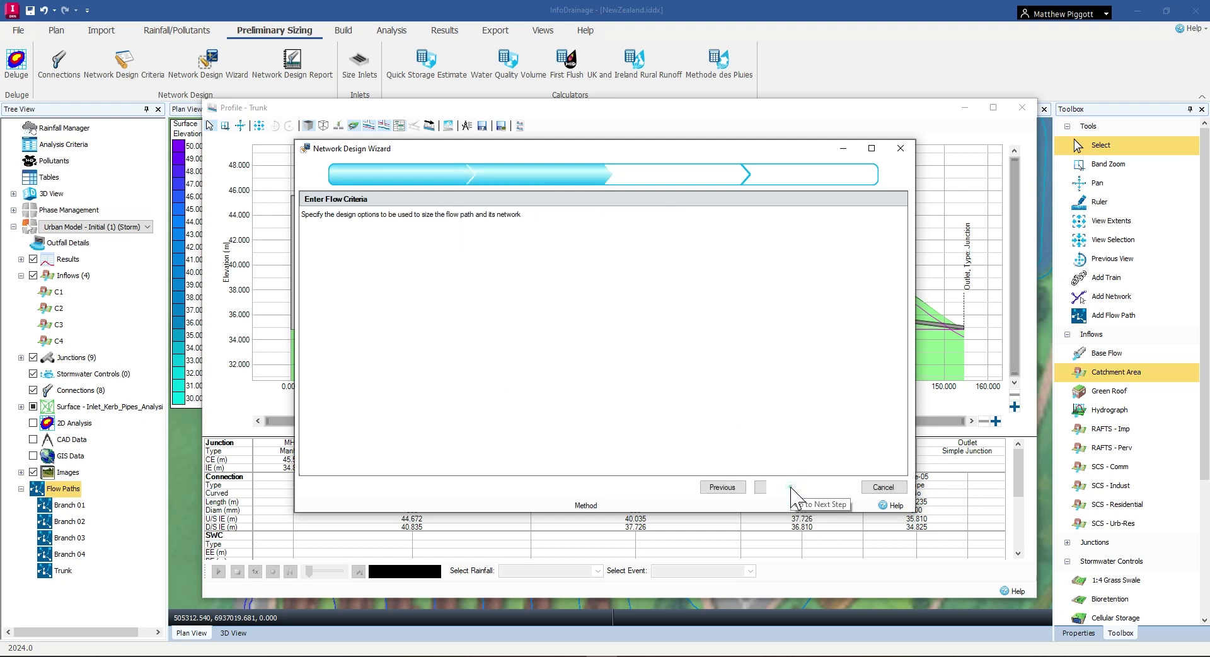
left_click(787, 489)
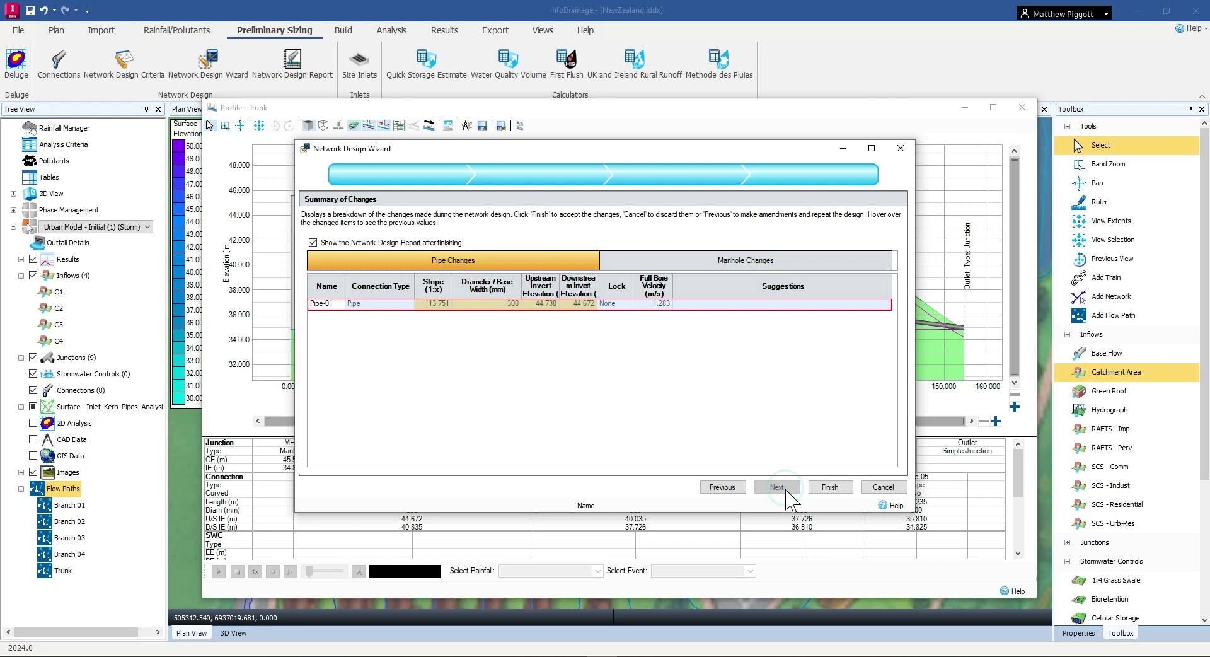
left_click(836, 495)
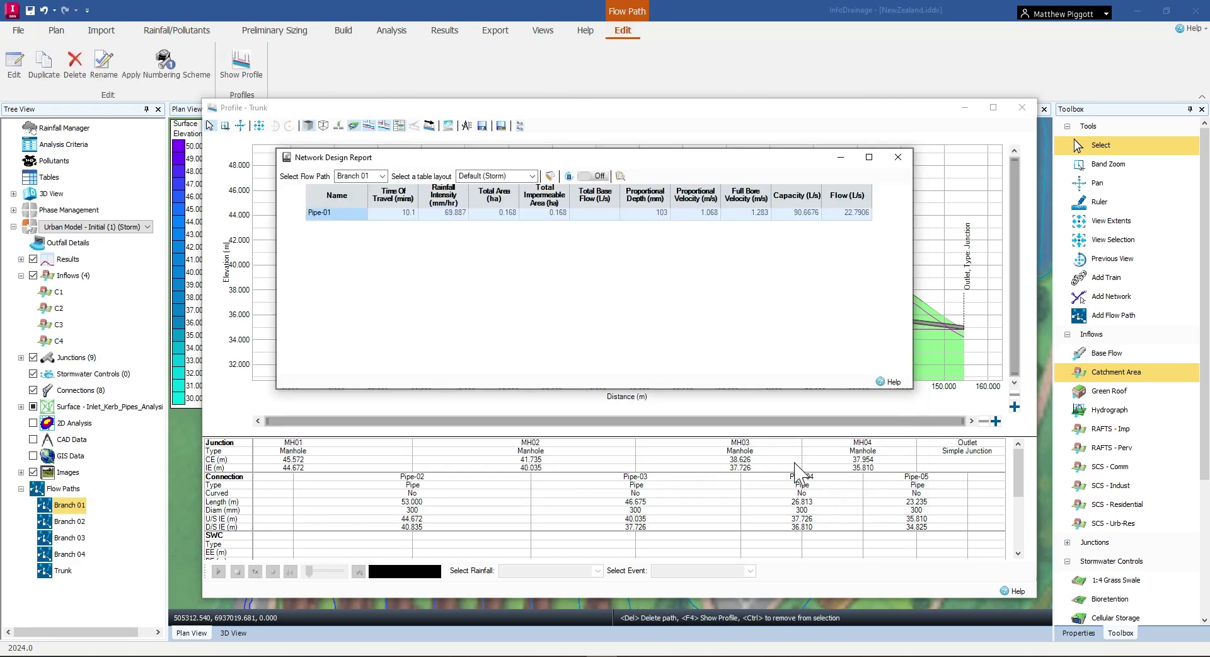
Check the Branch 01 long-section, then close it, the design report and the Trunk profile
left_click(241, 63)
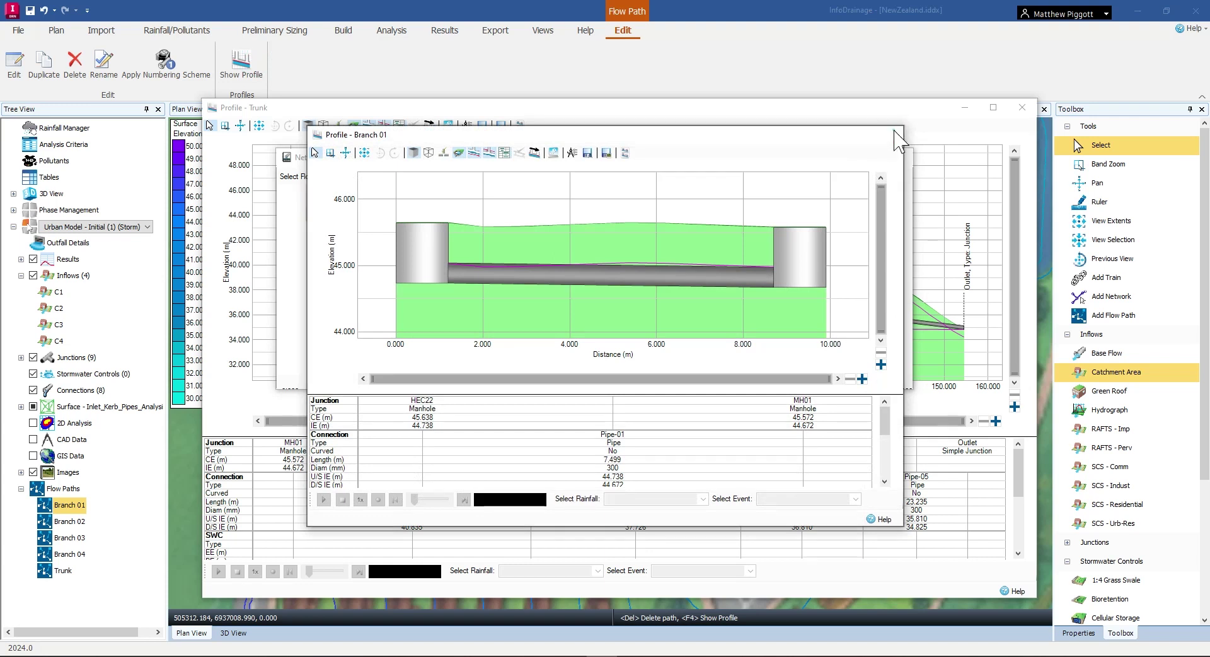
left_click(889, 134)
left_click(899, 156)
left_click(1022, 108)
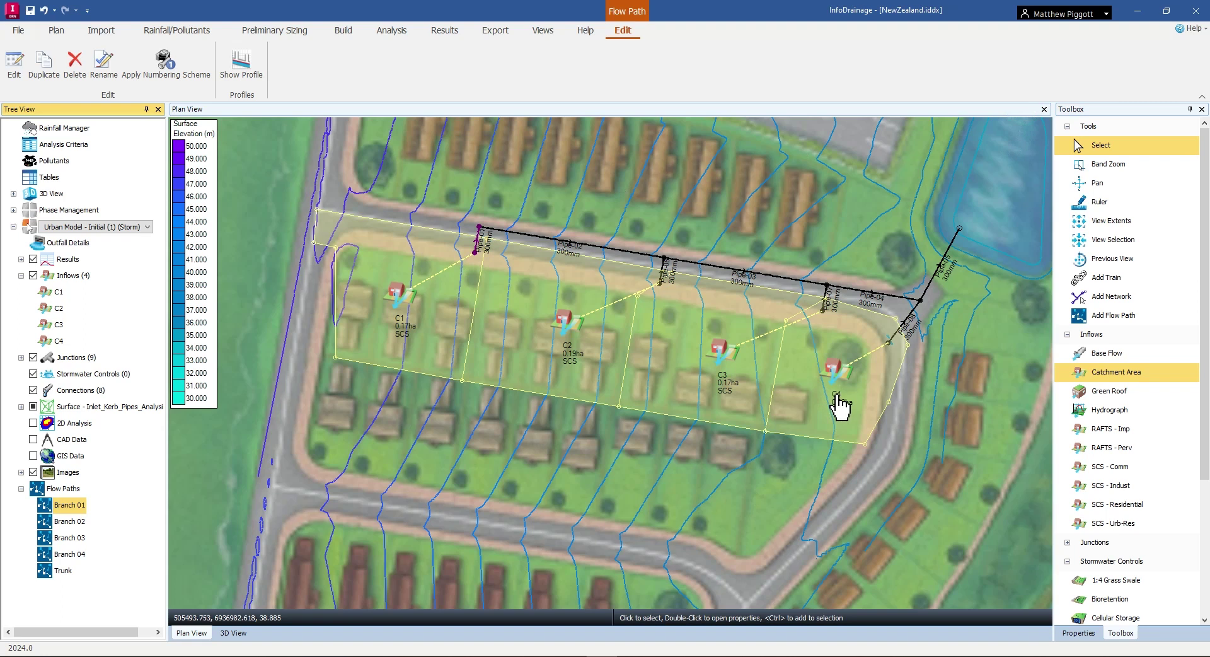
Confirm dynamic analysis of the 10% and 1% AEP storms and validate the site as OK
left_click(393, 31)
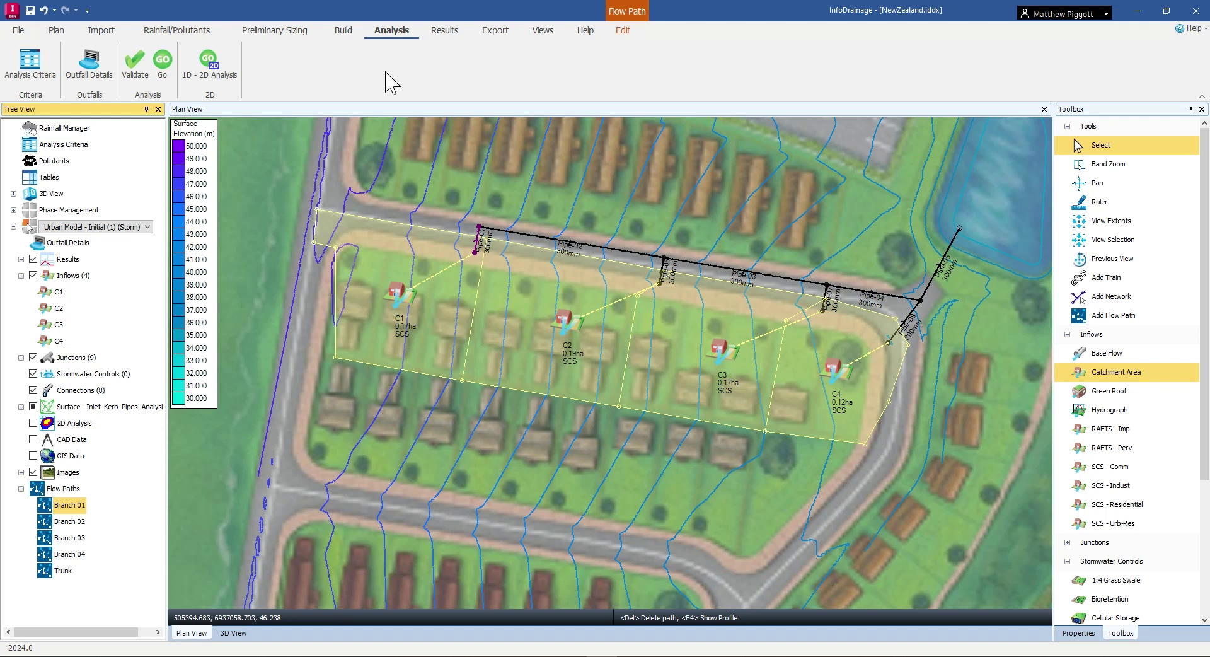
left_click(48, 61)
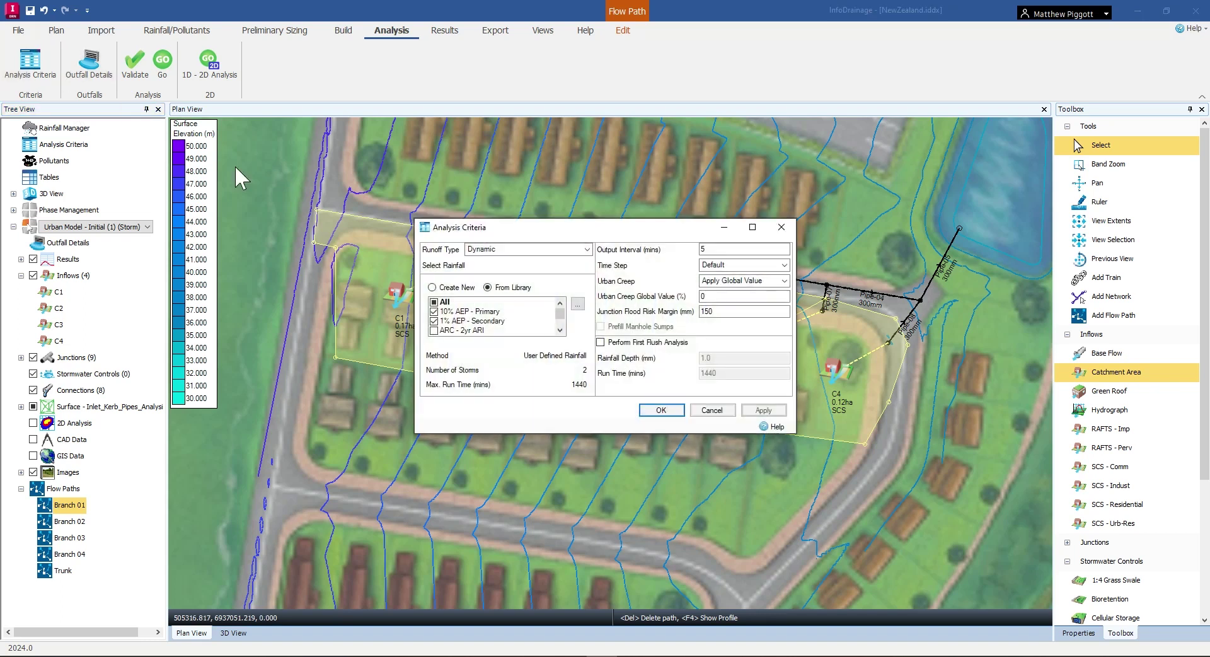
left_click_drag(595, 225, 477, 165)
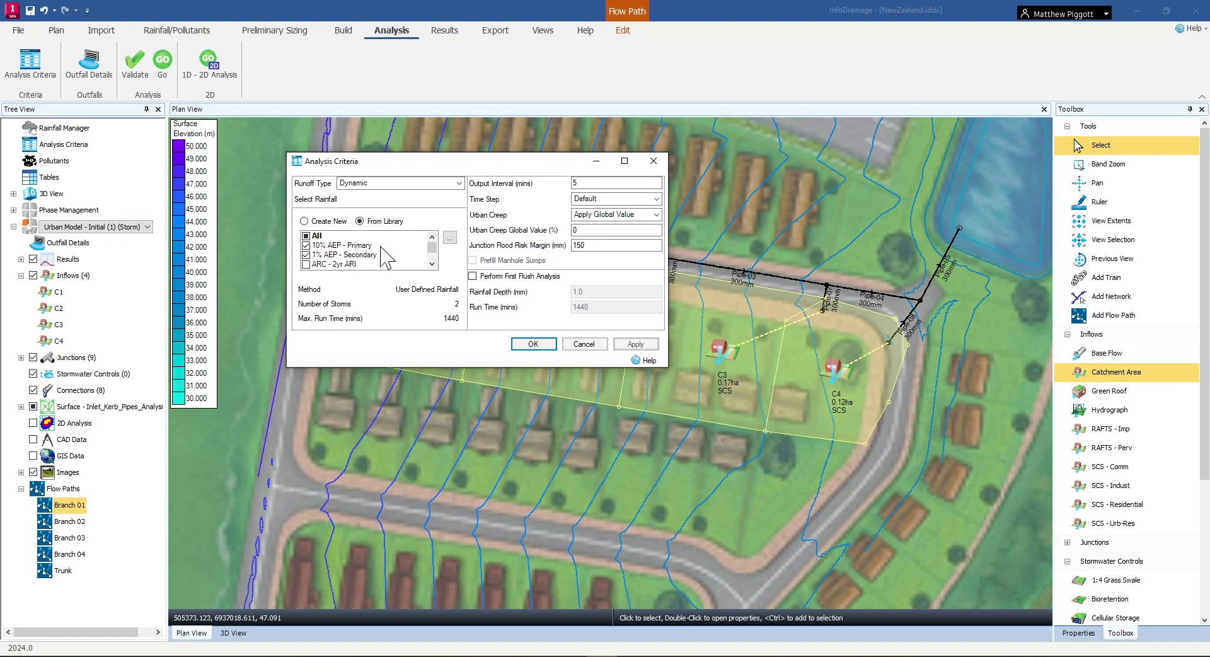
left_click(533, 344)
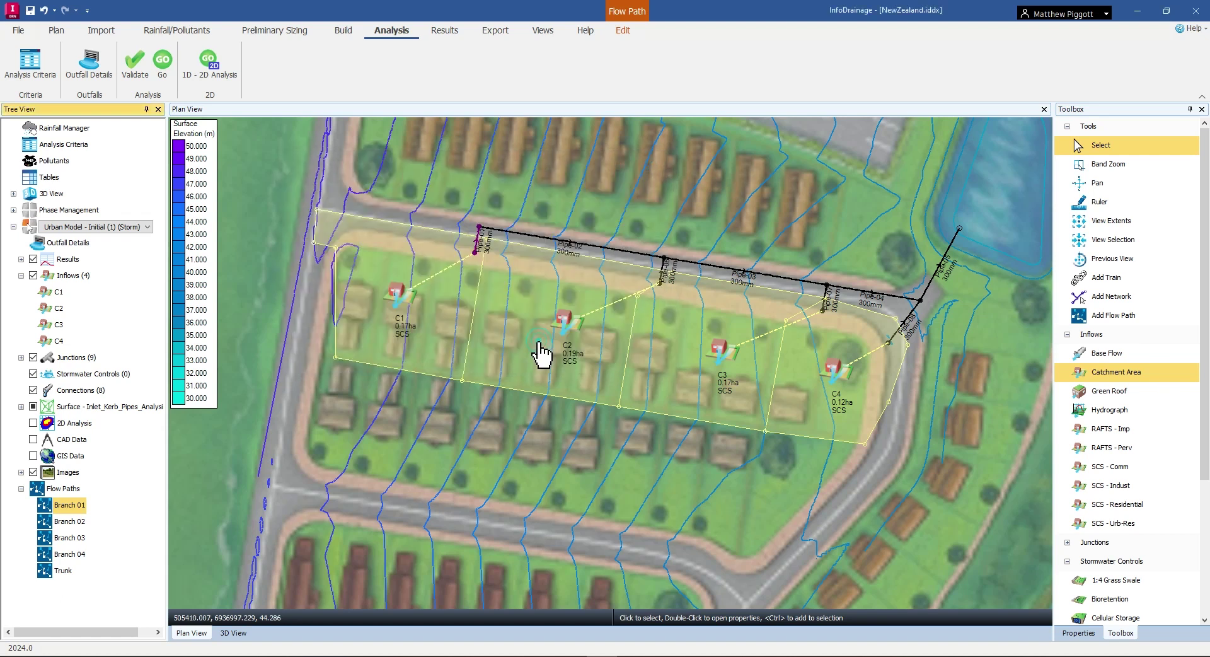
left_click(136, 63)
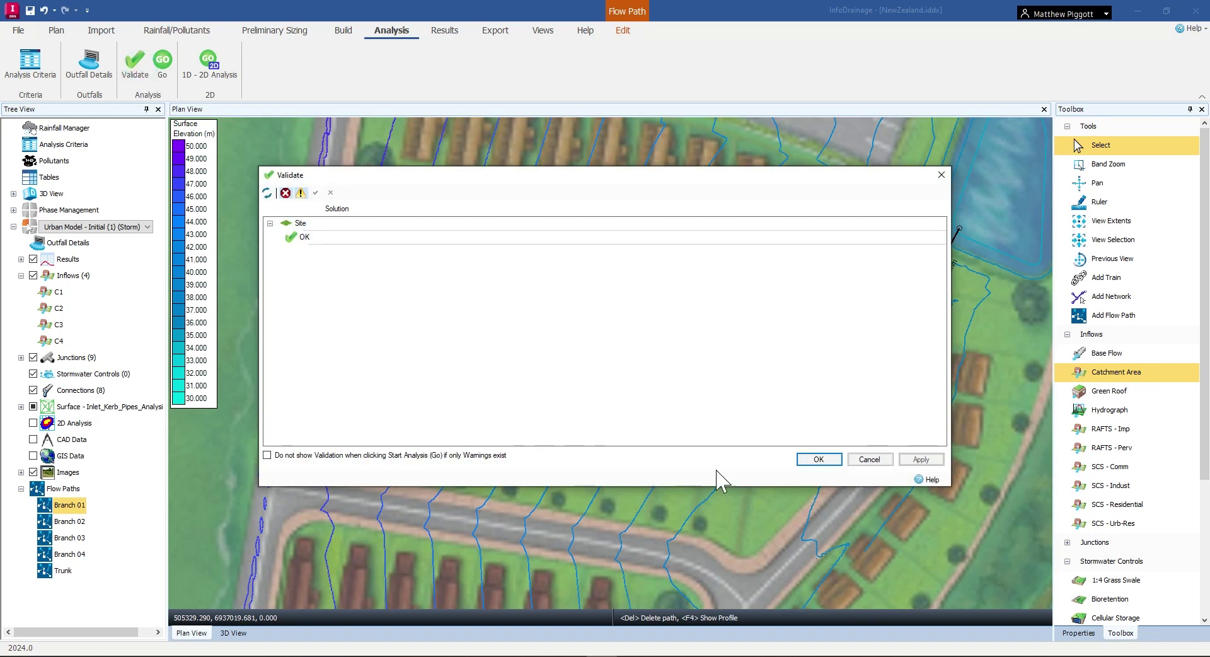
Run the storm analysis and list each Trunk pipe's critical 1% AEP storm in the connections summary
left_click(818, 460)
left_click(165, 70)
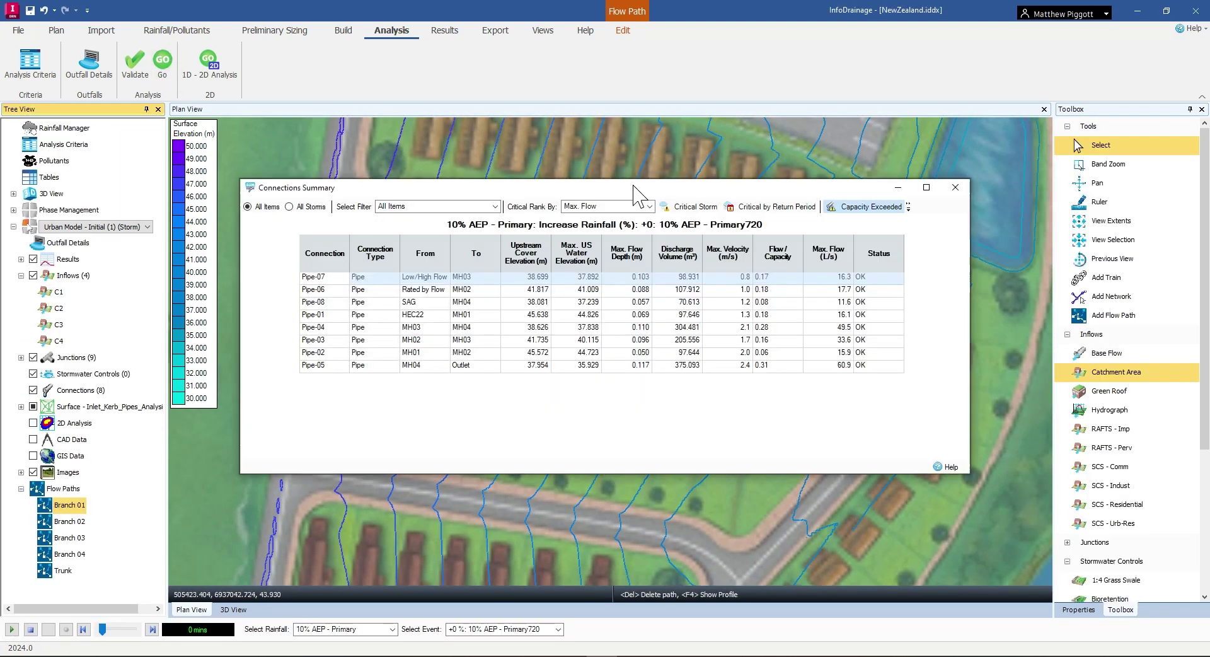
left_click_drag(633, 188, 620, 140)
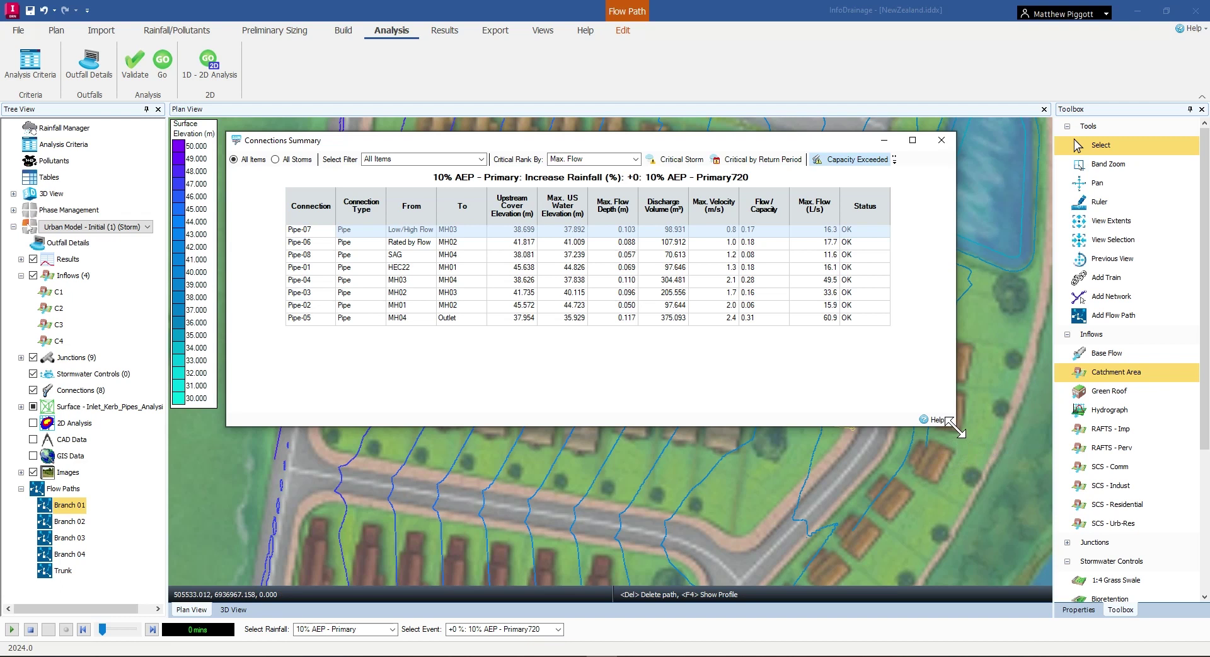
left_click_drag(955, 429, 1018, 444)
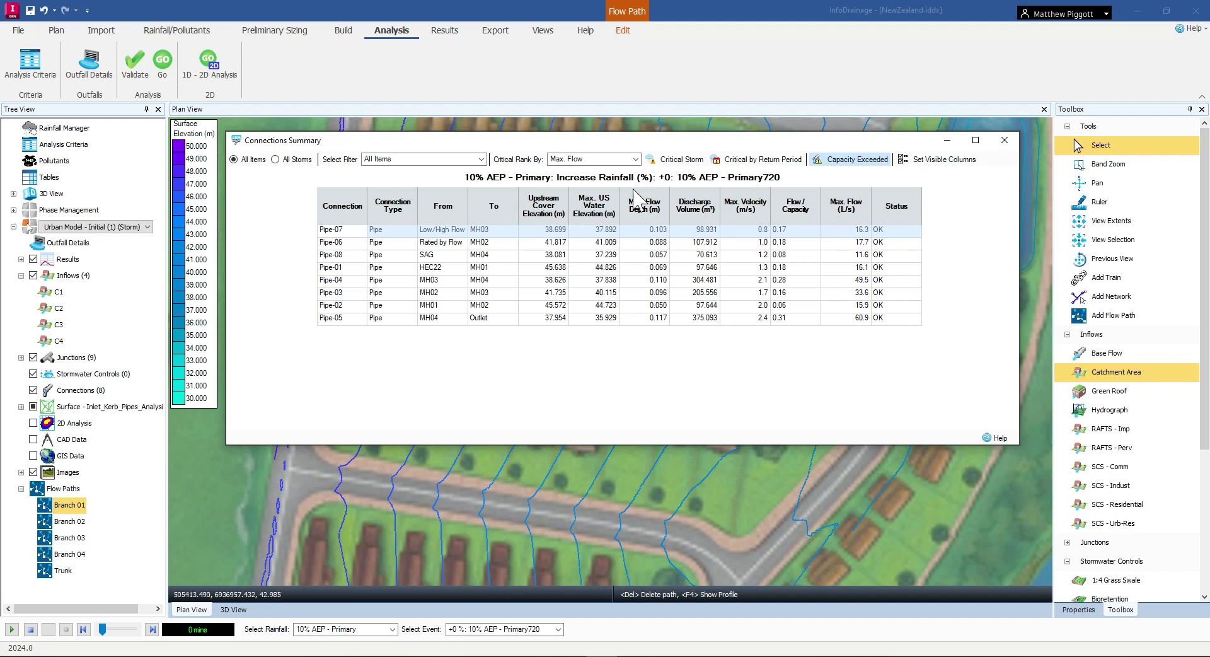
left_click(690, 160)
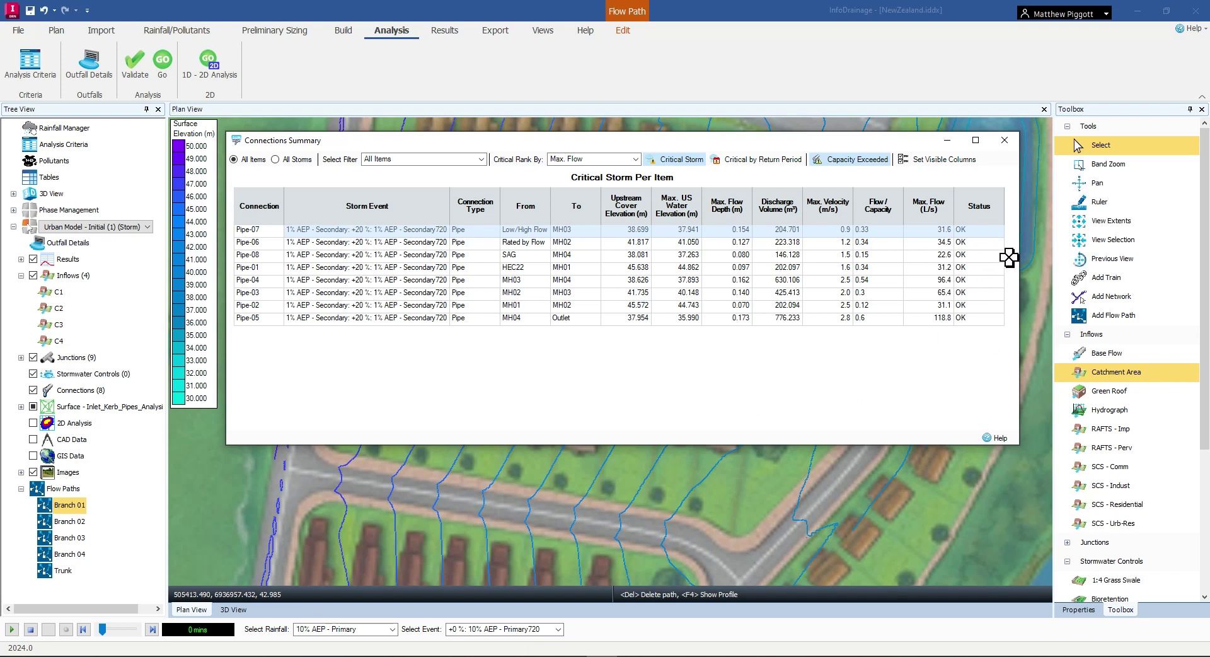
left_click(66, 568)
Open the Trunk long-section profile and enlarge its window
left_click(156, 66)
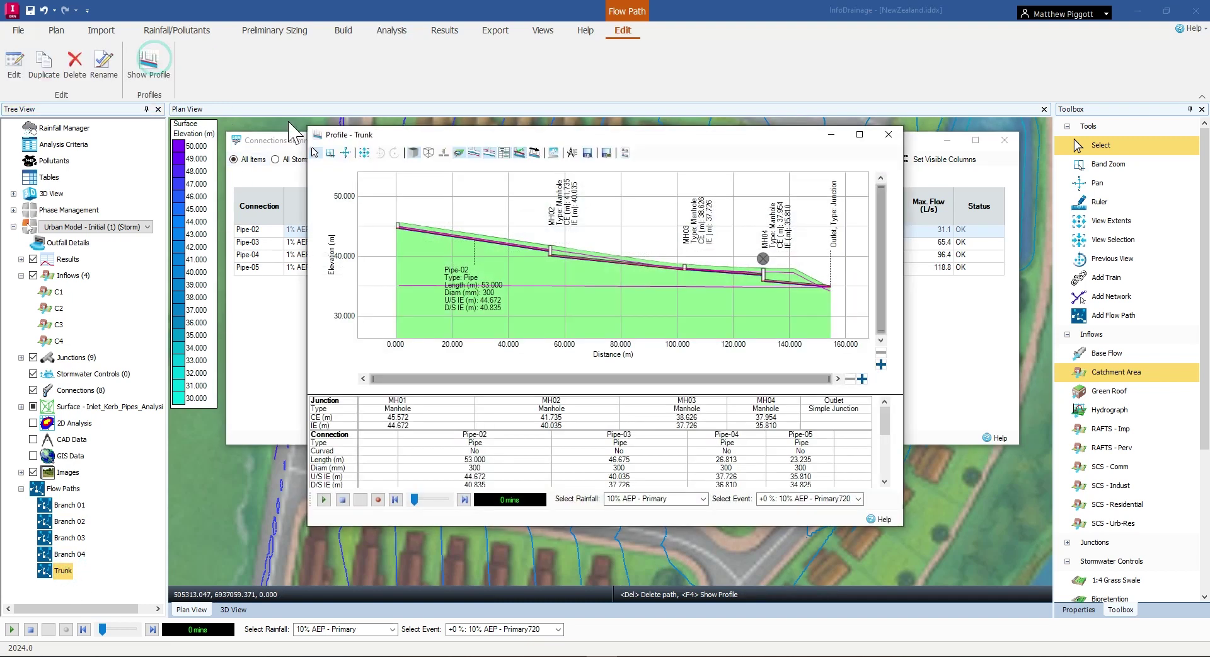
left_click_drag(622, 137, 546, 98)
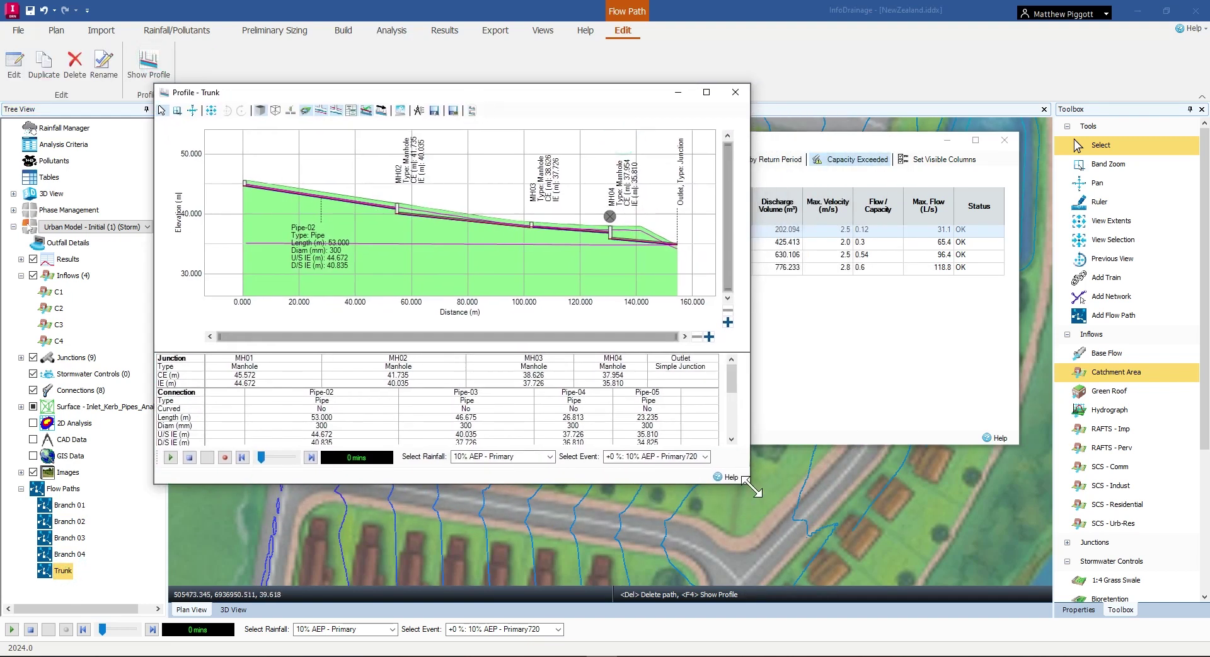
left_click_drag(749, 484, 1150, 628)
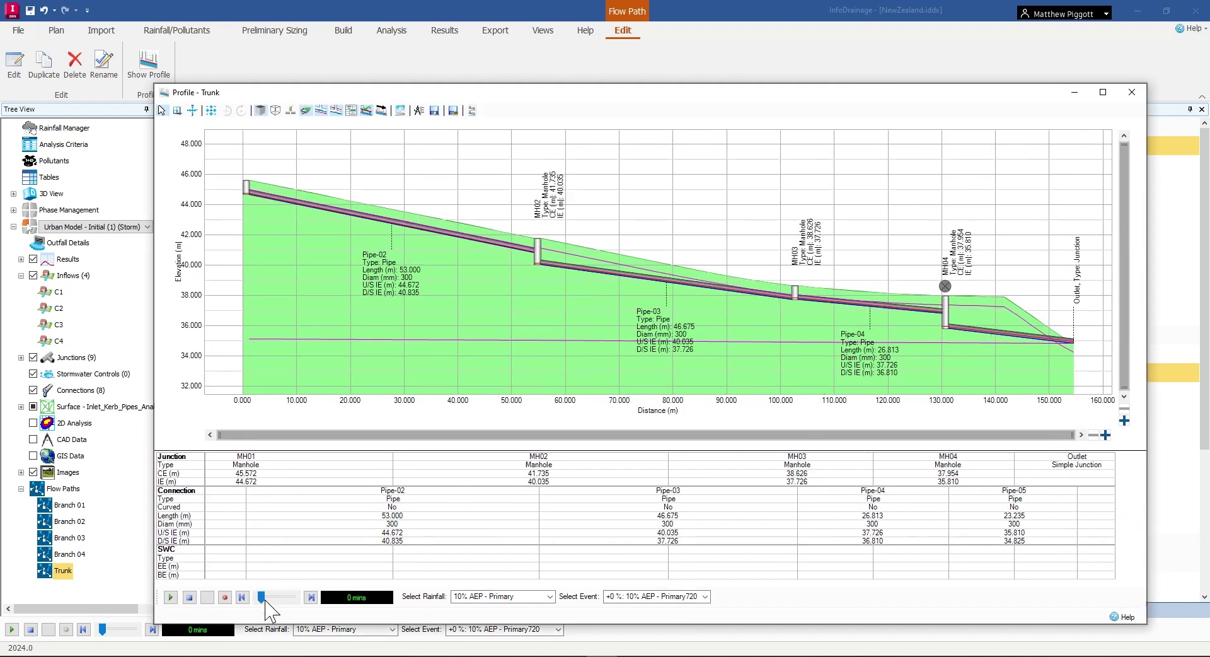
Play the results forward to 525 mins, then close the Trunk profile
left_click_drag(264, 598, 268, 599)
left_click_drag(272, 597, 274, 597)
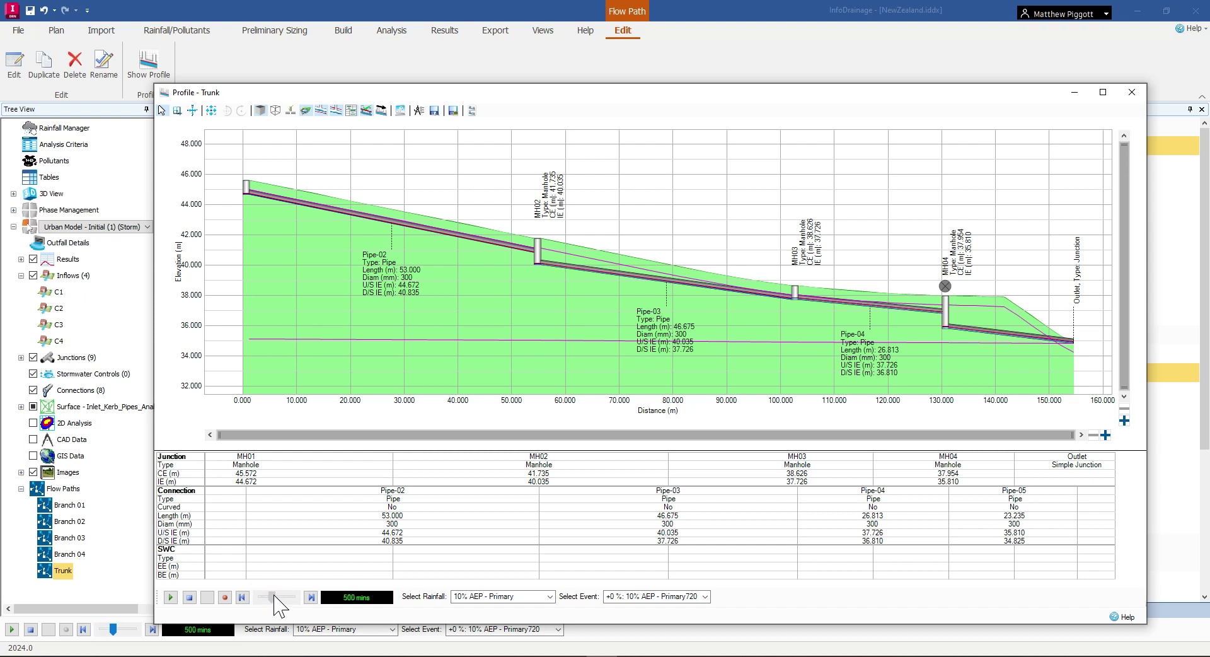
left_click(310, 596)
scroll(859, 330, "up", 2)
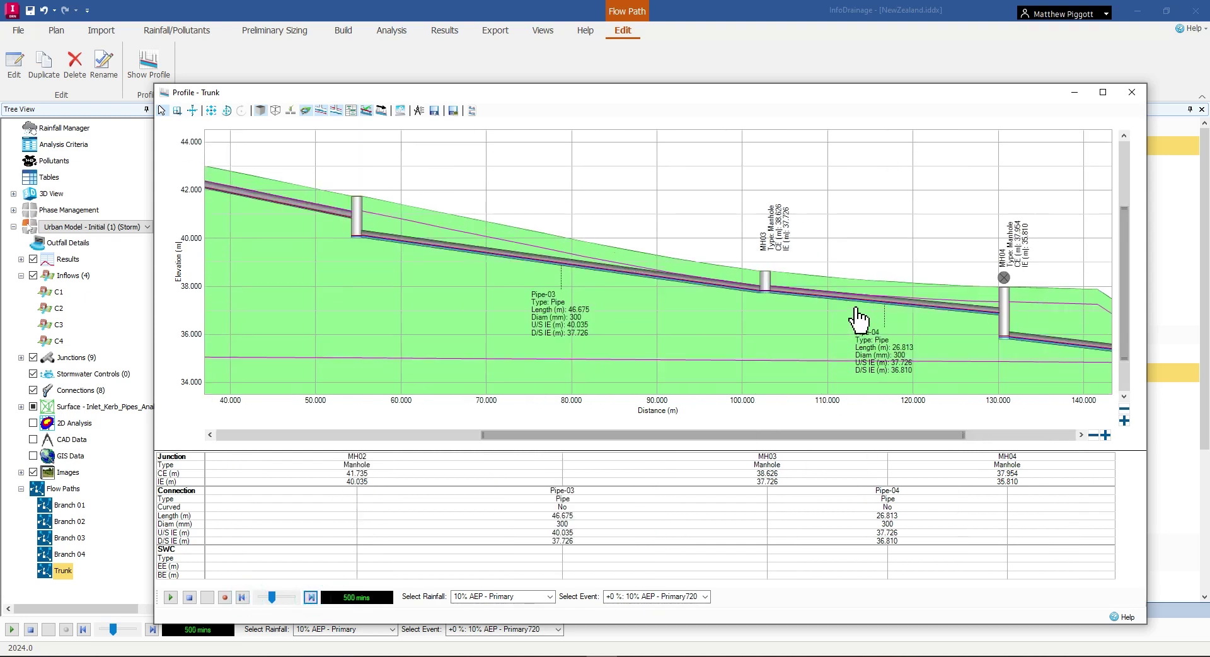
scroll(857, 333, "up", 2)
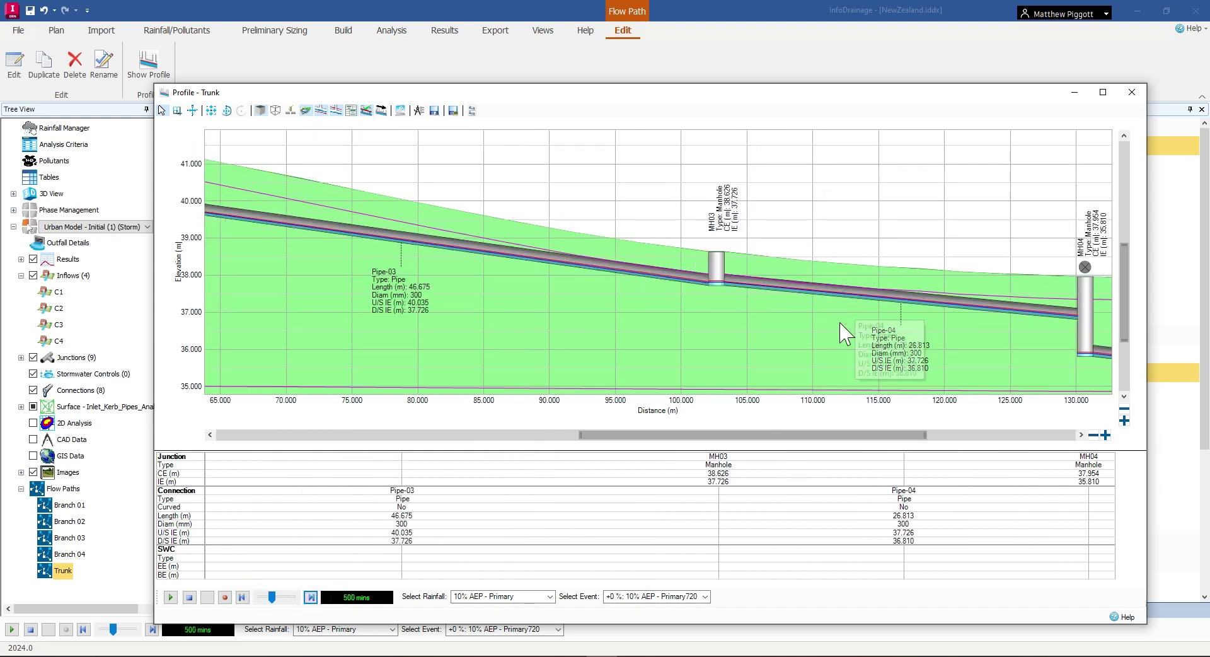
left_click(311, 596)
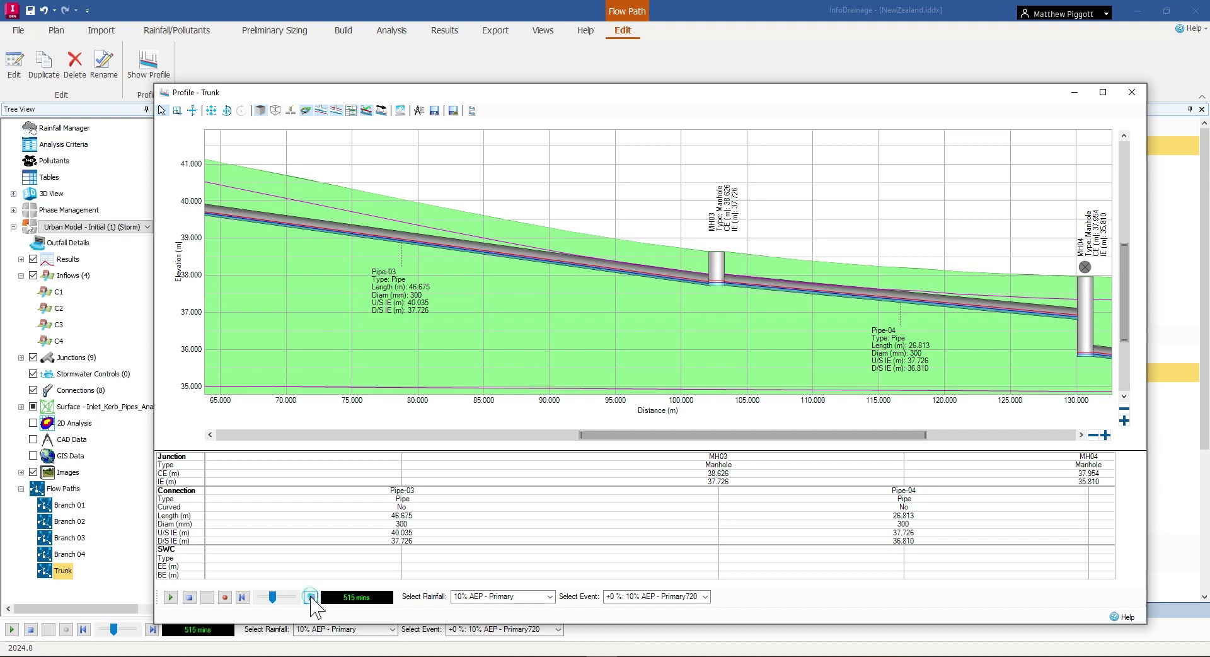
left_click(311, 596)
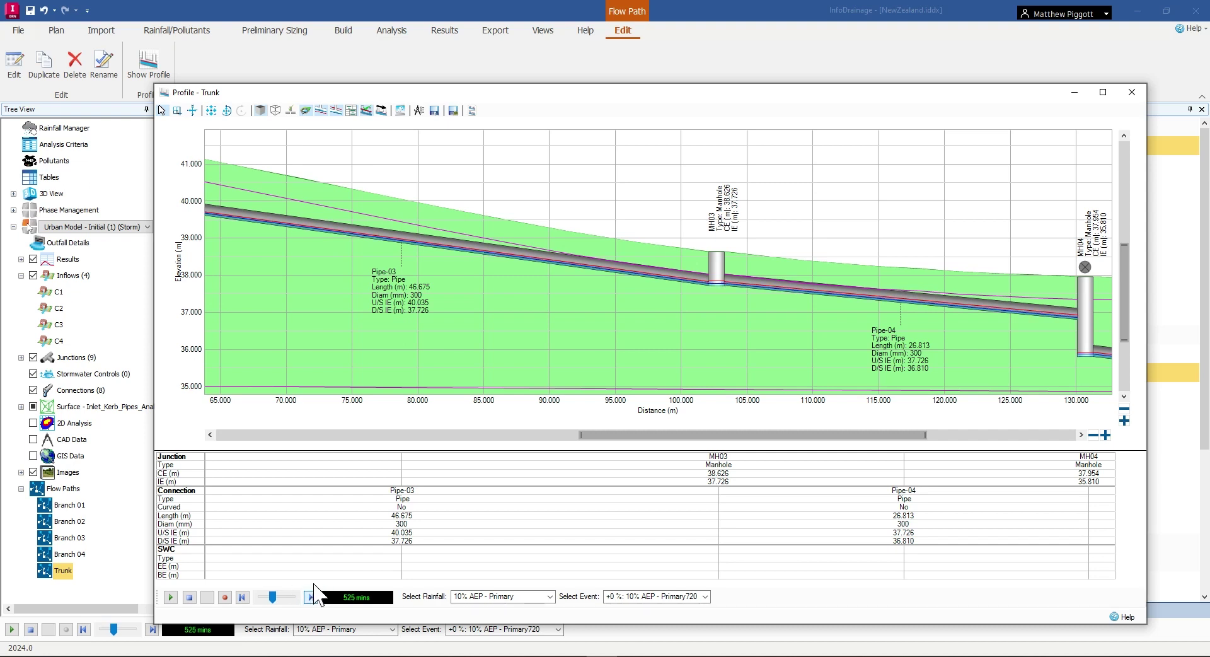
left_click(1131, 92)
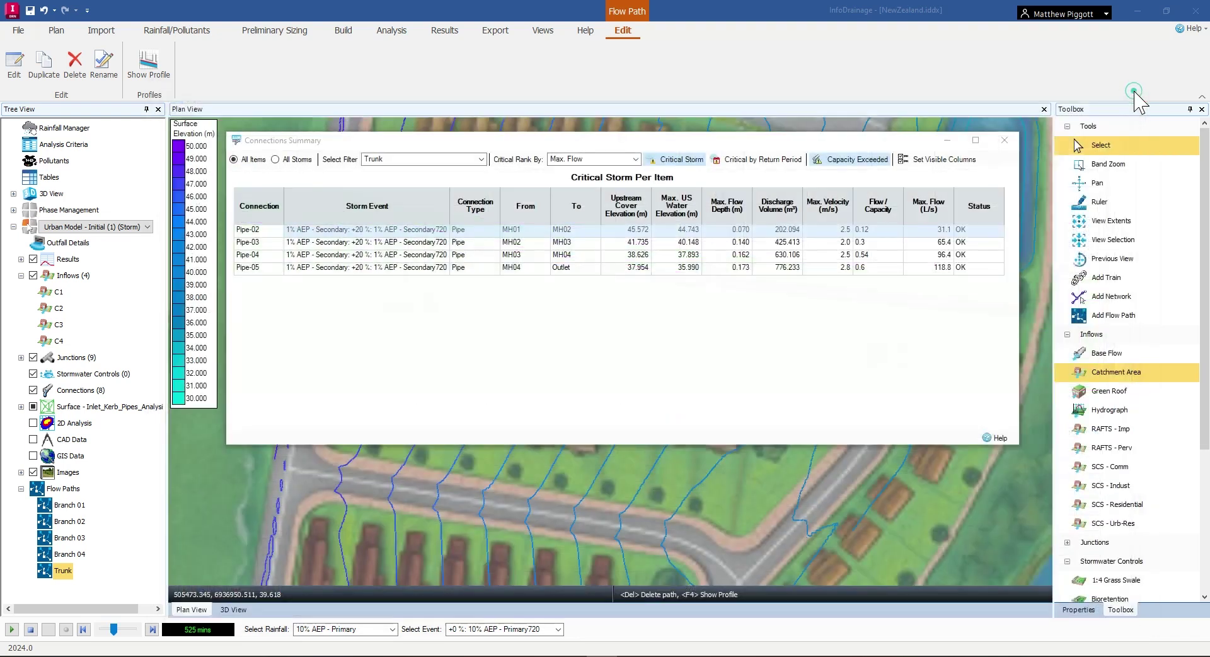
Switch to the Urban Model - Flood (Storm) phase and select the Trunk flow path
left_click(1003, 140)
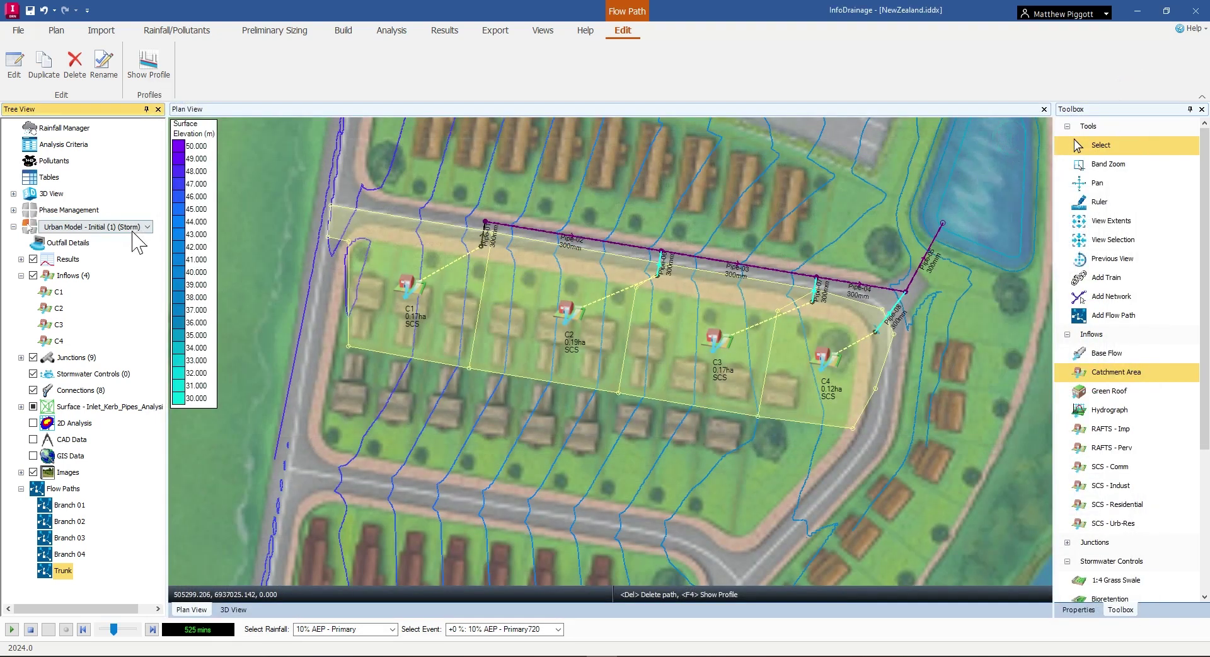
left_click(133, 227)
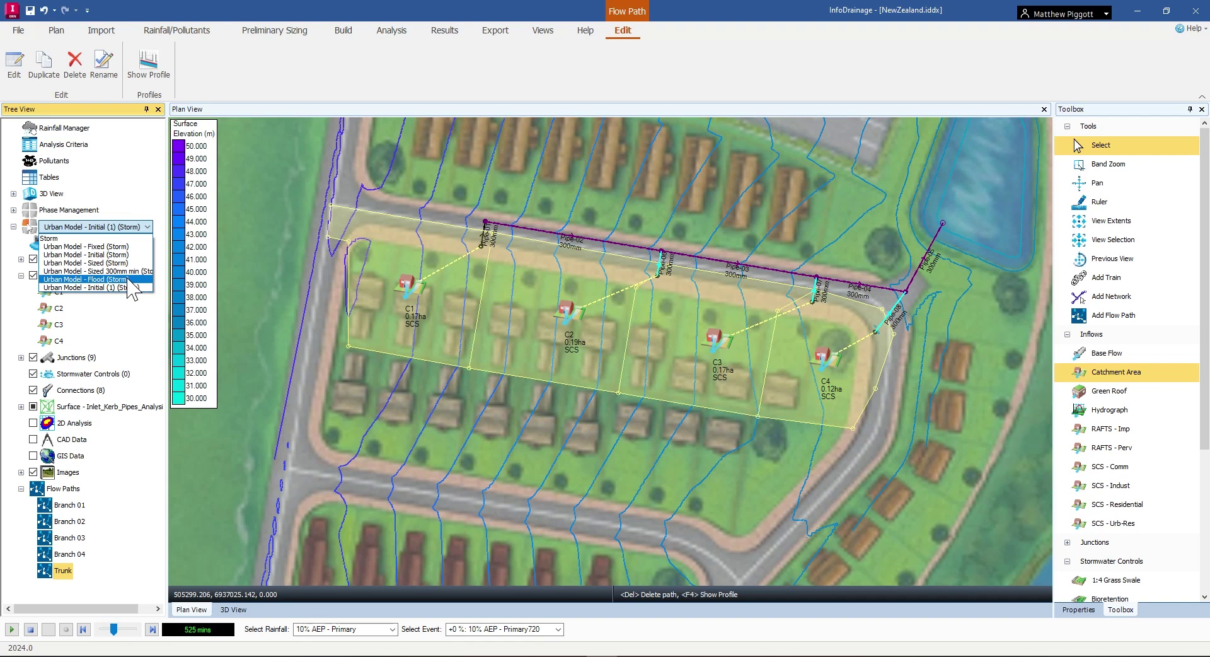
left_click(126, 279)
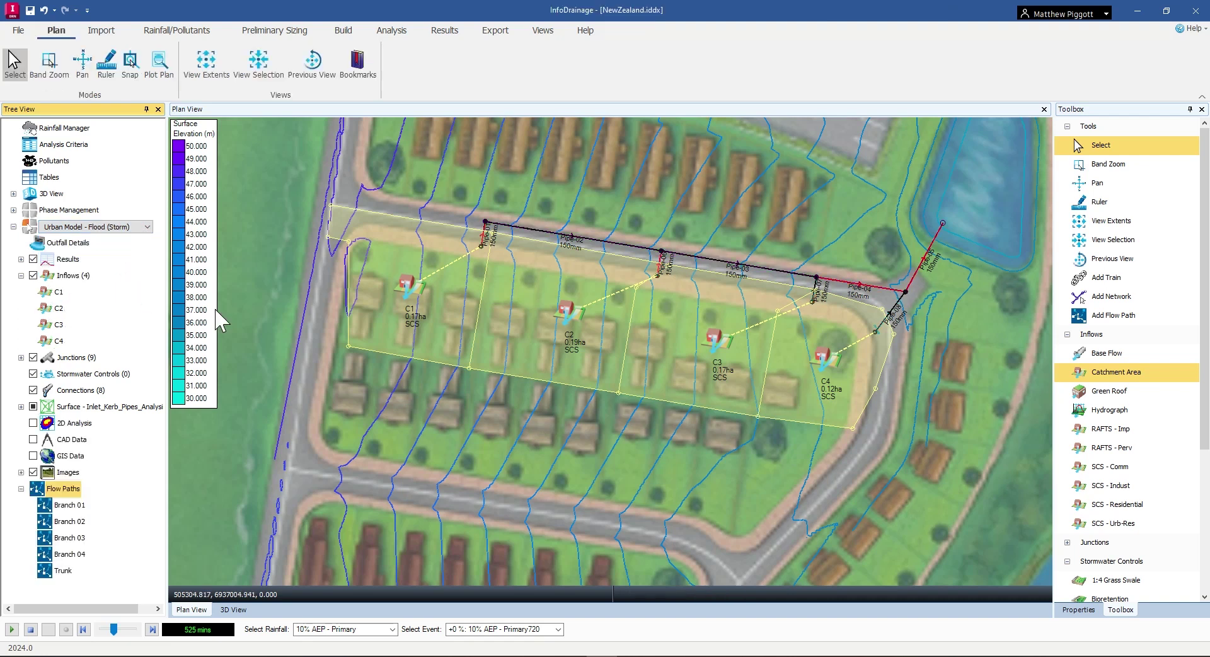
left_click(70, 573)
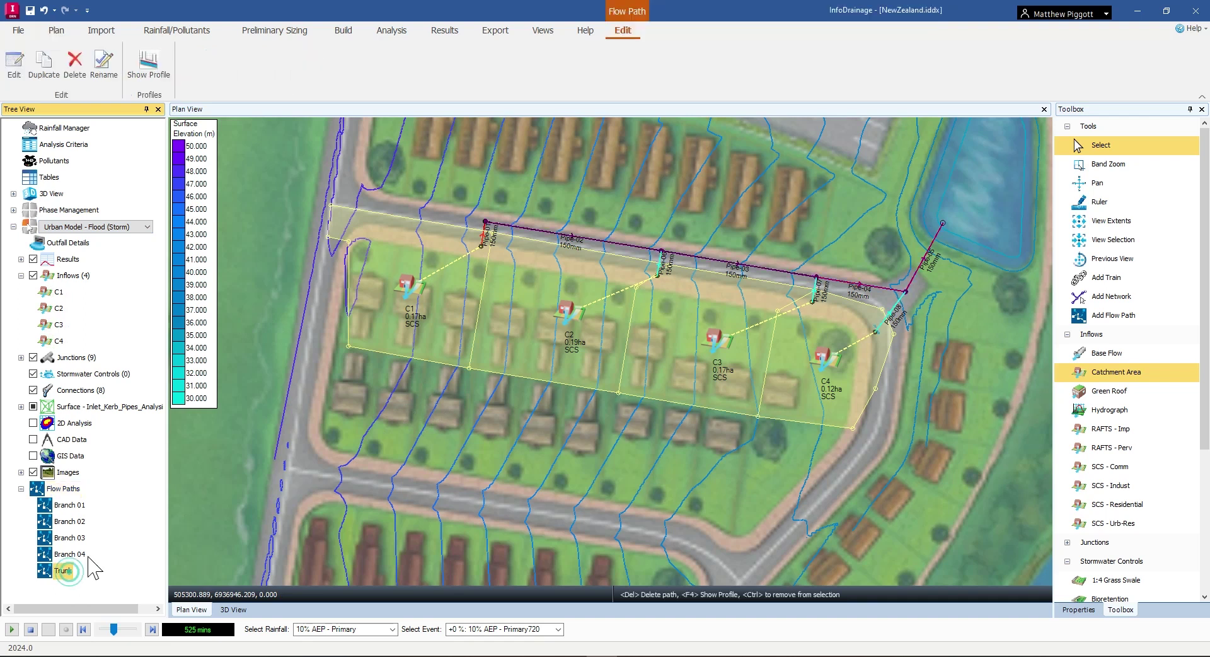
Show the enlarged Trunk long-section at 500 mins, revealing flooding at MH03
left_click(149, 66)
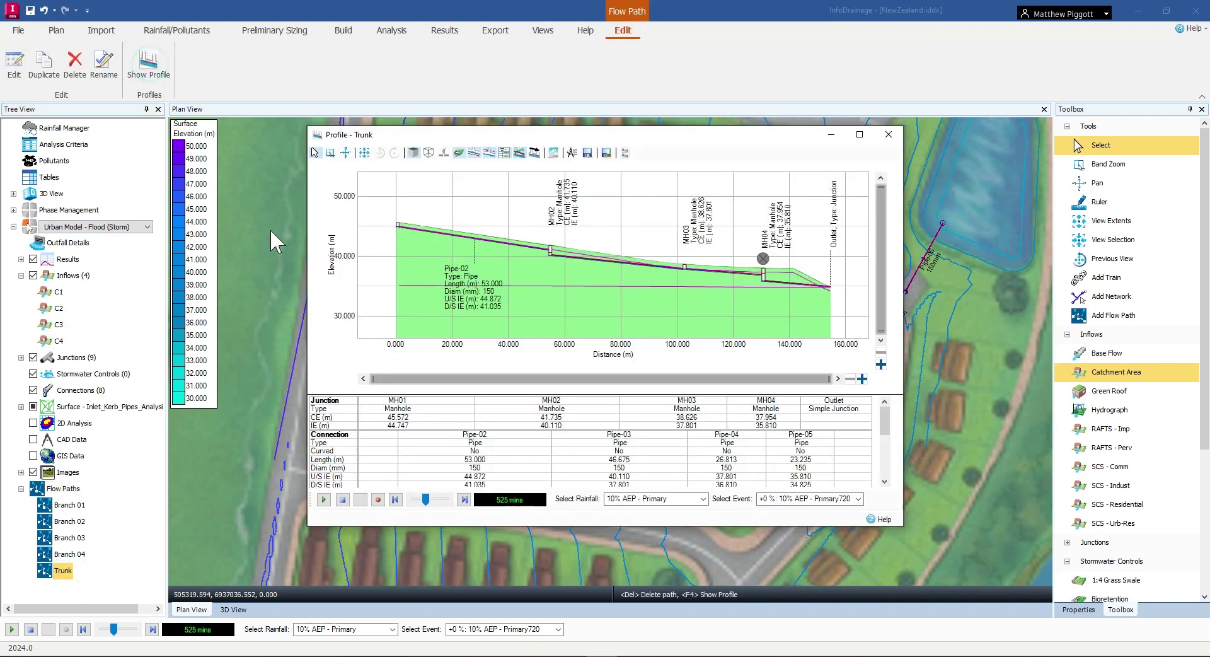
left_click_drag(731, 152, 562, 110)
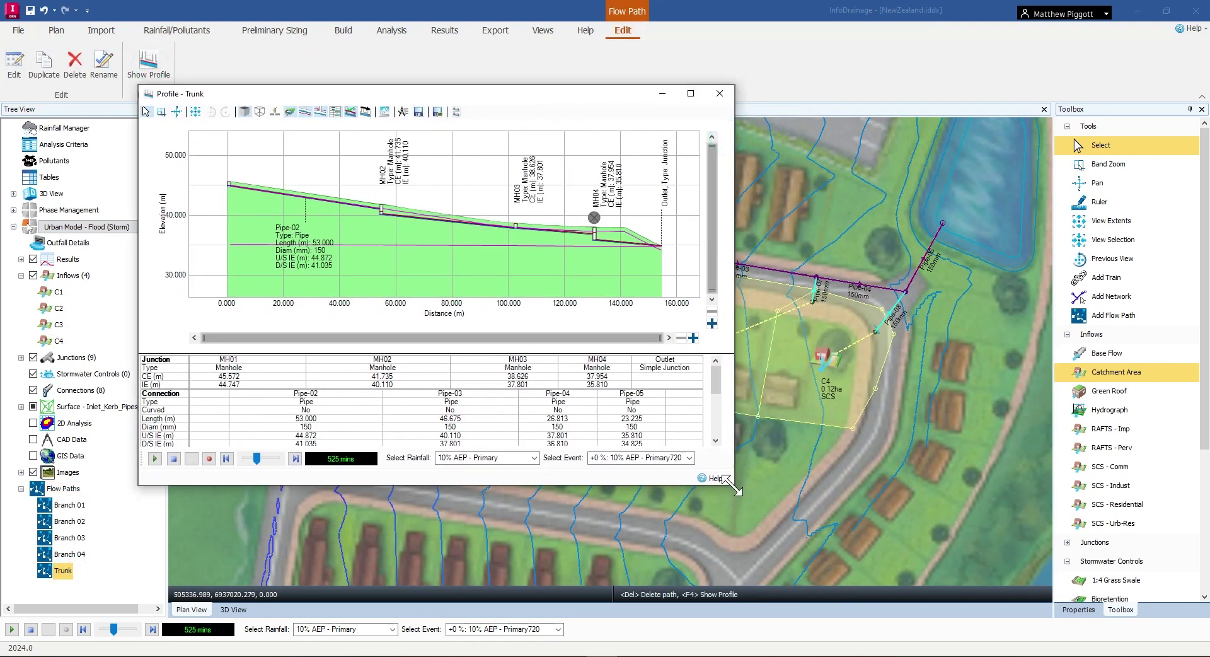
mouse_move(734, 488)
left_mouse_down()
mouse_move(1127, 609)
mouse_move(1135, 595)
left_mouse_up()
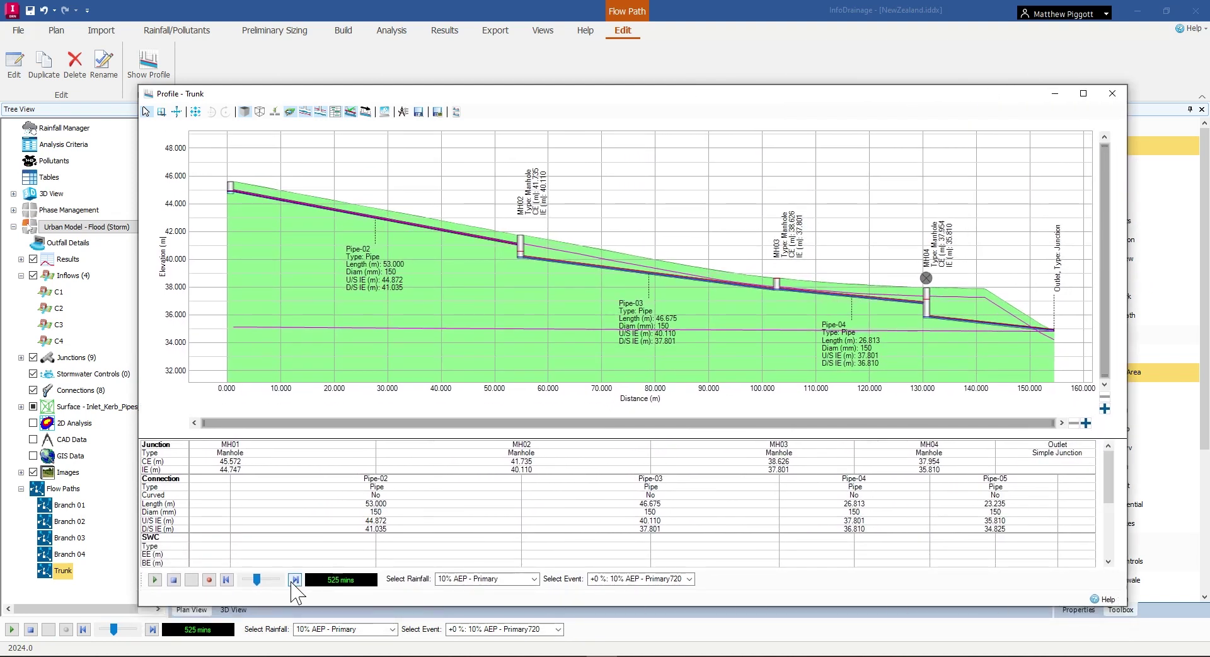
left_click(227, 579)
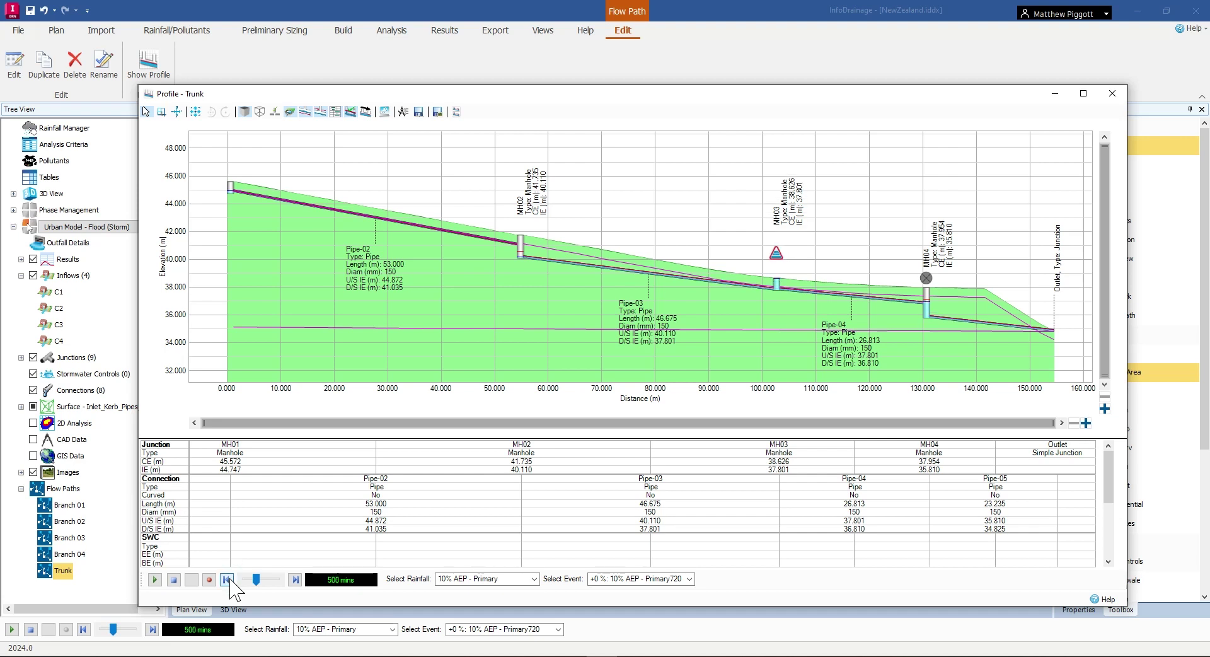